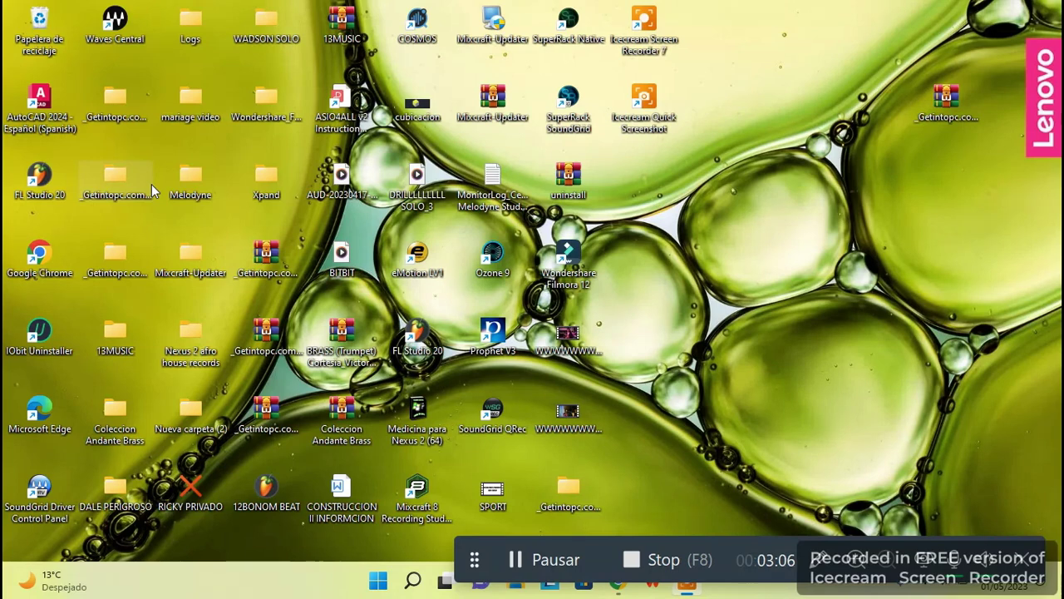
Launch FL Studio 20, dismiss its settings window and collapse the Drill Essential Drum Kit folder in the browser
double_click(45, 178)
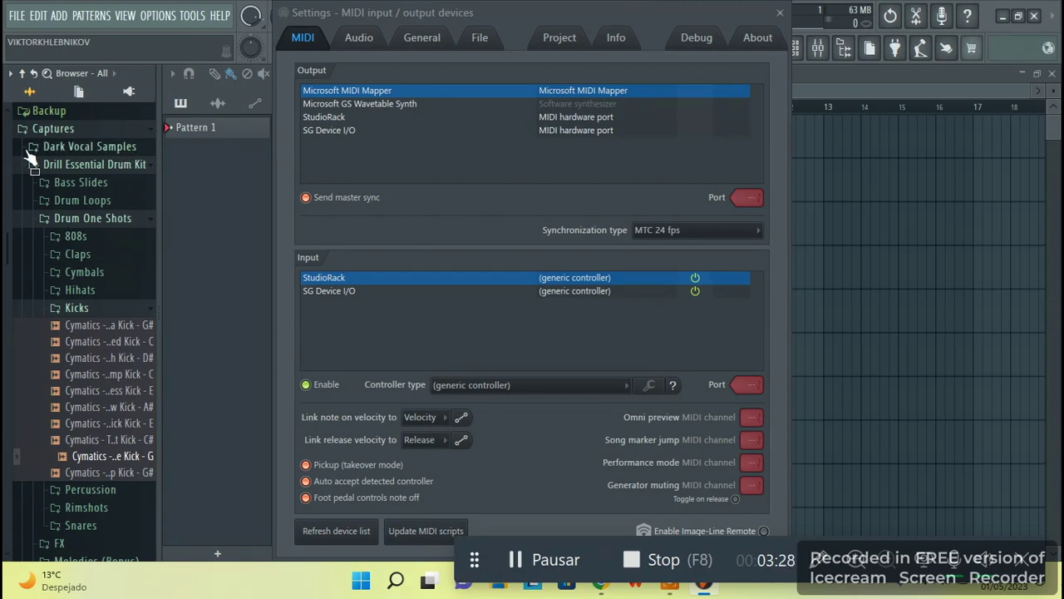
click(782, 14)
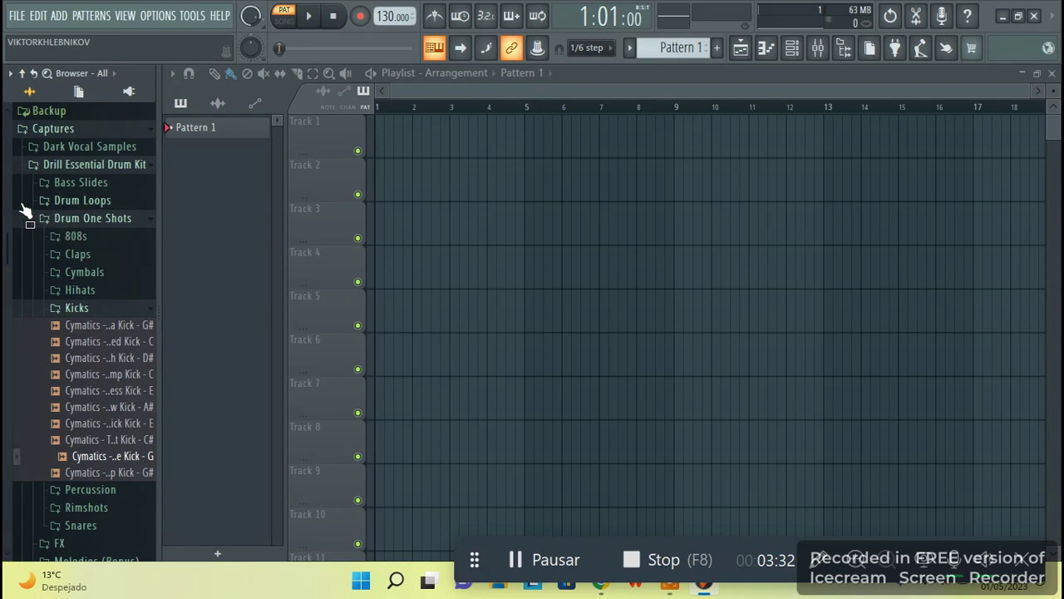
click(33, 165)
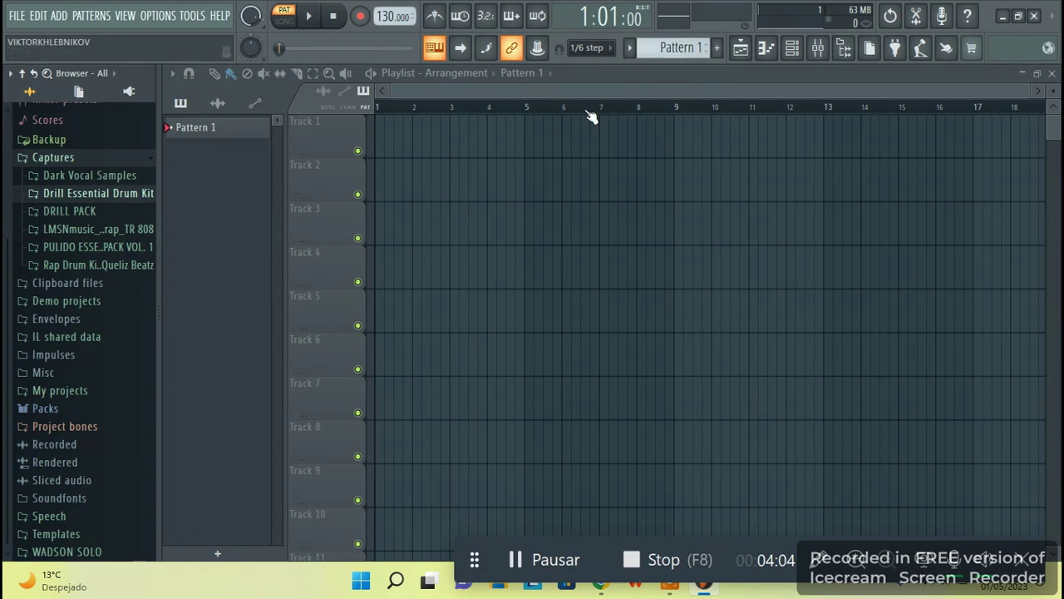
click(16, 16)
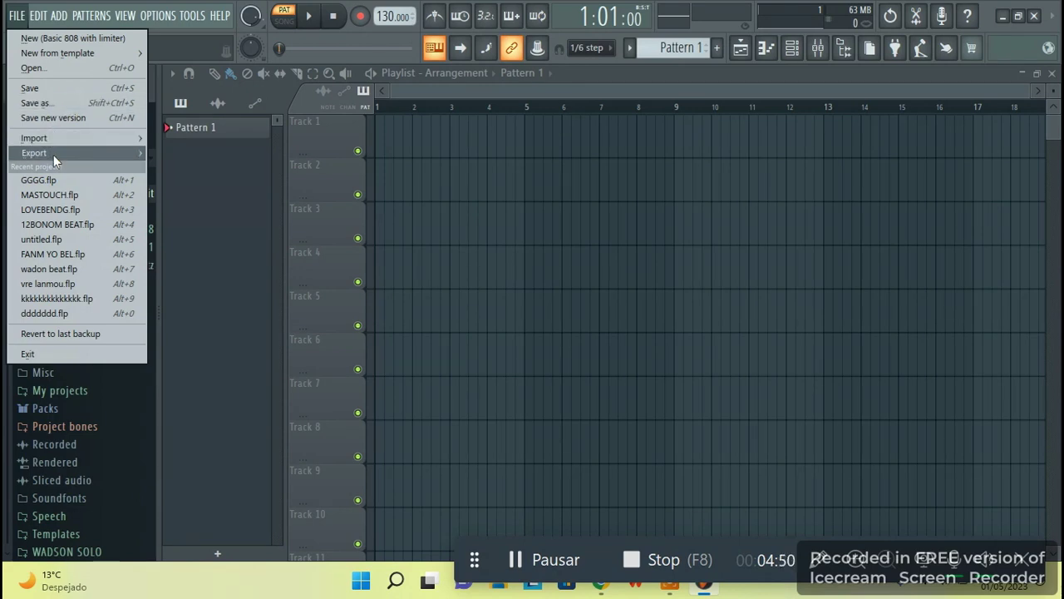
mouse_move(53, 153)
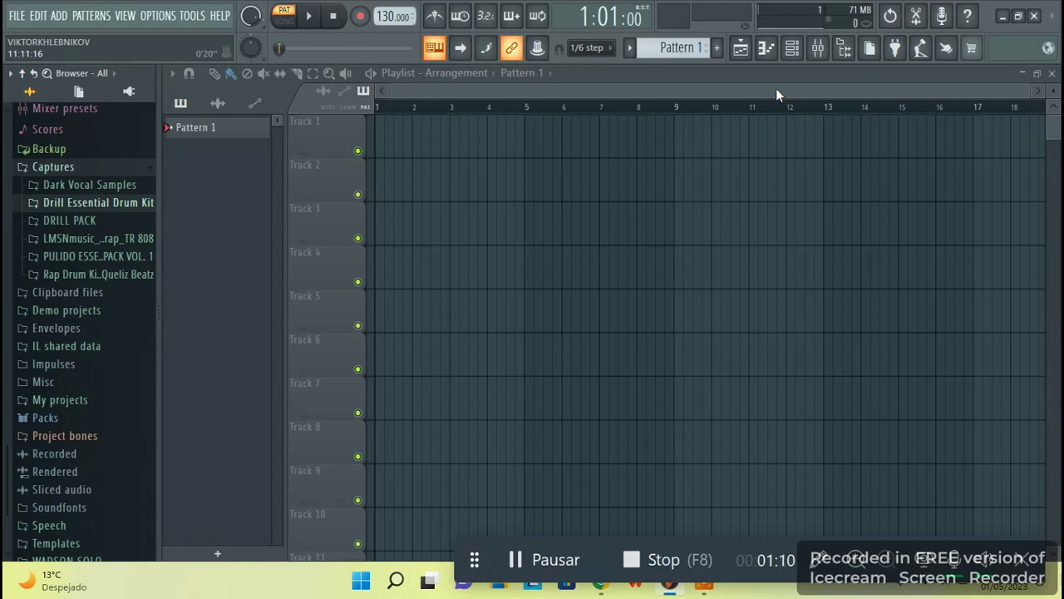
Show the channel rack and audition the 808 Kick channel with a few notes in its sampler
click(793, 49)
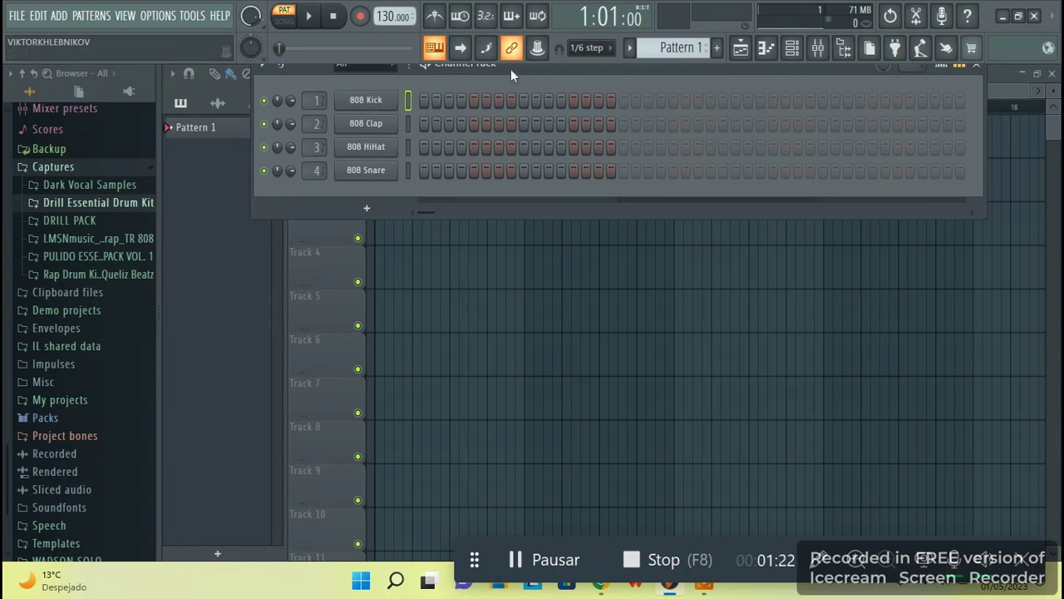
click(367, 100)
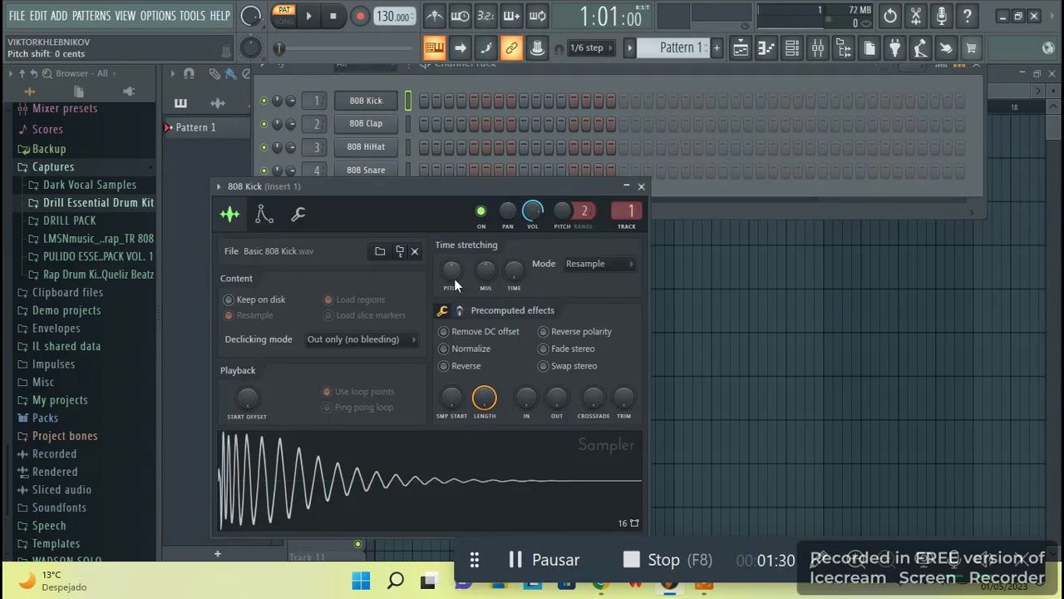
key(n)
key(n)
key(n)
key(n)
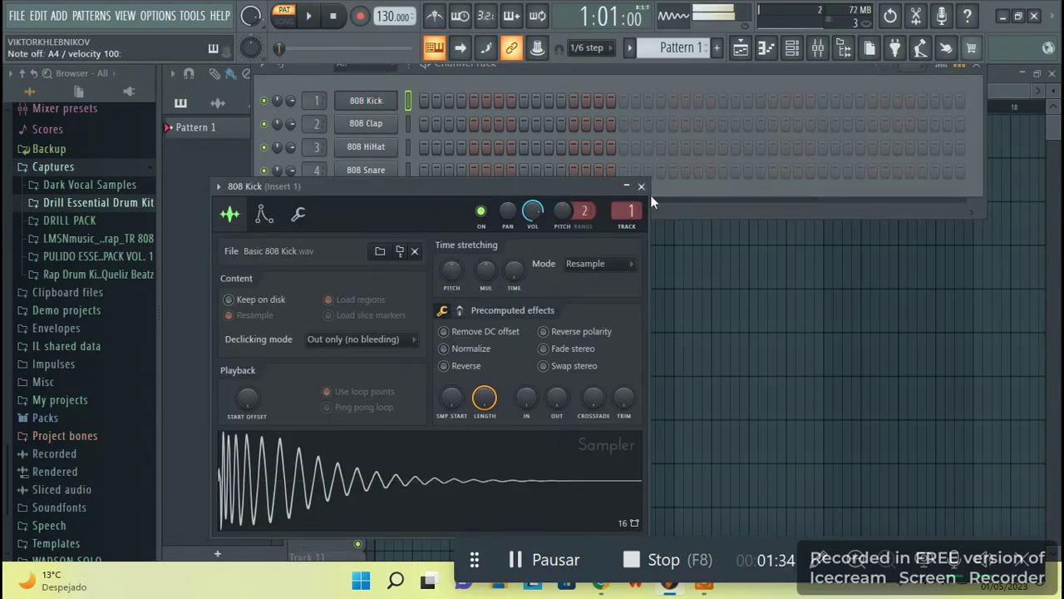
click(641, 186)
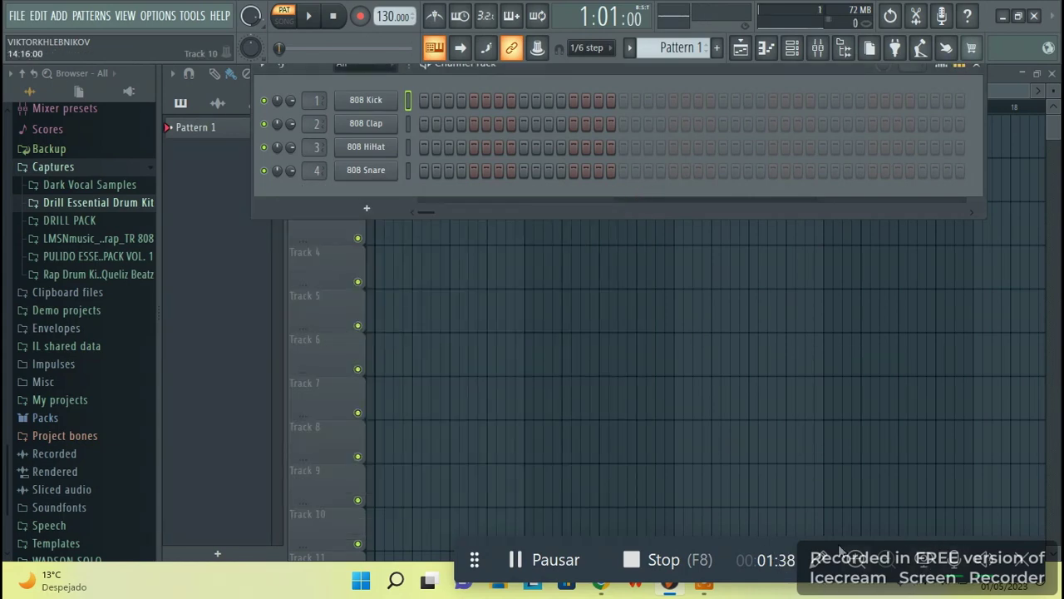
Raise the Windows system volume to maximum
drag(834, 551, 381, 571)
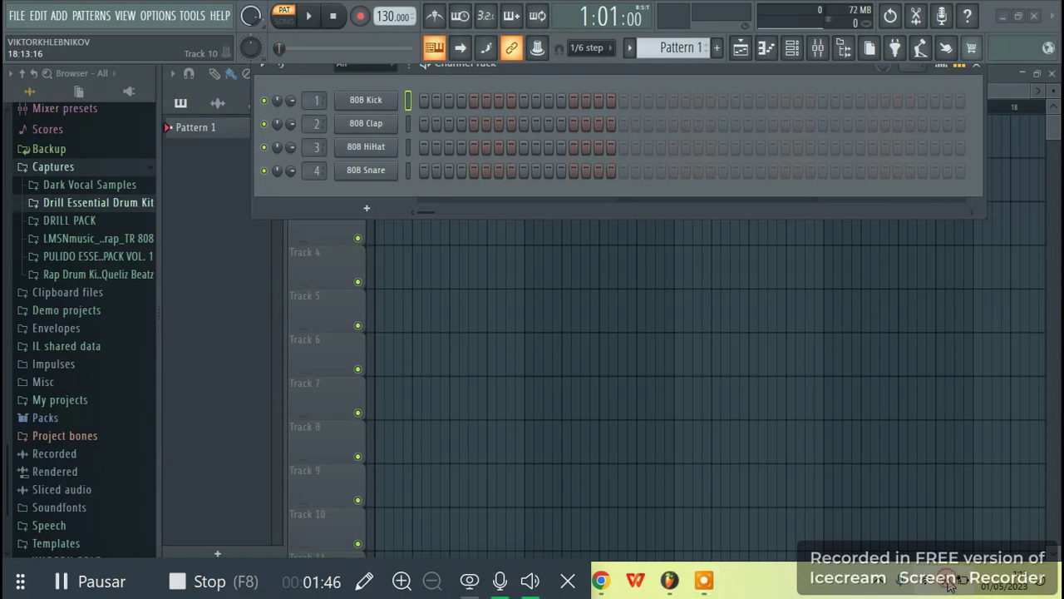
click(947, 581)
scroll(894, 485, up, 20)
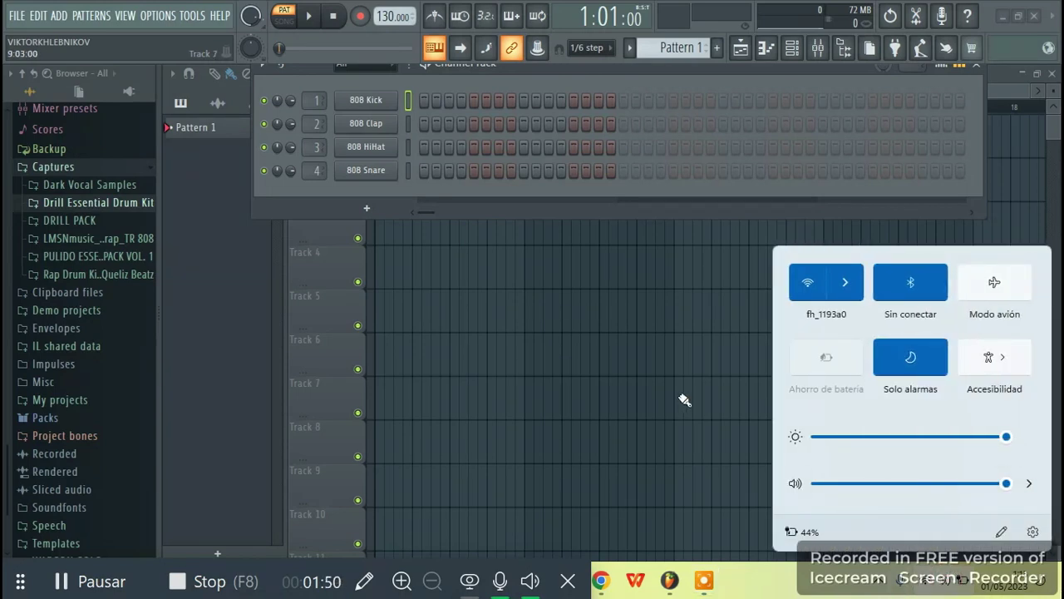
click(395, 186)
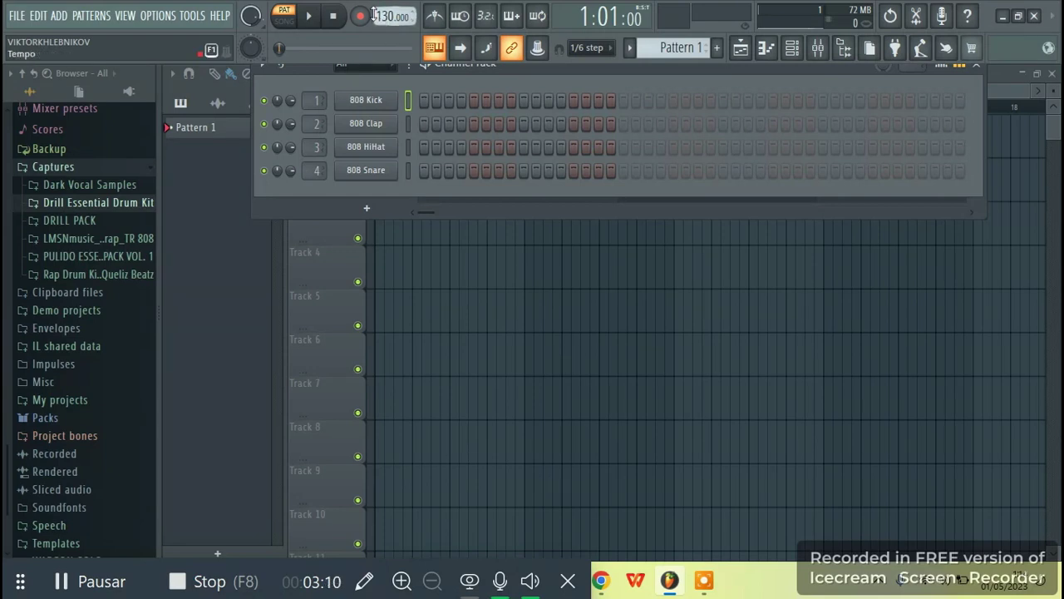
Set the project tempo to 140 BPM
click(374, 16)
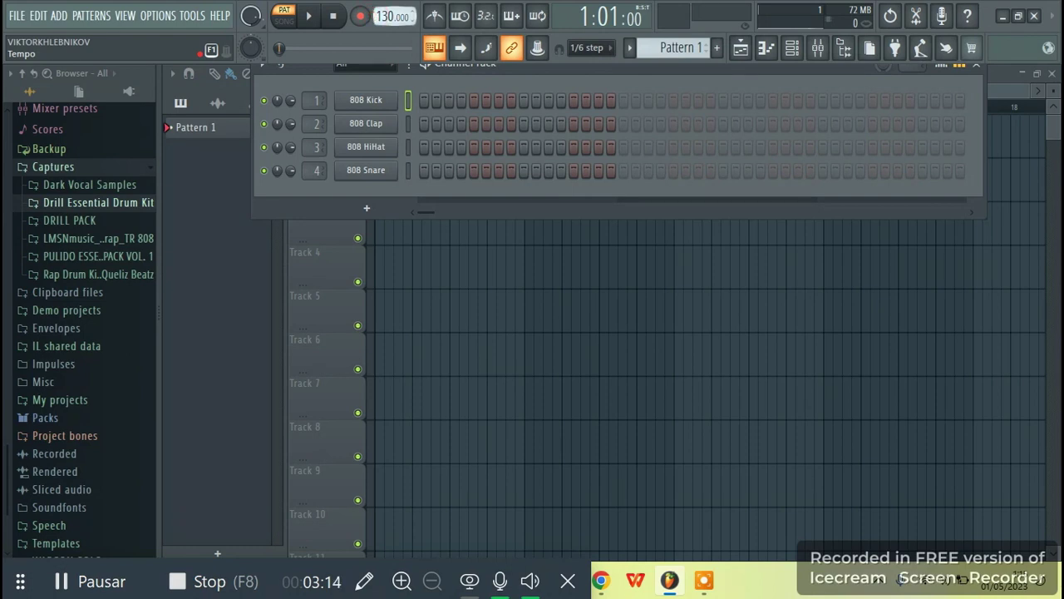
drag(374, 16, 374, 20)
drag(374, 20, 374, 10)
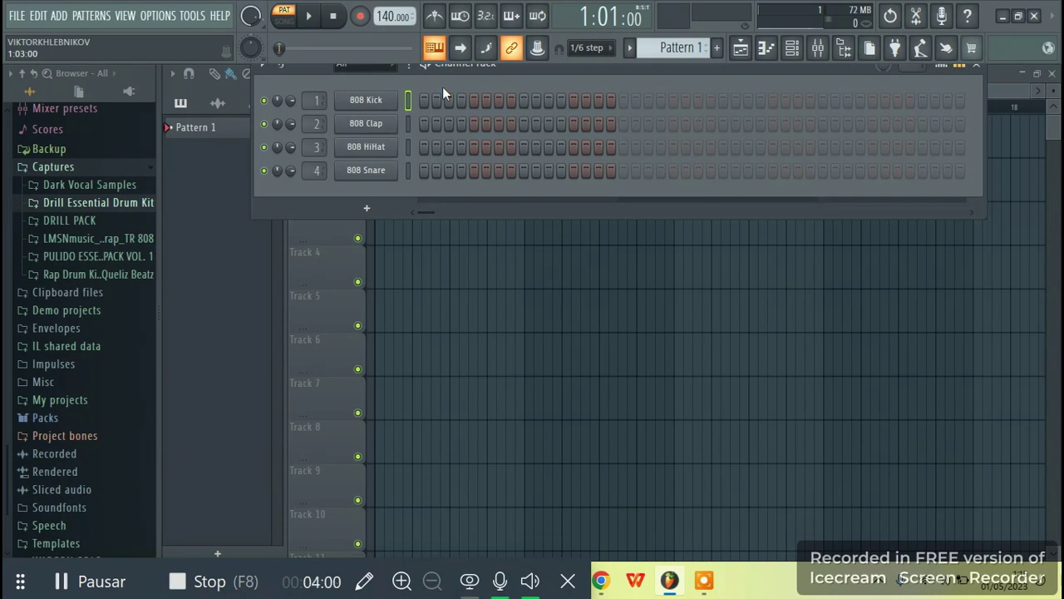
Add an FL Keys instrument channel to the channel rack and close its plugin window
click(366, 208)
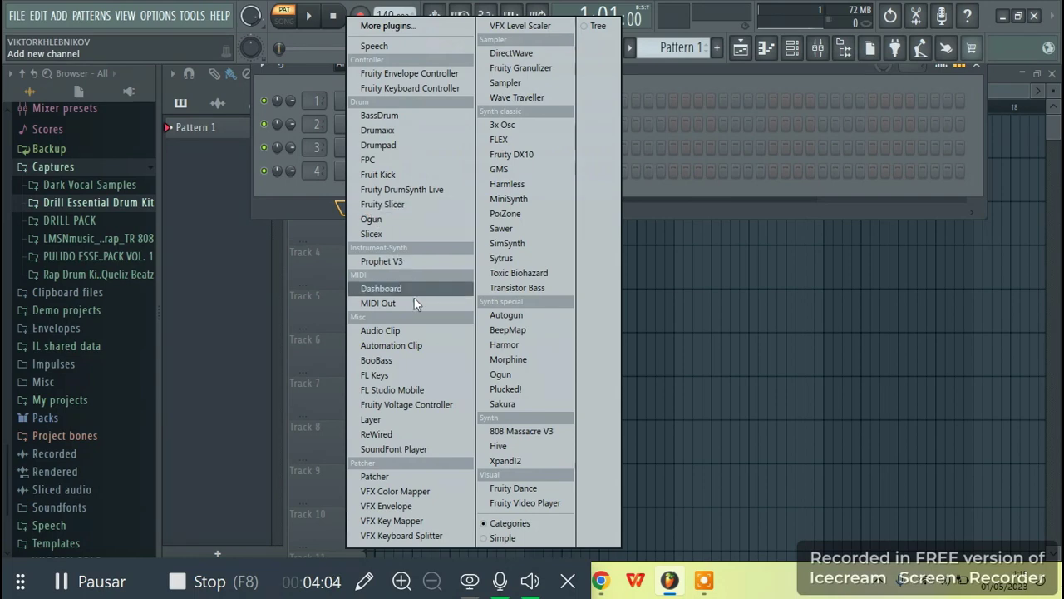
click(383, 375)
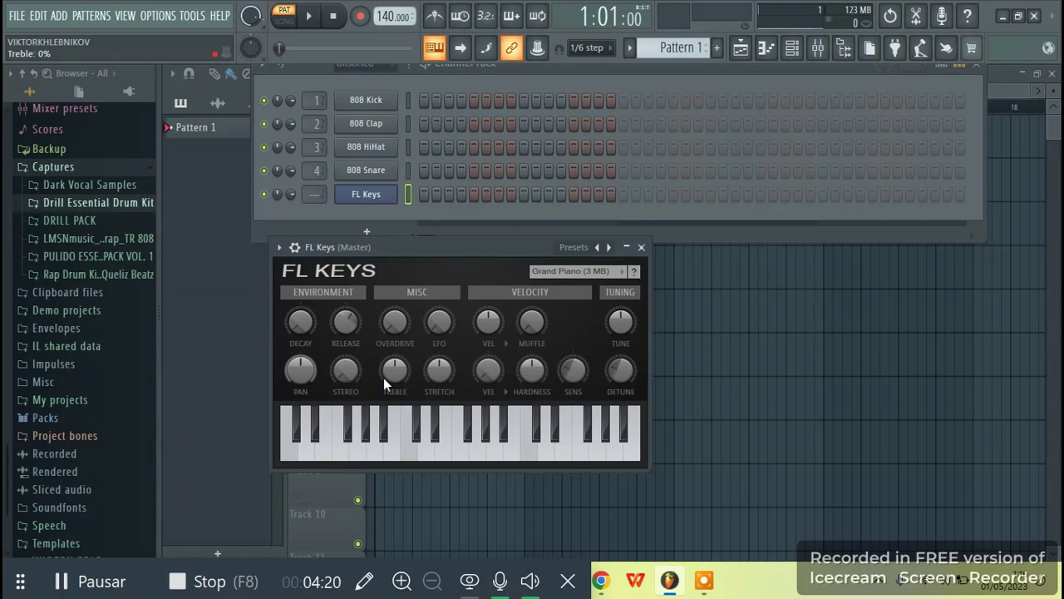
click(641, 247)
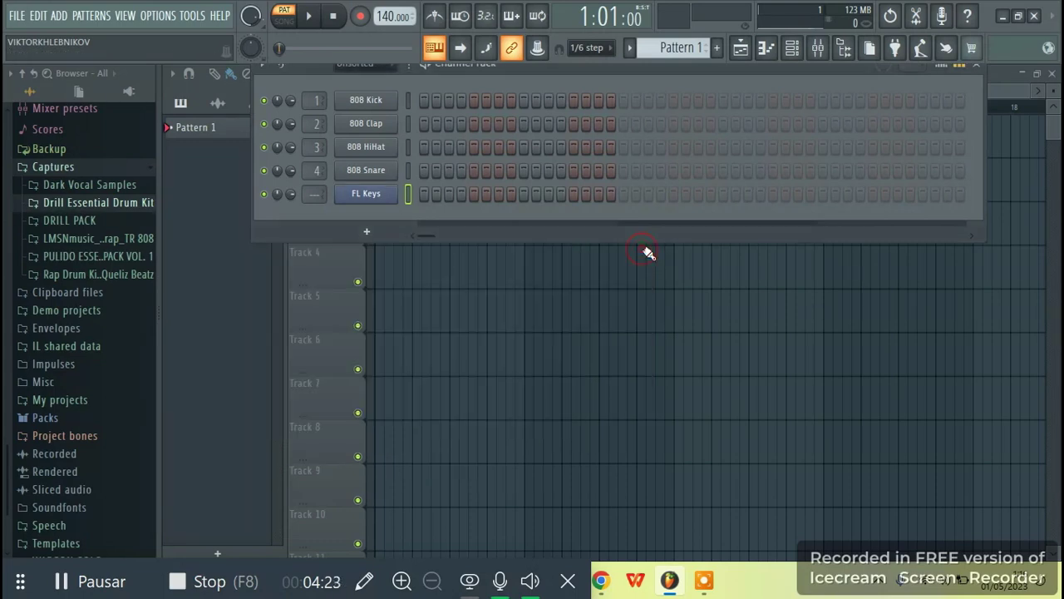
Open the piano roll for the FL Keys channel and audition the F6 and F5 keys
right_click(363, 203)
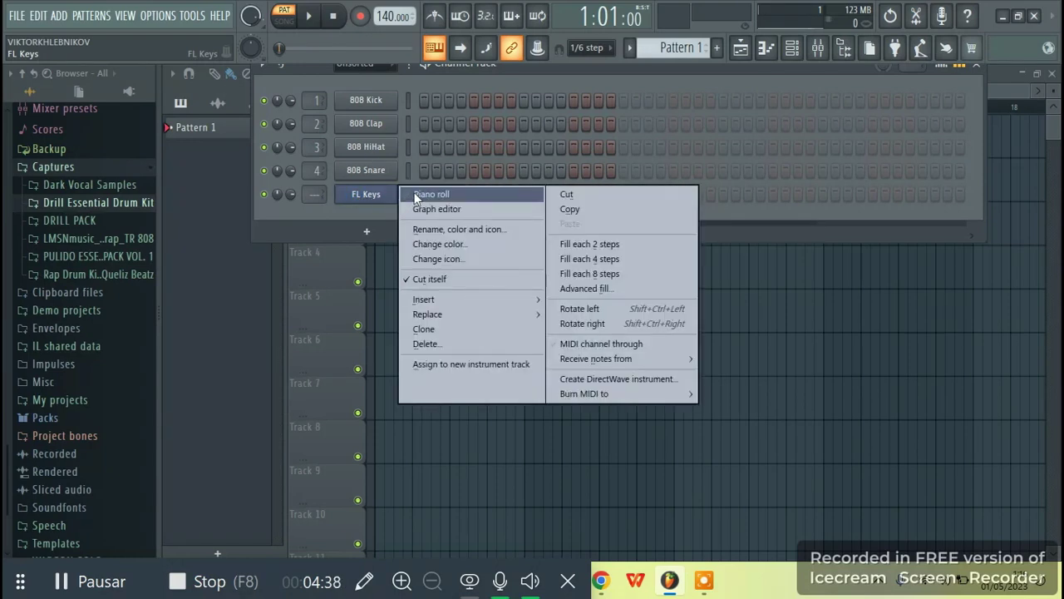
click(431, 195)
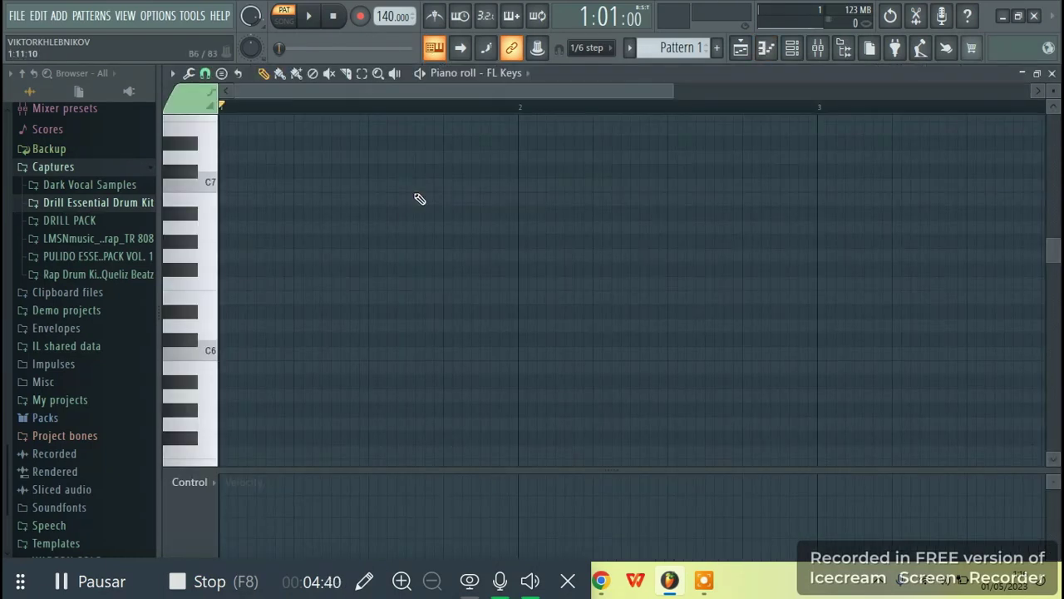
click(203, 303)
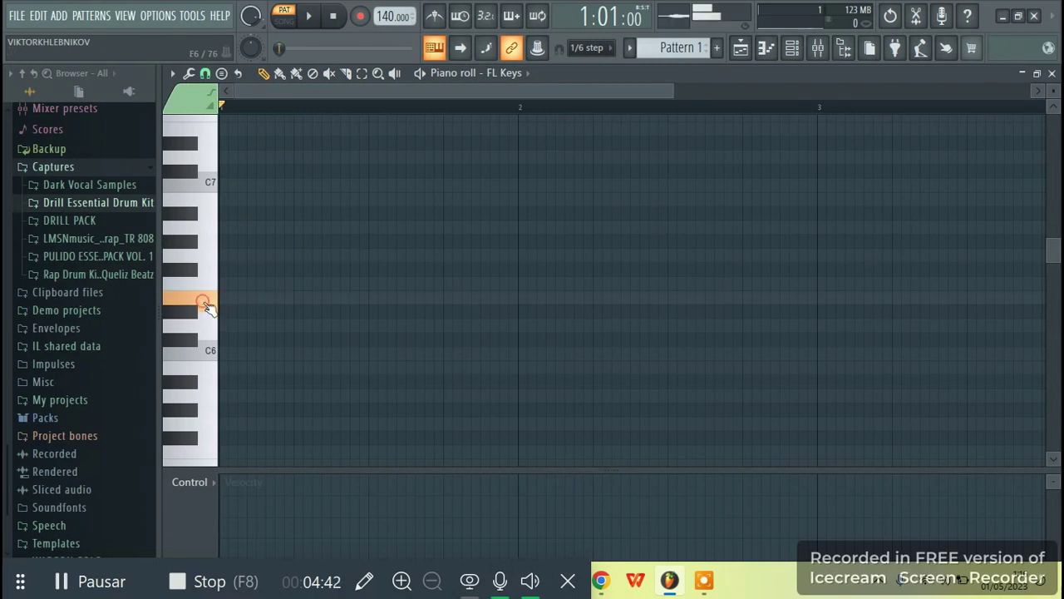
drag(207, 306, 206, 368)
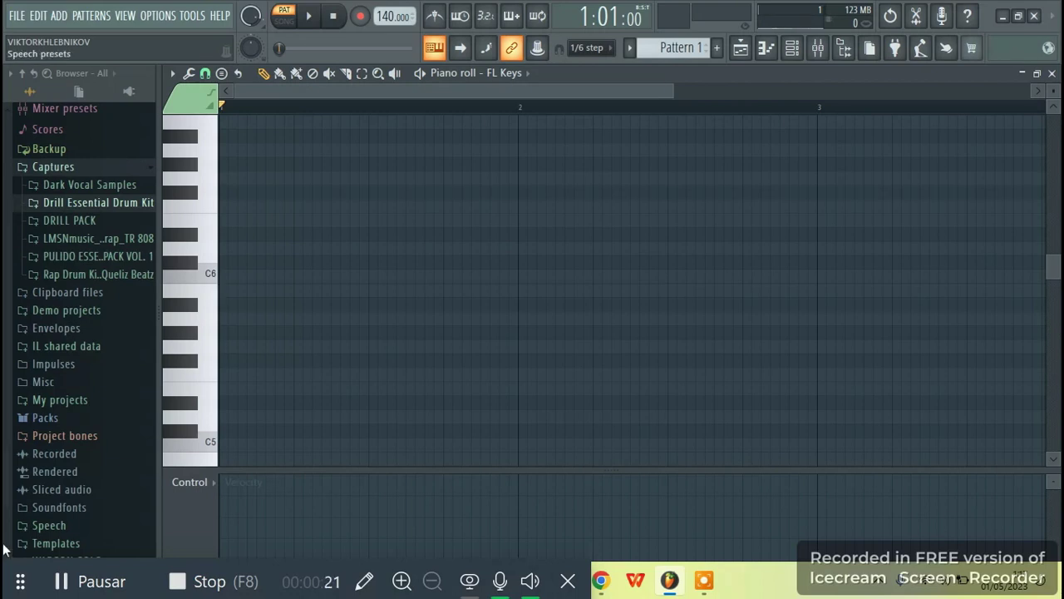
click(66, 583)
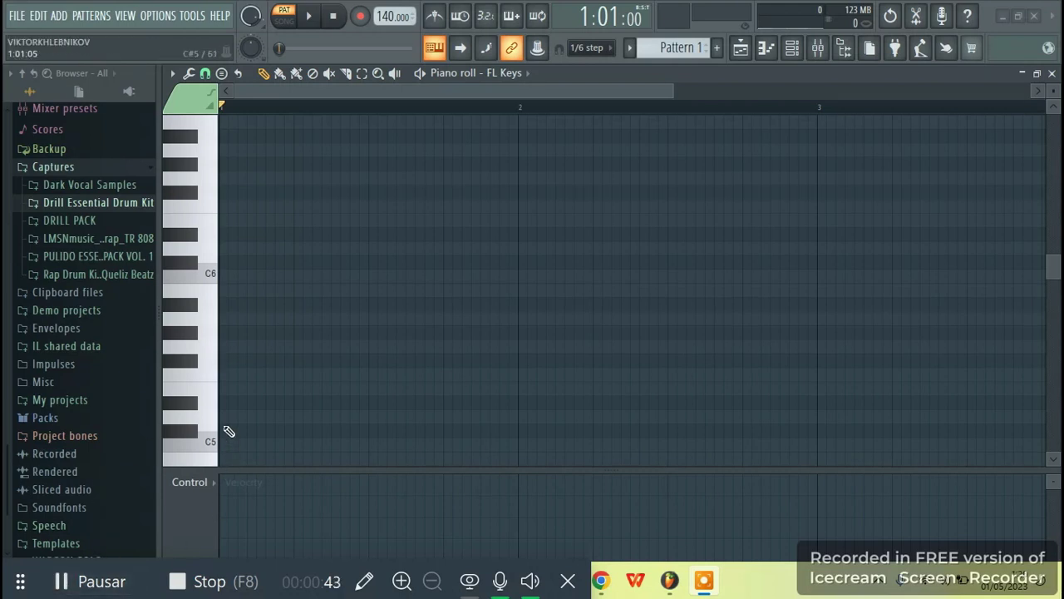
click(210, 376)
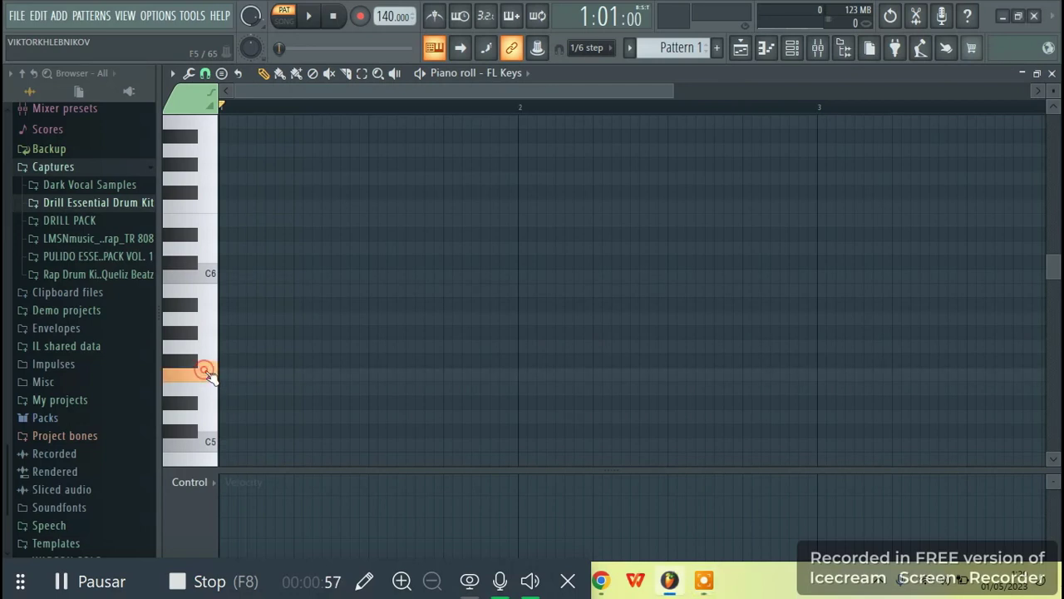
click(211, 376)
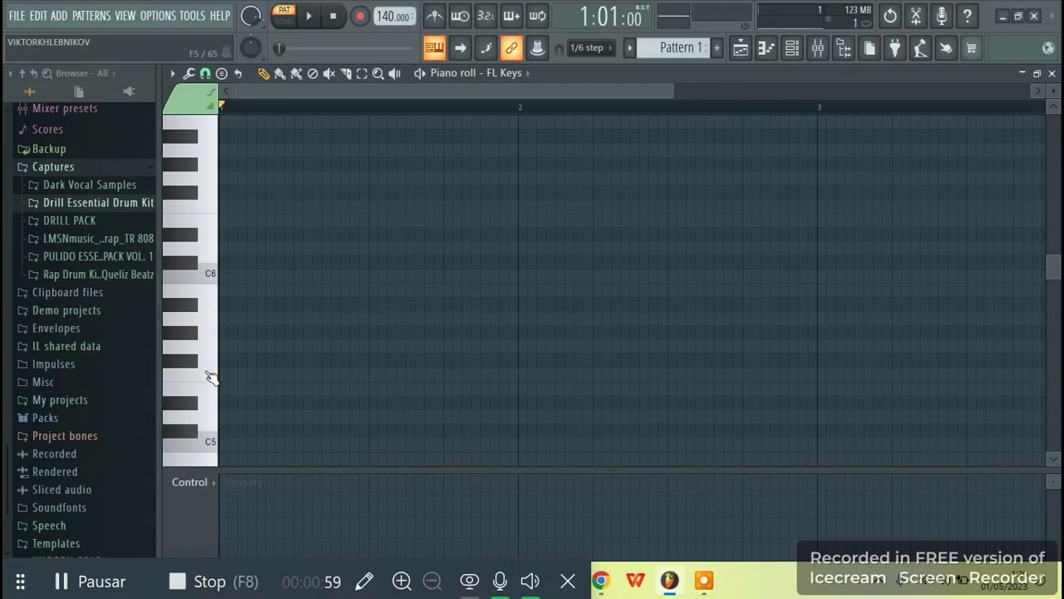
click(211, 377)
Draw an A5 note at the start of bar 1 and lengthen it to one full bar
drag(239, 376, 193, 304)
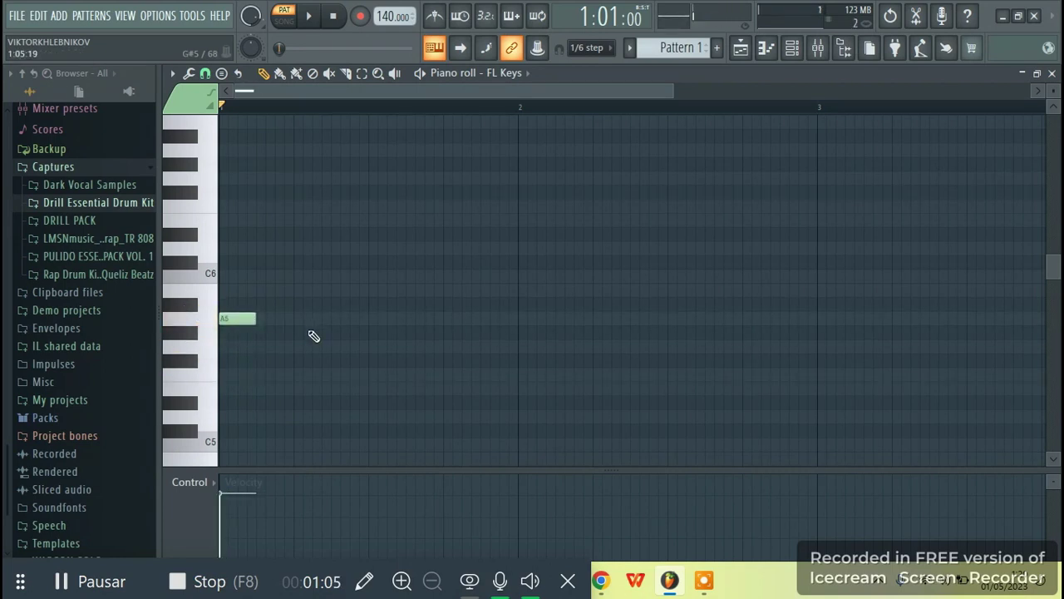
drag(252, 321, 520, 368)
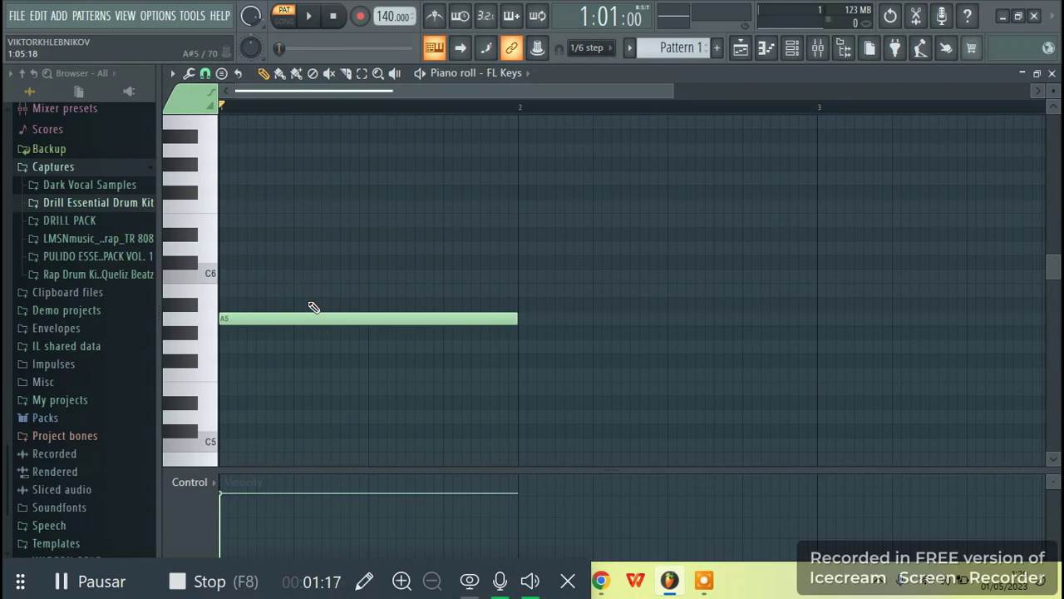
click(250, 320)
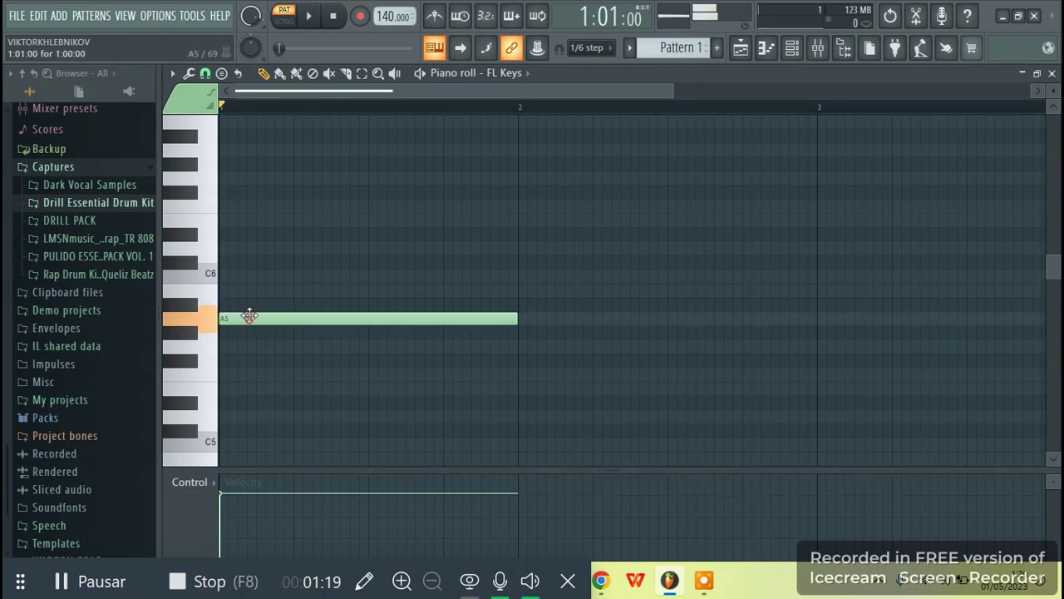
Try a one-bar C6 note above the A5 note, delete it and play back the pattern
drag(234, 275, 211, 270)
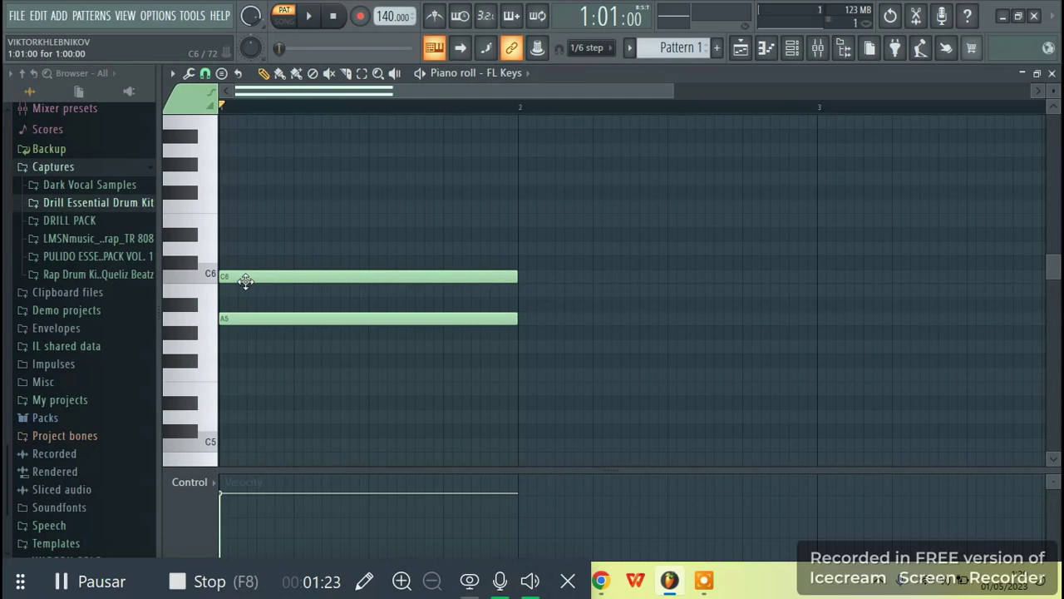
right_click(246, 280)
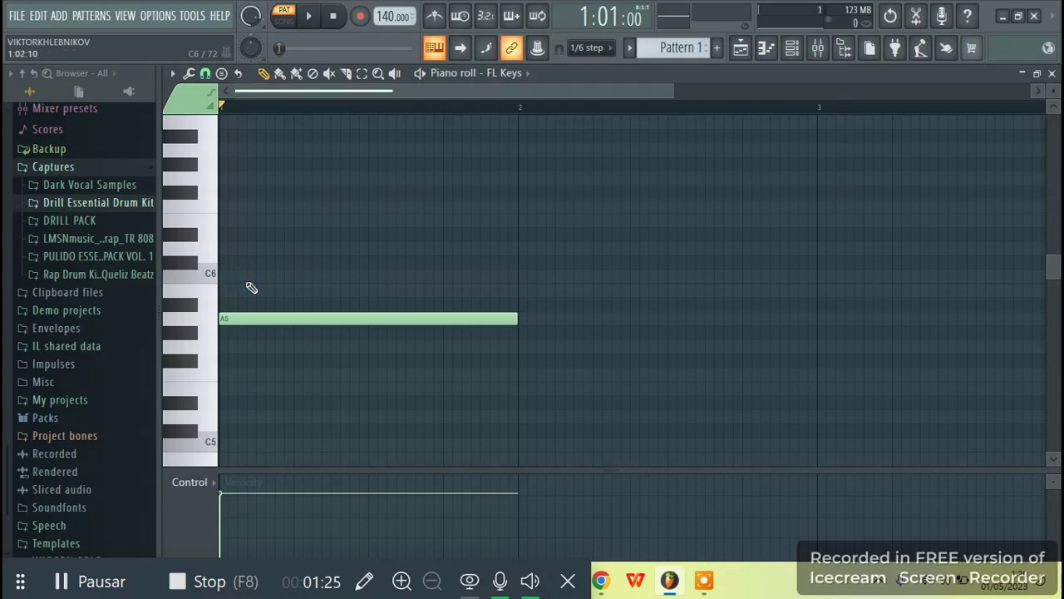
key(space)
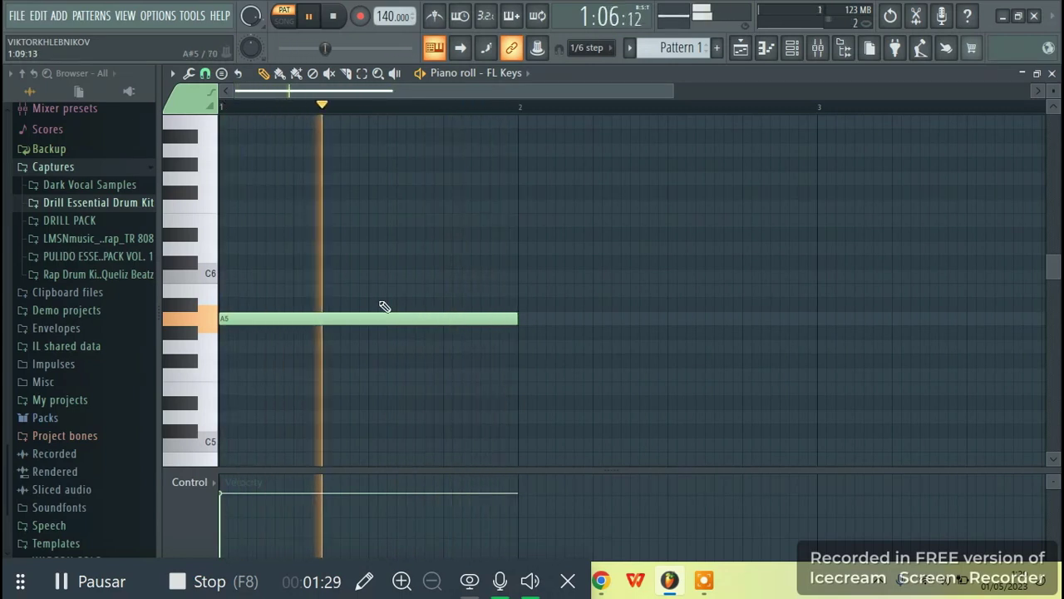
key(space)
Move the bar 1 note down to D5 and play back the pattern
drag(236, 321, 191, 430)
key(space)
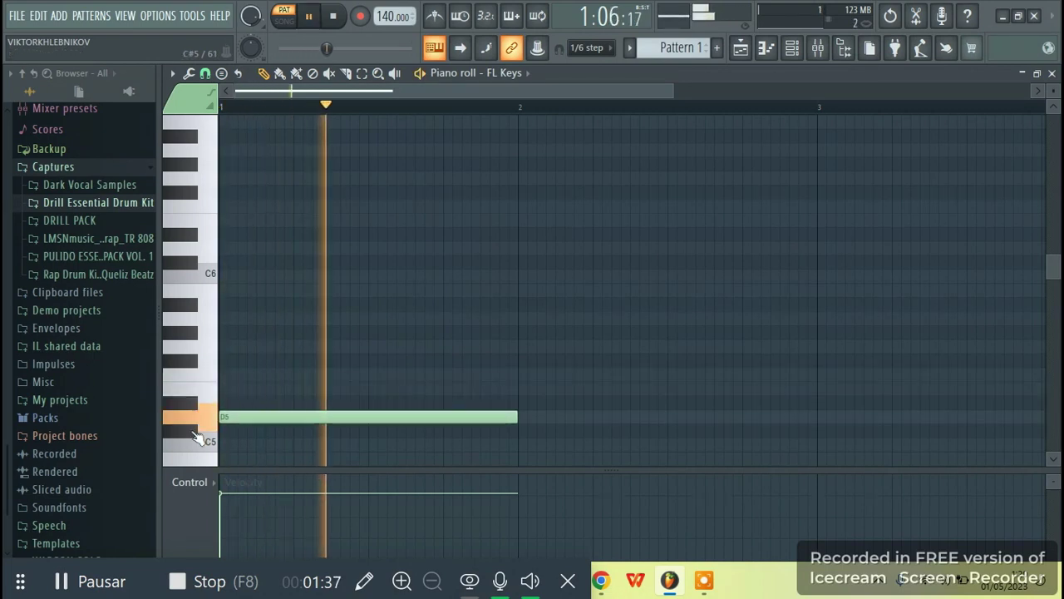
key(space)
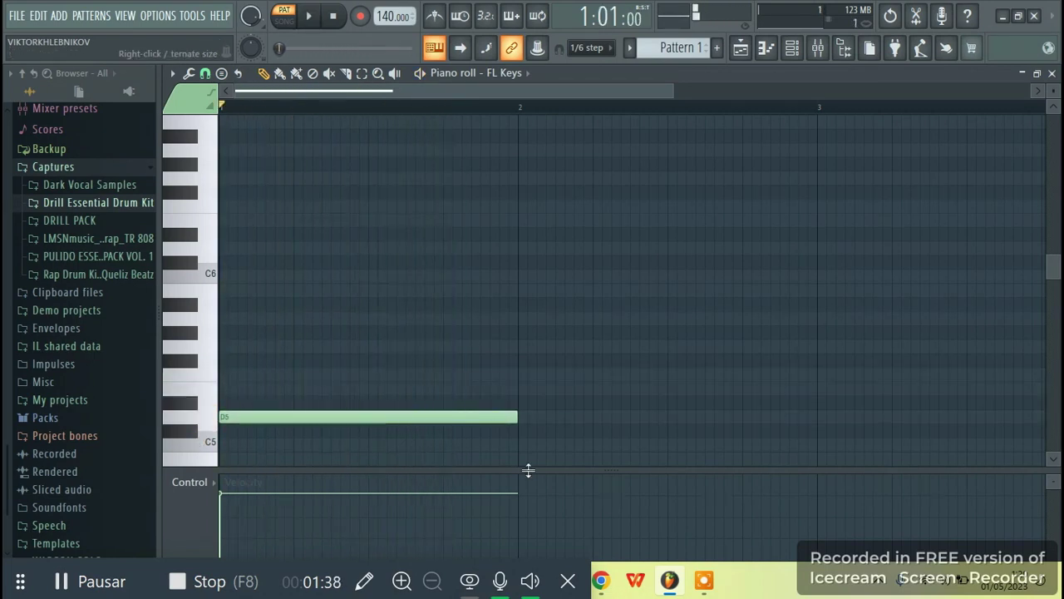
Add a one-bar G5 note in bar 2 and a one-bar E5 note in bar 3, and play back the melody
click(524, 388)
drag(523, 388, 518, 342)
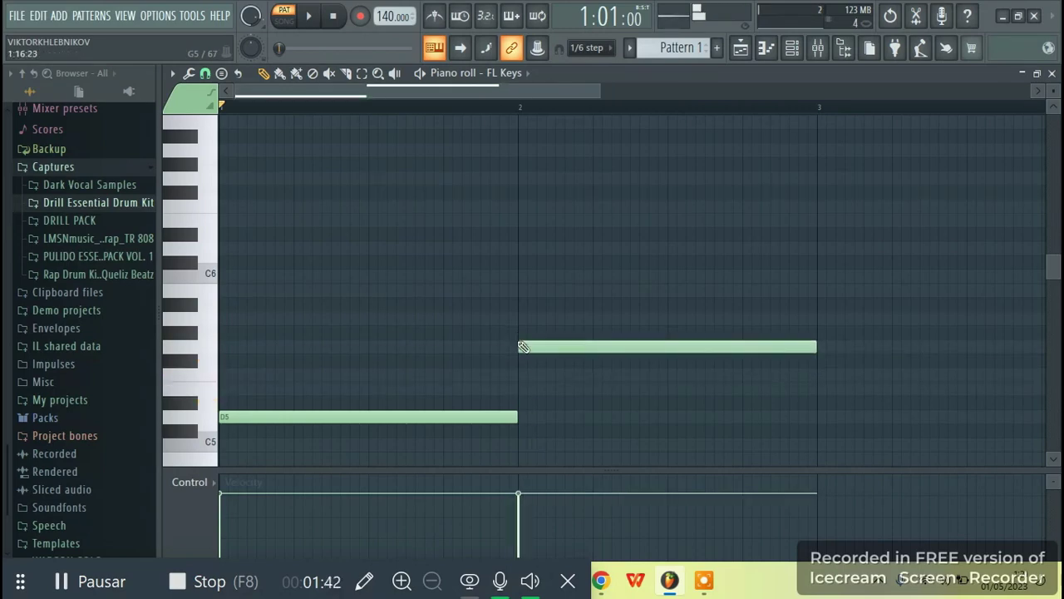
click(820, 363)
drag(820, 363, 822, 395)
key(space)
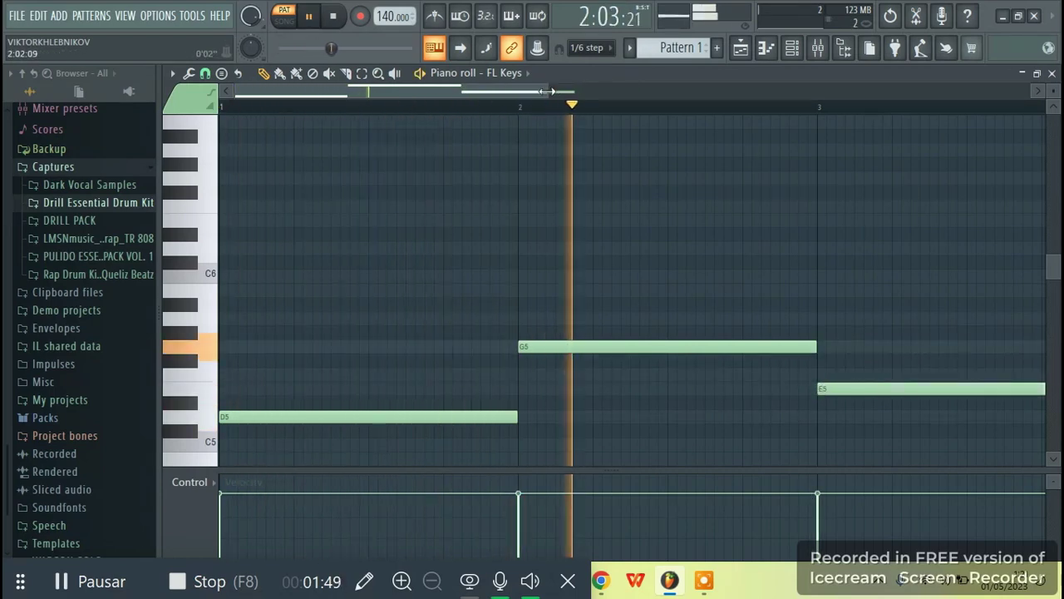
drag(554, 91, 758, 141)
key(space)
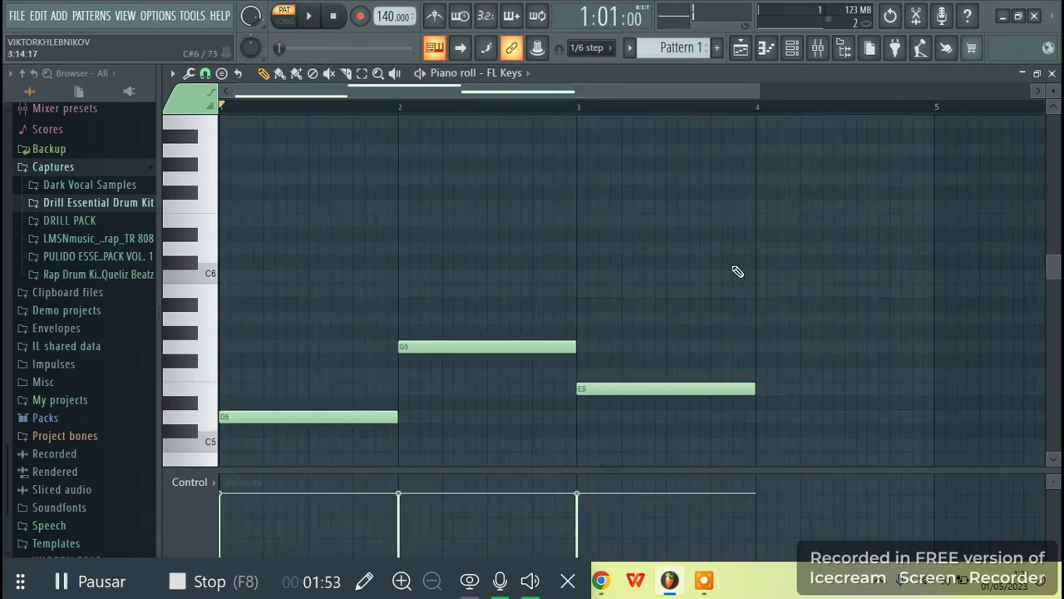
Add a one-bar F5 note in bar 4 and play back the four-bar melody
click(755, 346)
drag(755, 346, 756, 375)
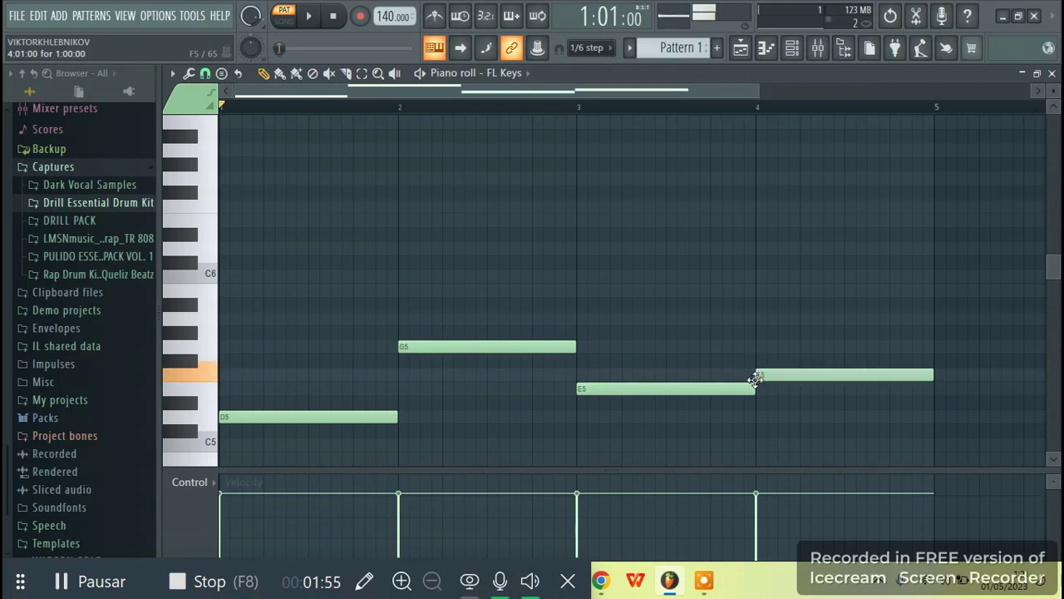
key(space)
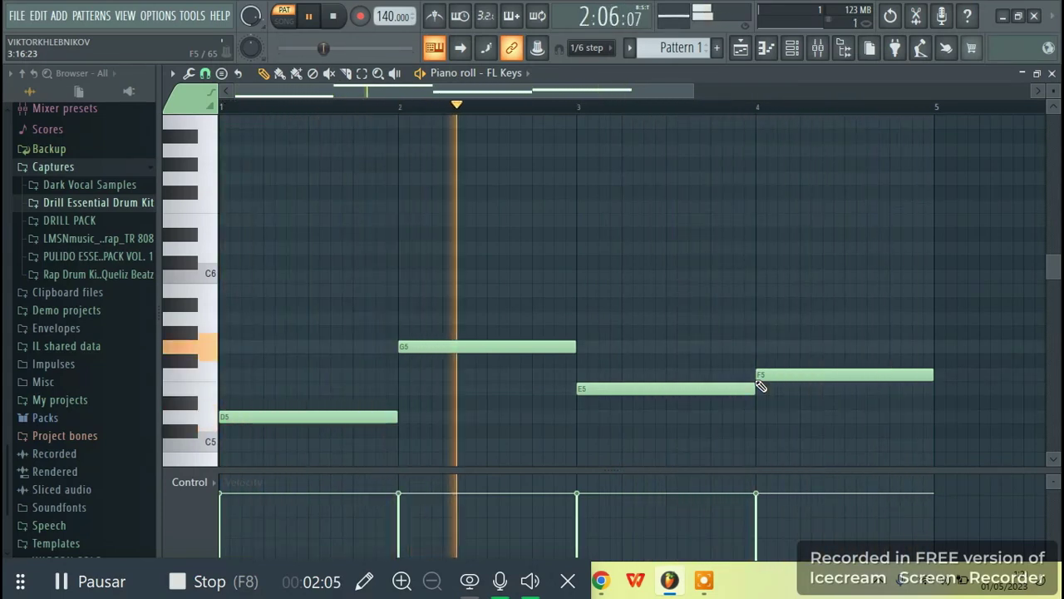
key(space)
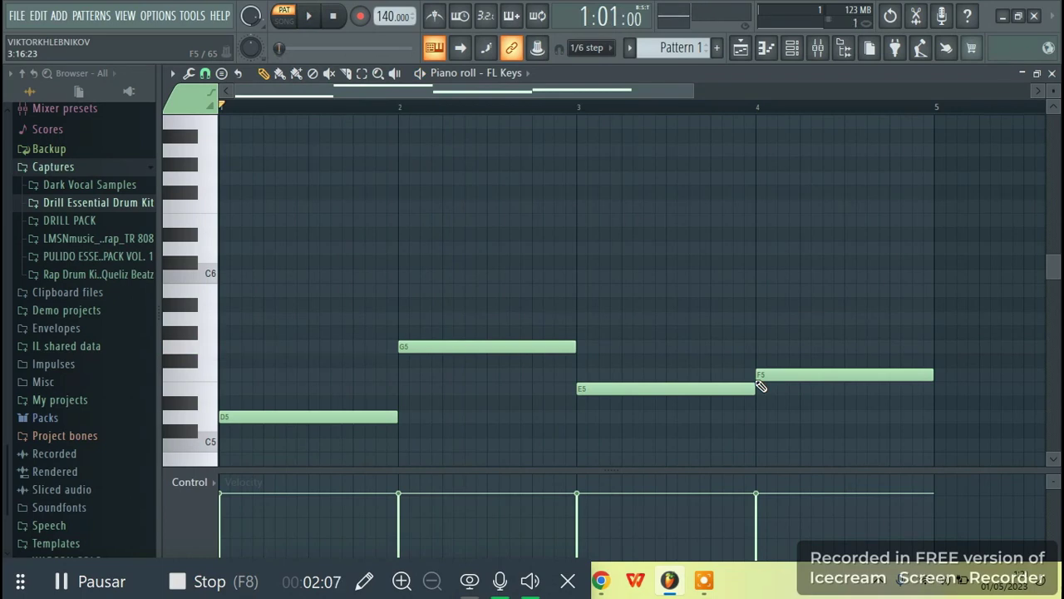
Play back the melody with the metronome on, and switch the metronome off again
click(435, 16)
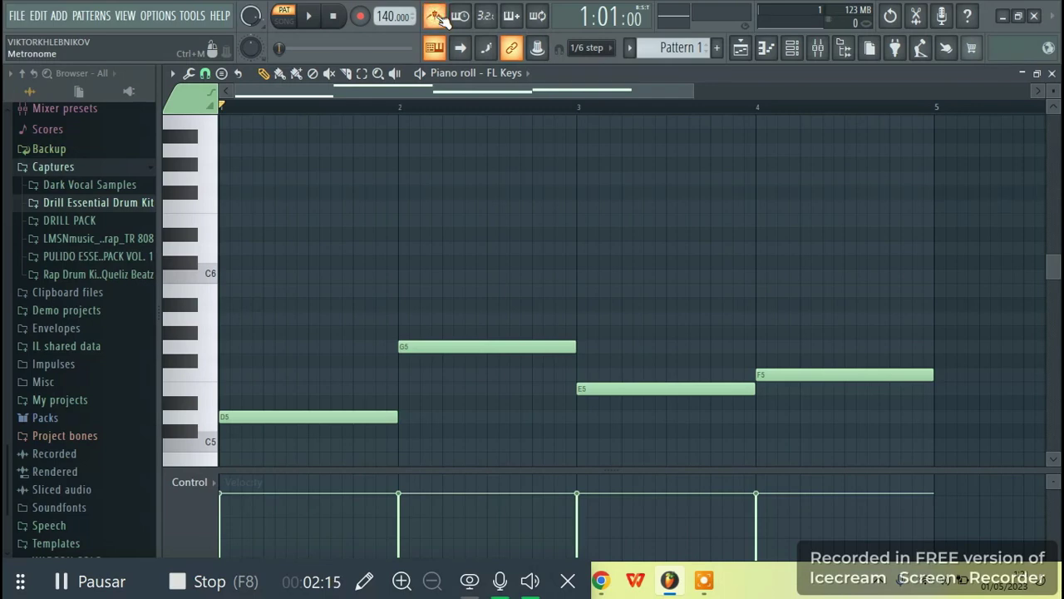
key(space)
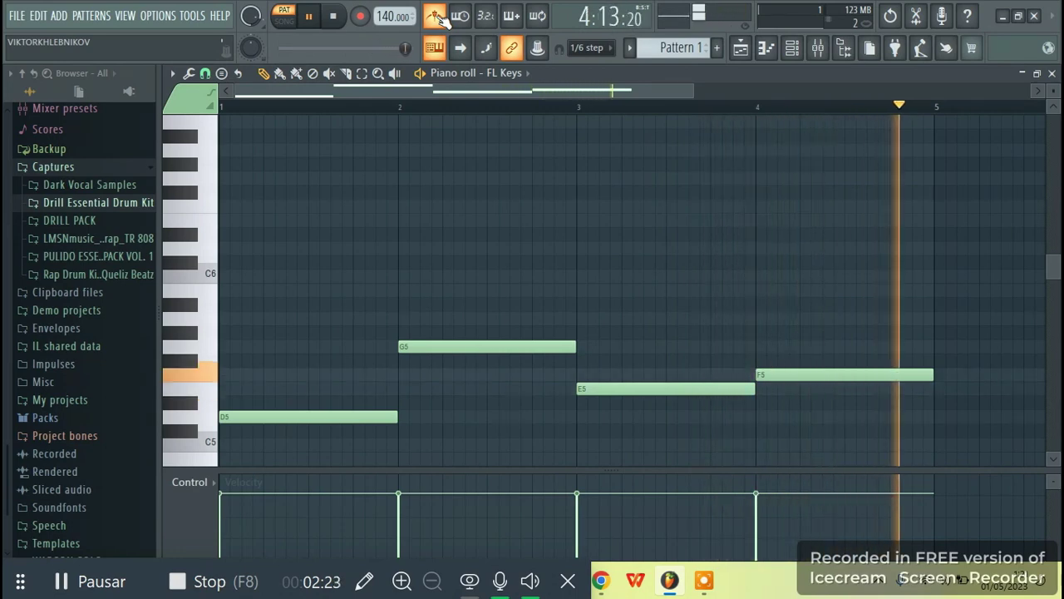
key(space)
click(435, 16)
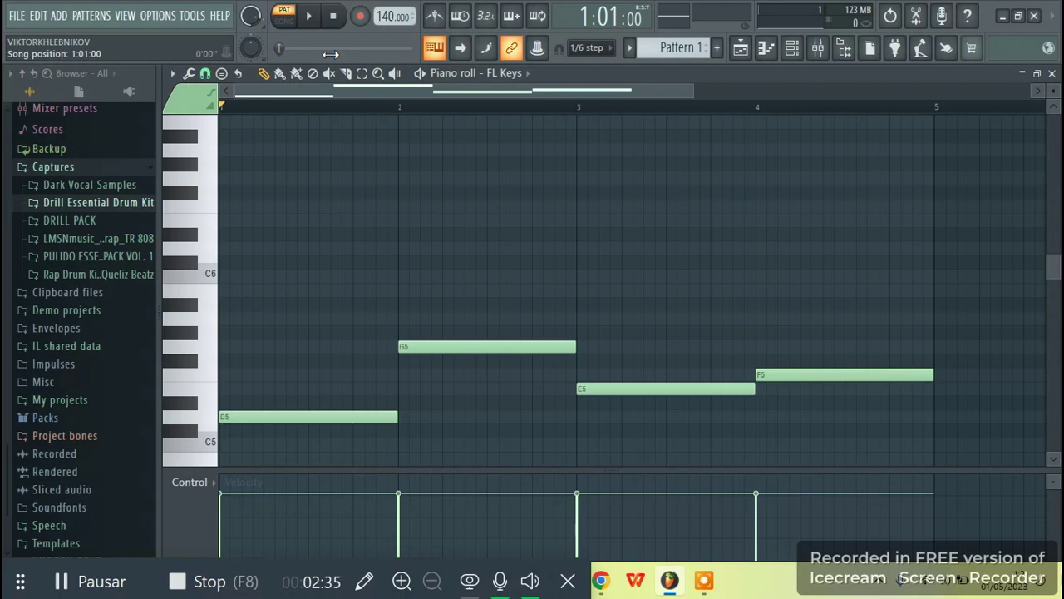
Add one-bar G5 and C6 notes above the D5 note in bar 1 and play back the chord
click(262, 416)
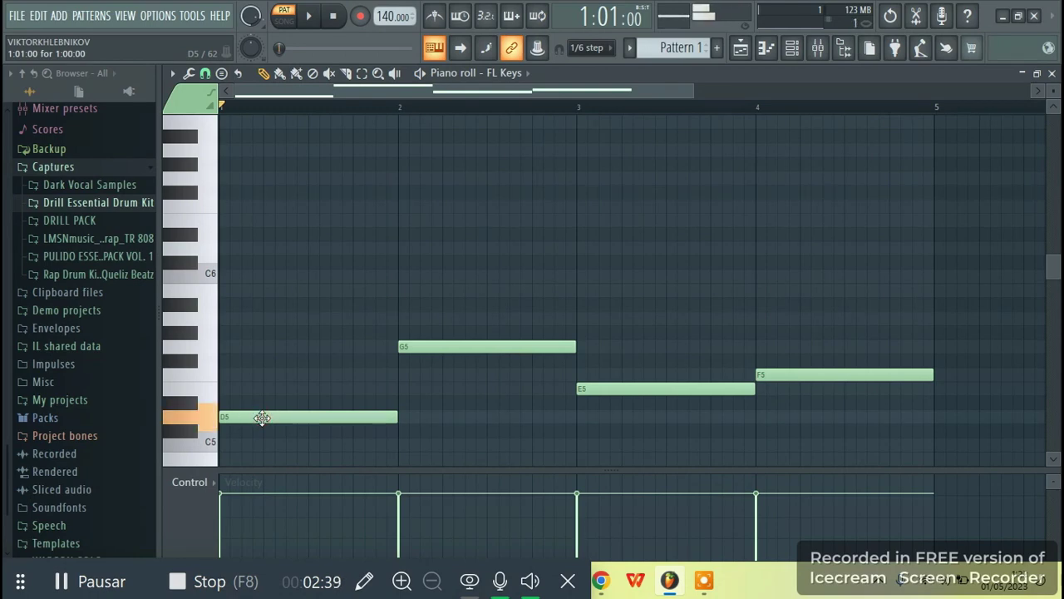
drag(218, 379, 223, 347)
click(223, 347)
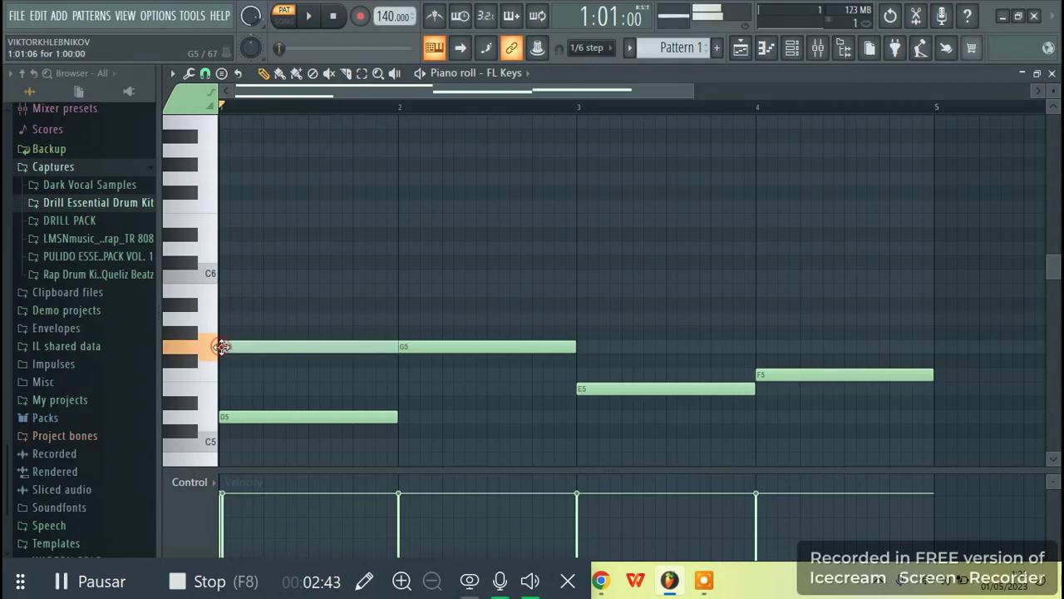
click(221, 278)
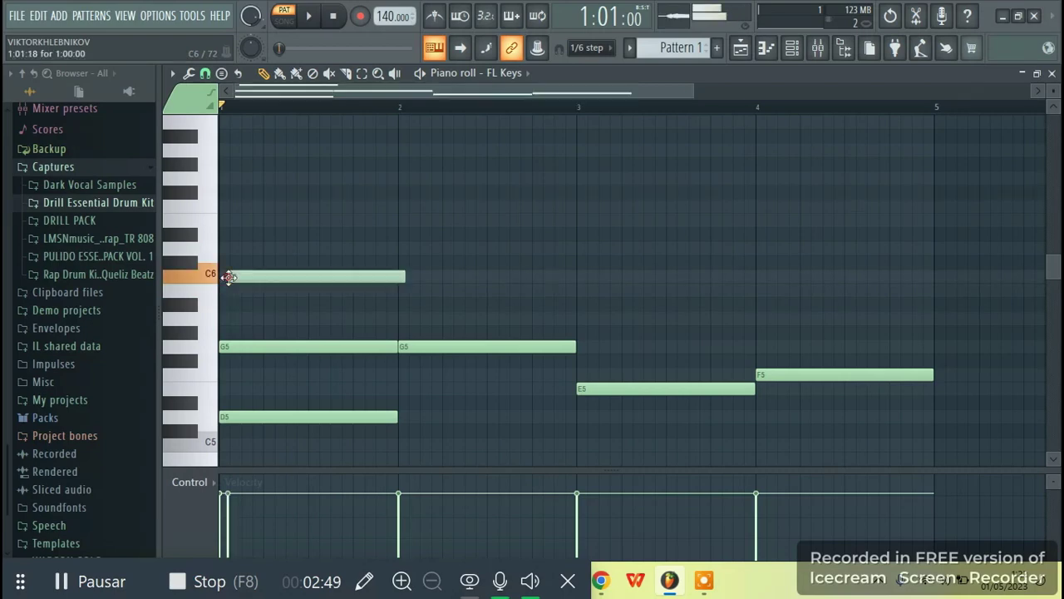
key(space)
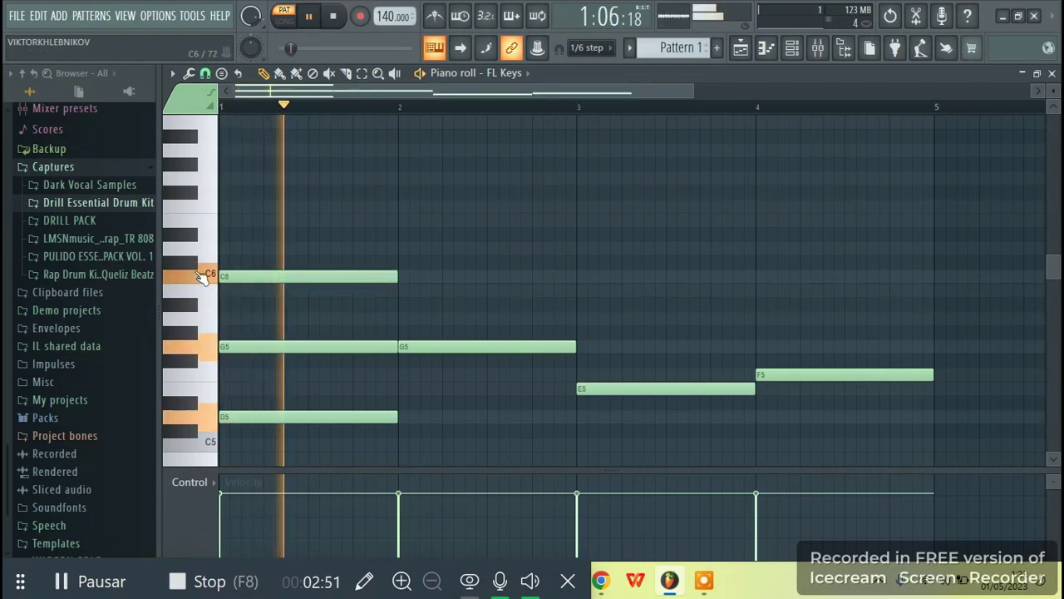
key(space)
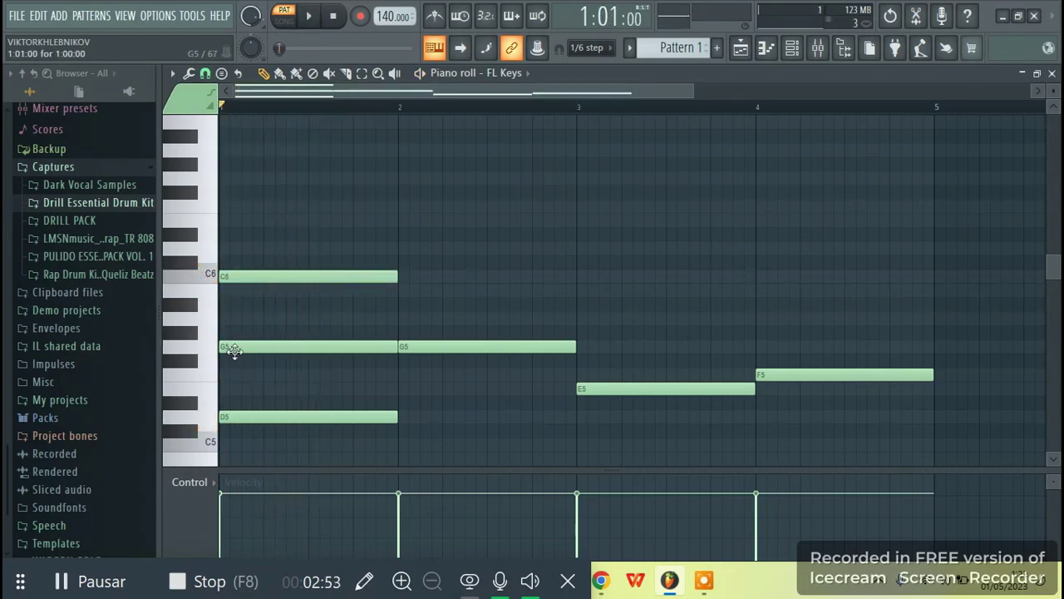
Rework the bar 1 chord into D5, F5 and A5 by lowering G5 to F5 and replacing C6 with A5, and play it back
drag(230, 350, 227, 388)
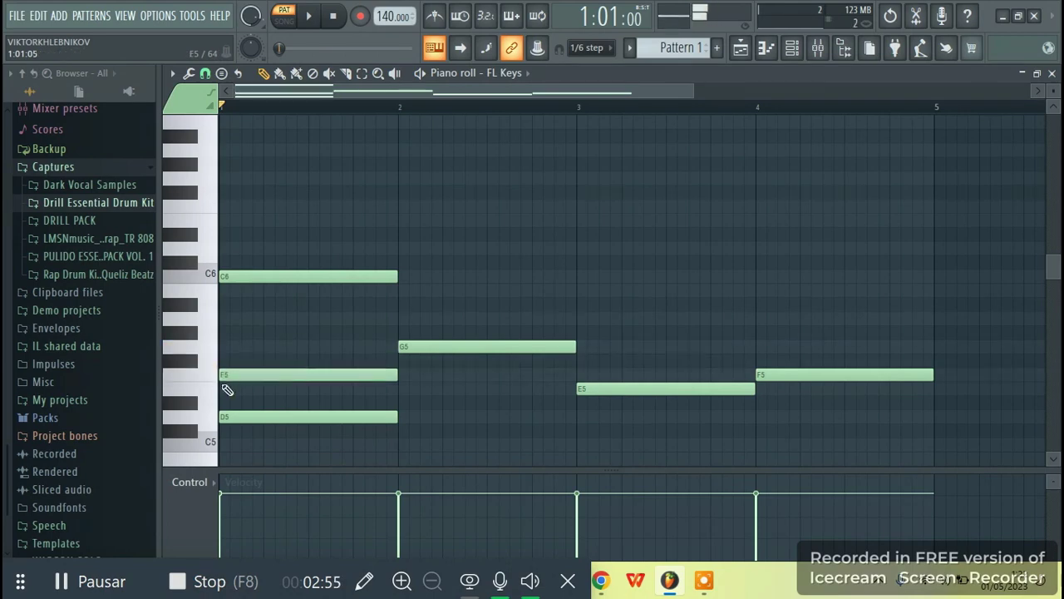
click(226, 415)
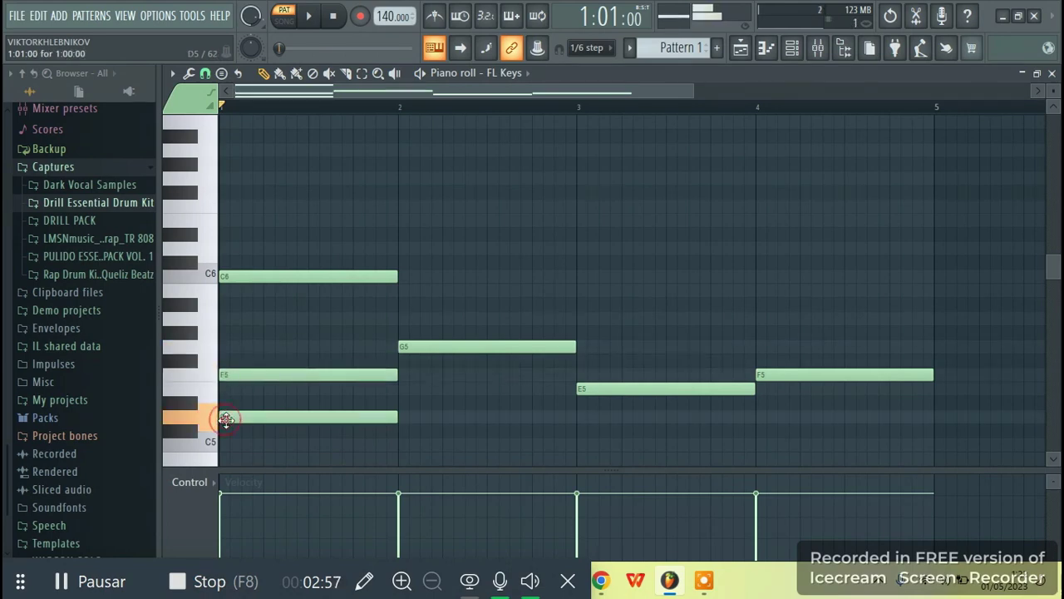
click(230, 369)
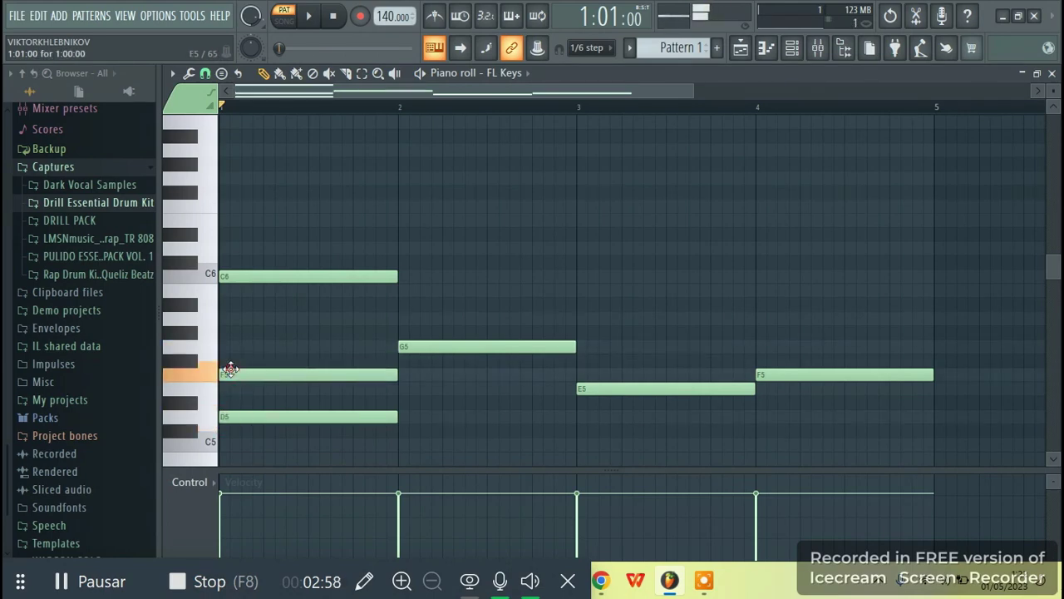
click(231, 320)
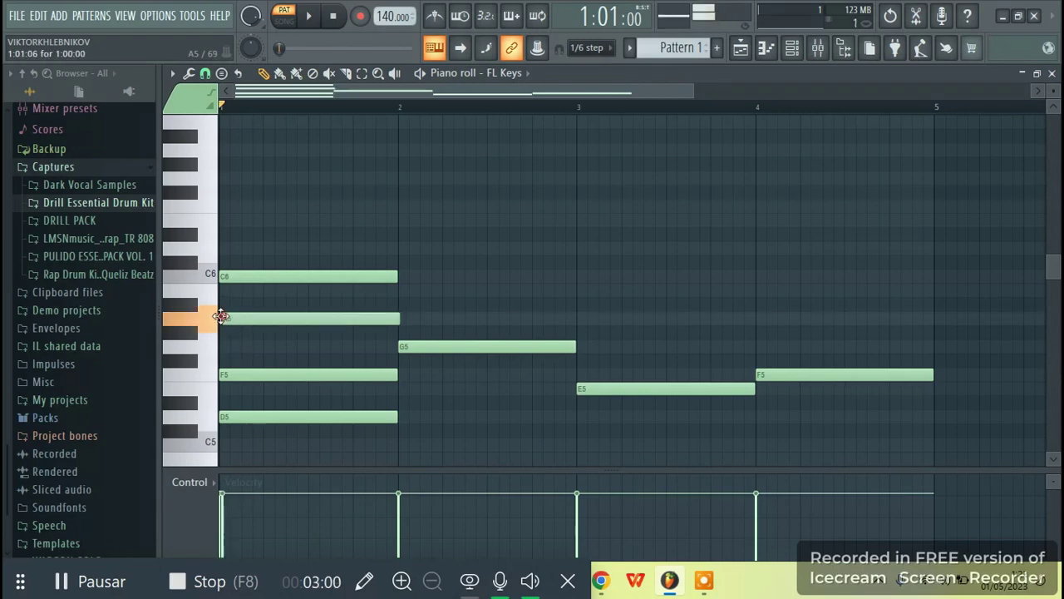
right_click(249, 276)
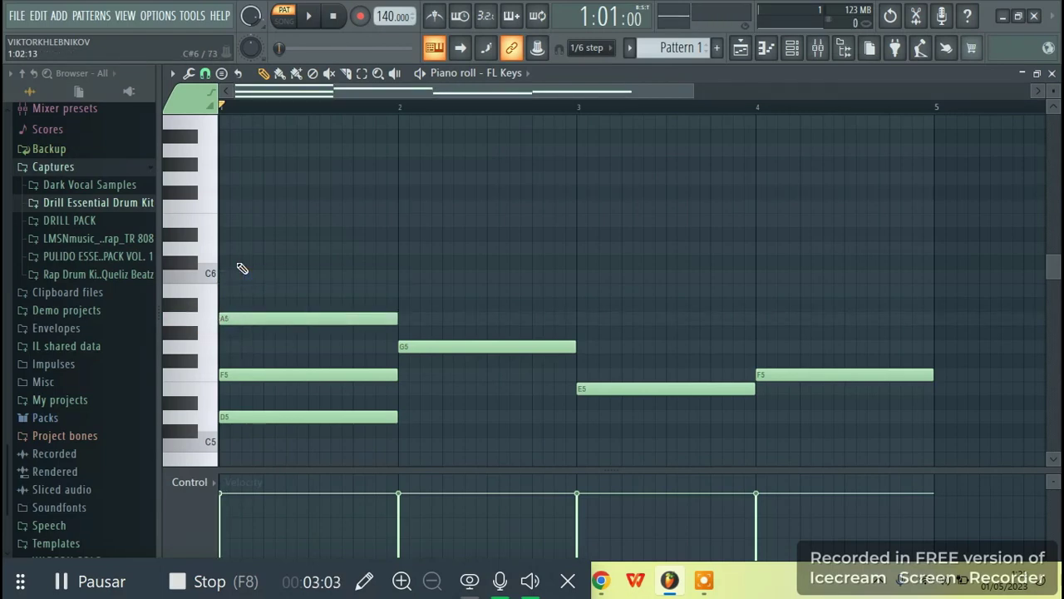
key(space)
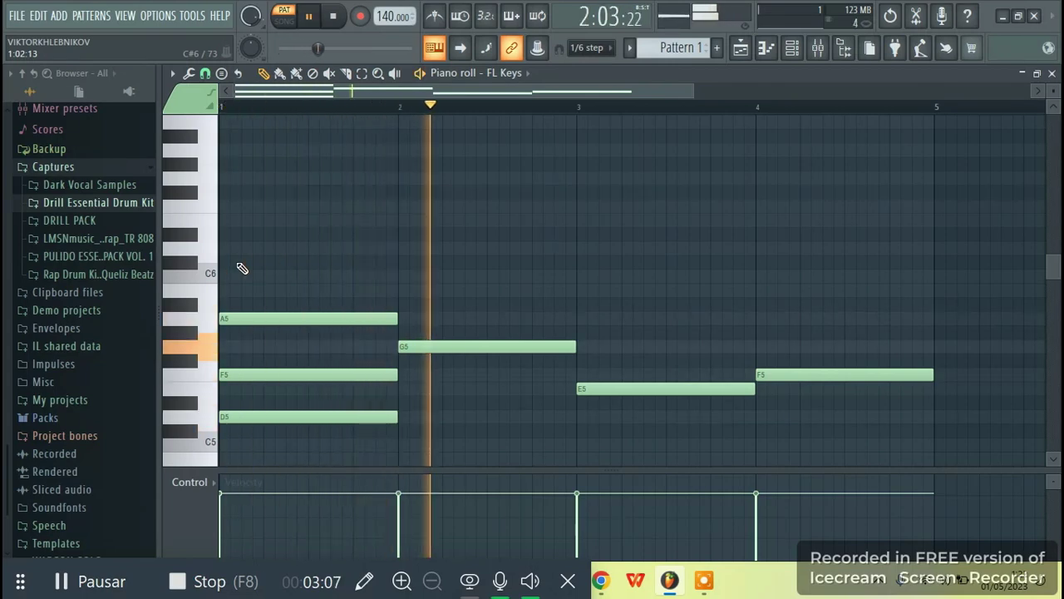
key(space)
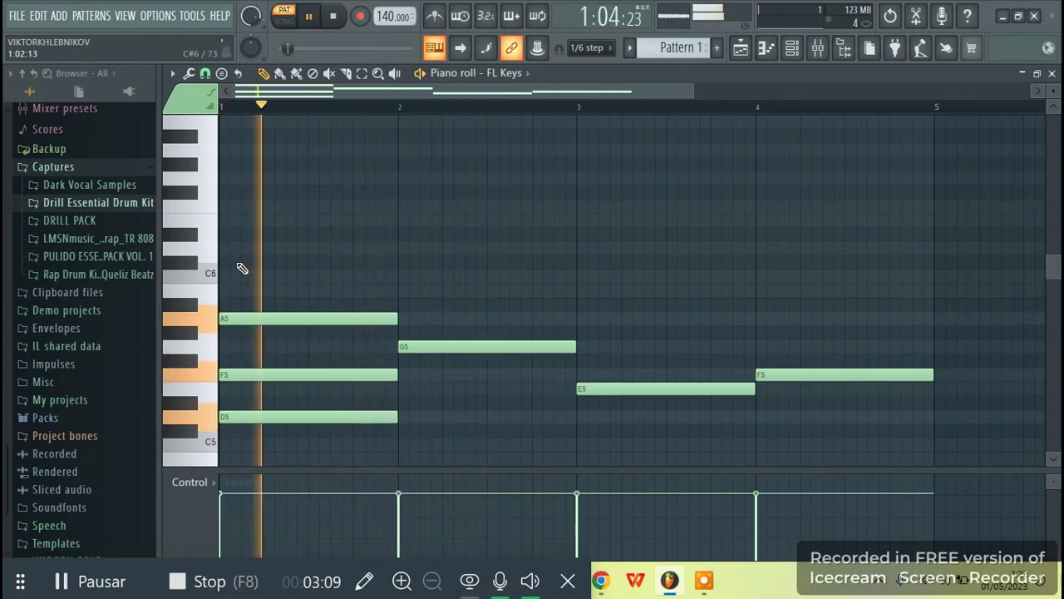
key(space)
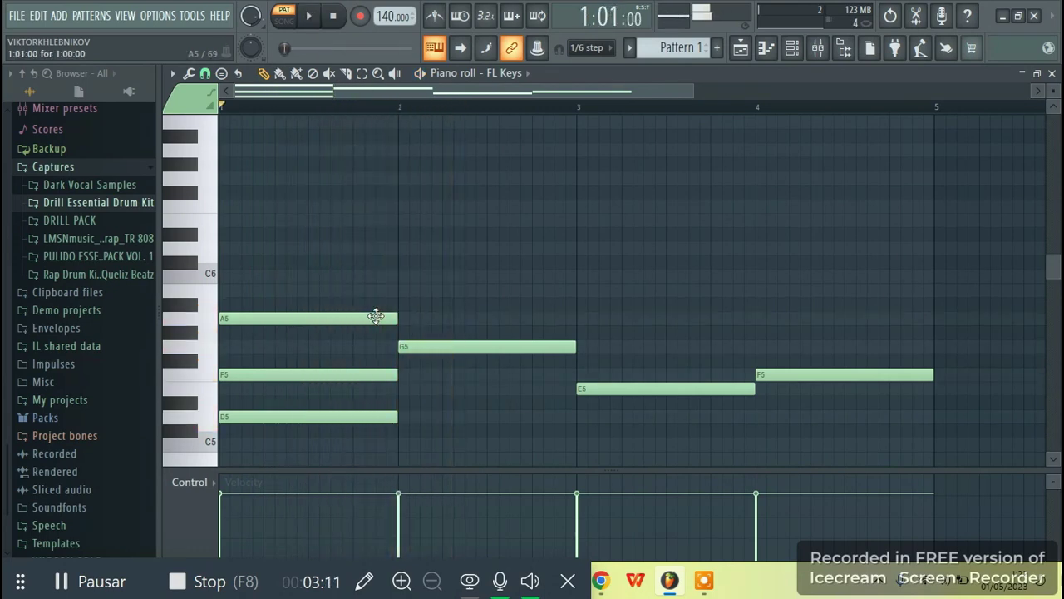
Add one-bar A#5 and D6 notes above the G5 note in bar 2 and play back the pattern
click(418, 347)
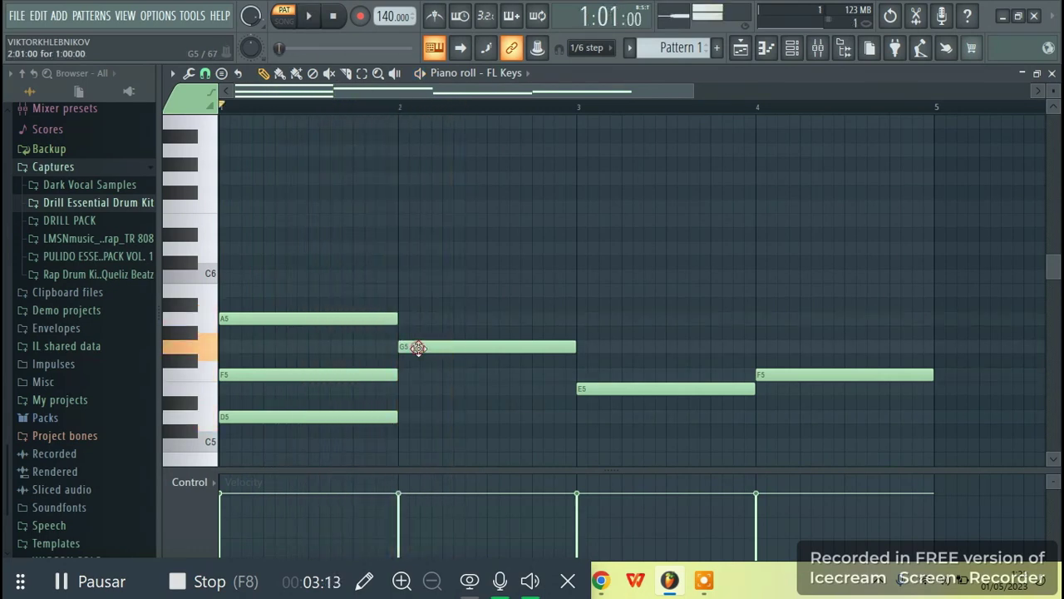
click(399, 291)
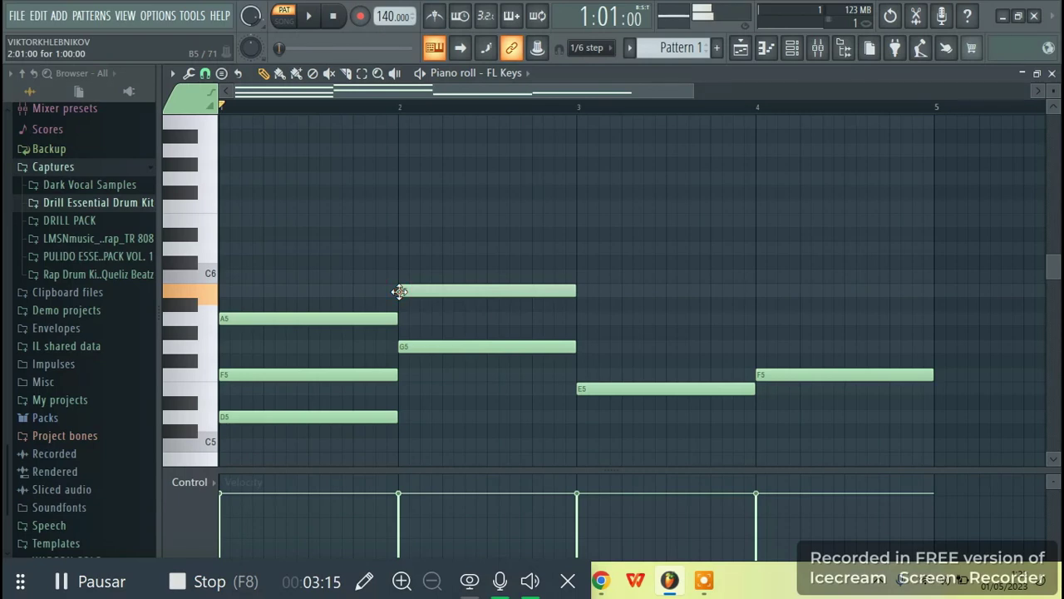
drag(399, 291, 399, 311)
click(401, 264)
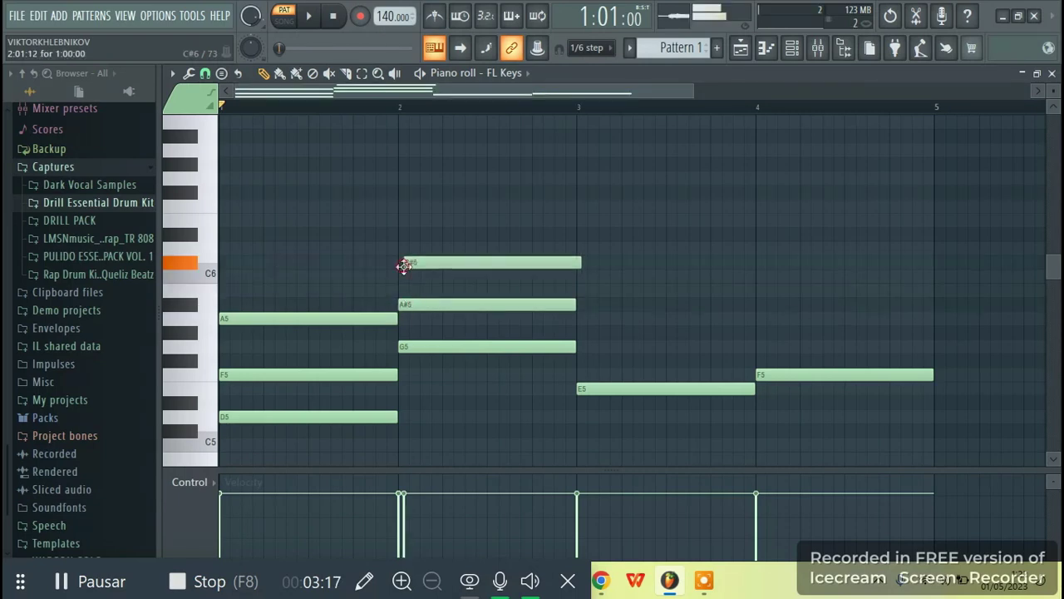
mouse_move(397, 268)
mouse_down()
mouse_move(400, 286)
mouse_move(399, 248)
mouse_up()
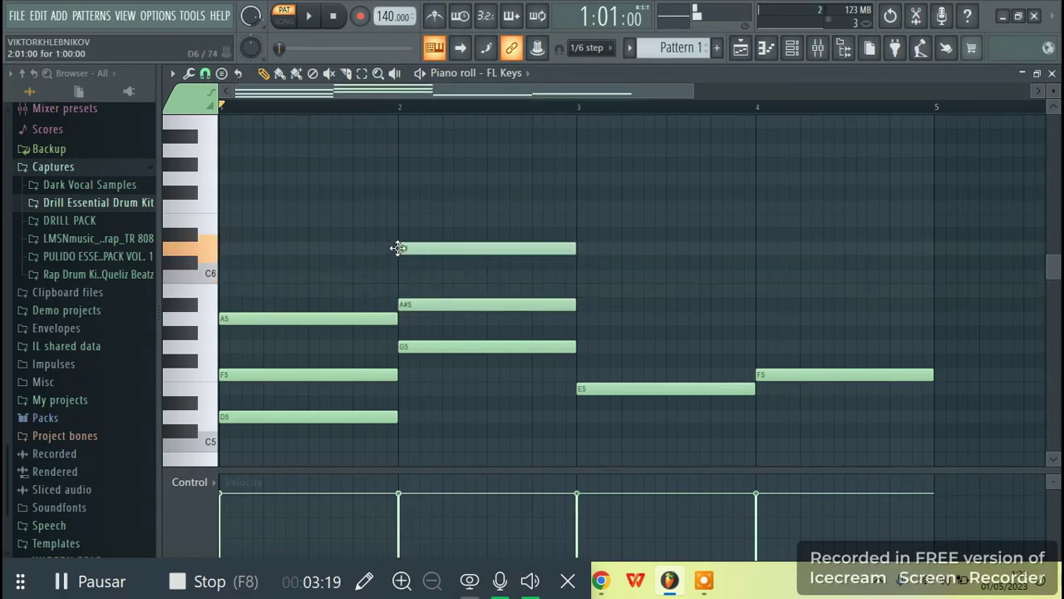
key(space)
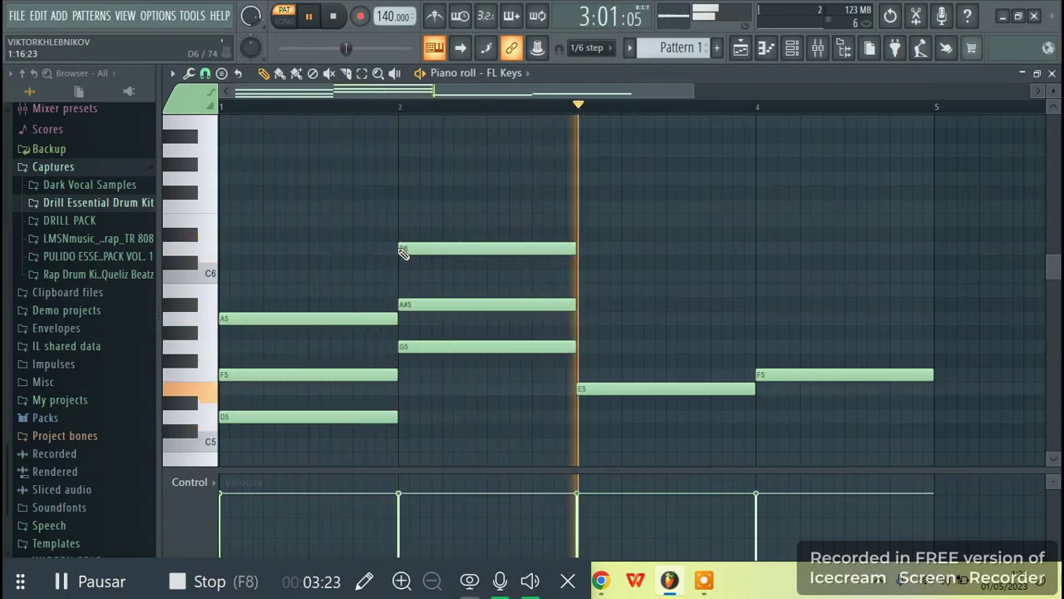
key(space)
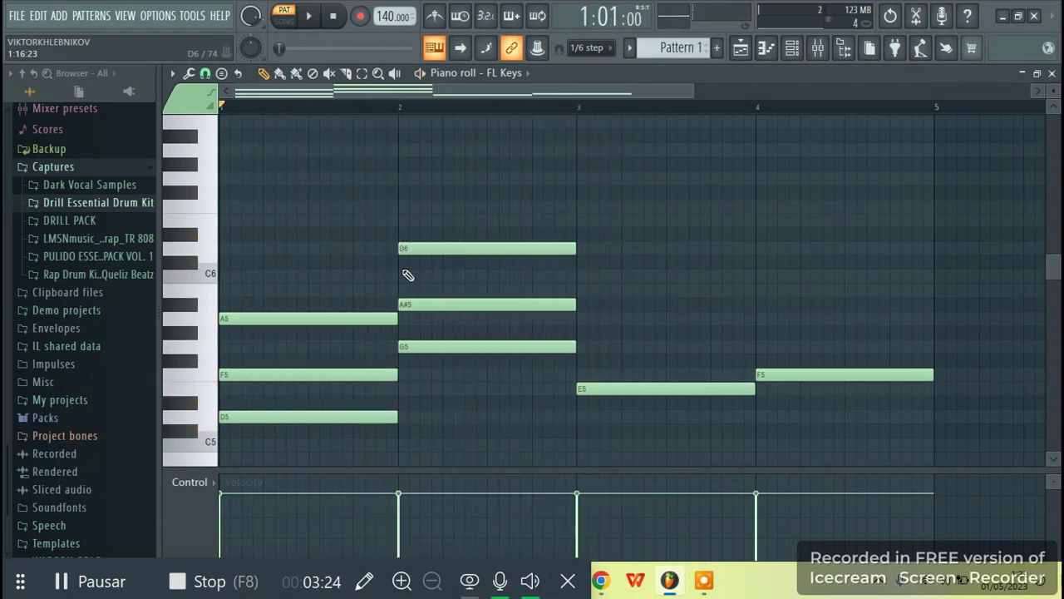
Add one-bar G5 and A#5 notes above the E5 note in bar 3 and play back the chords
click(586, 388)
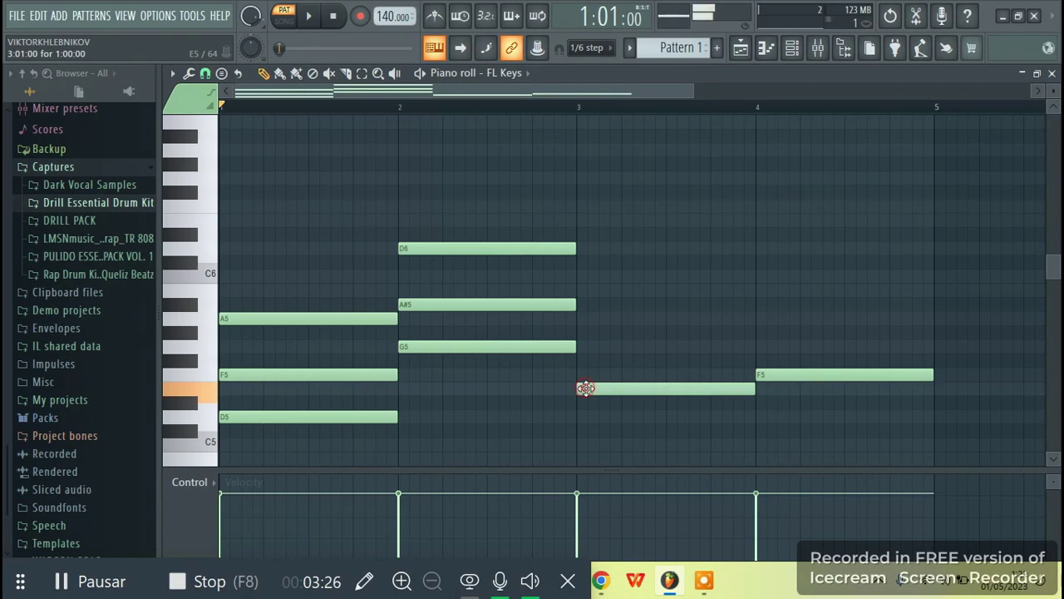
click(580, 347)
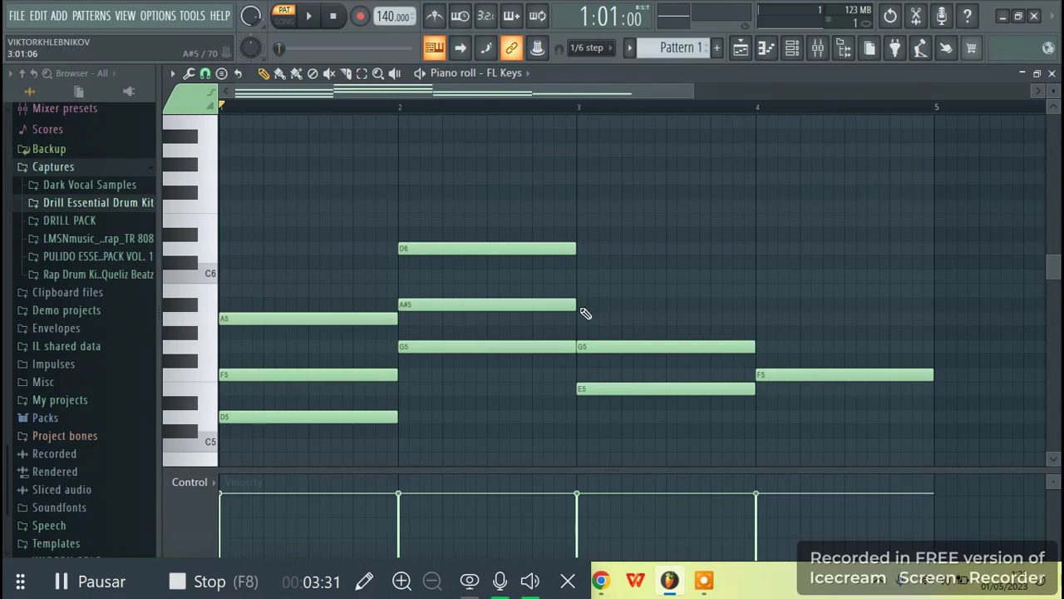
mouse_move(581, 307)
mouse_down()
mouse_move(573, 324)
mouse_move(576, 304)
mouse_up()
key(space)
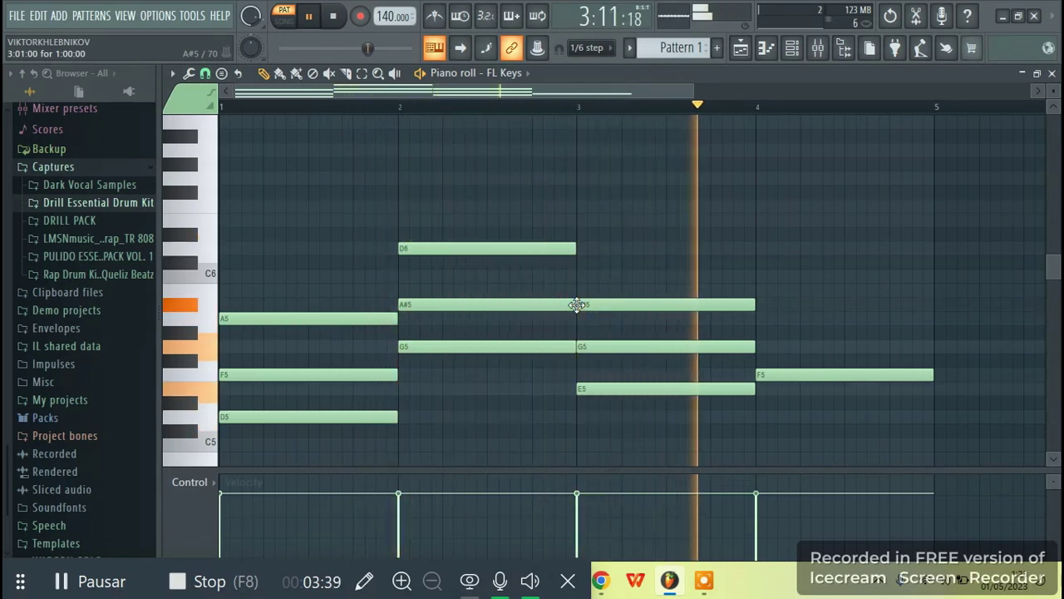
key(space)
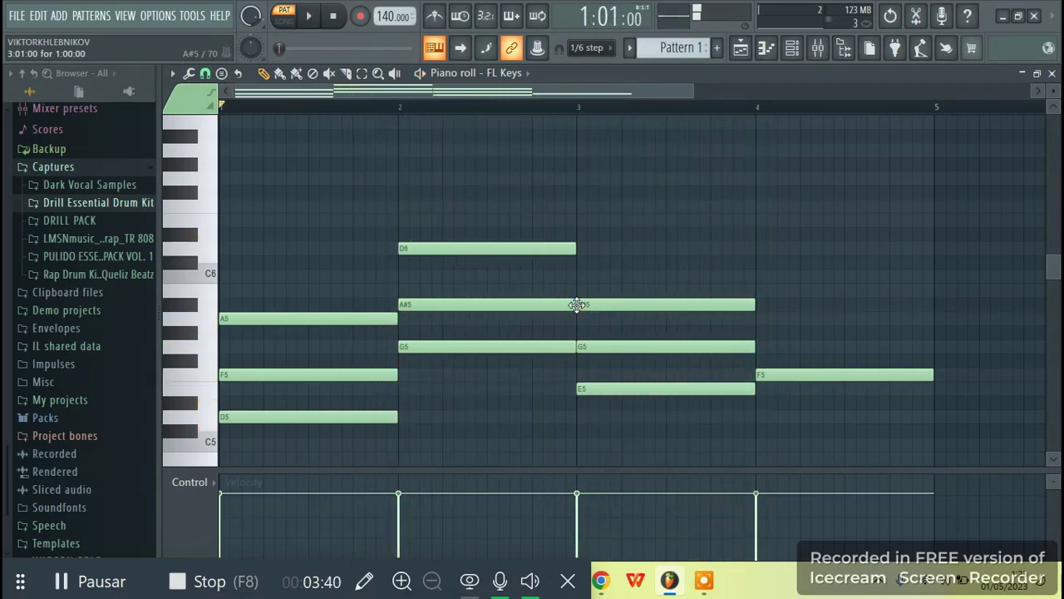
Complete the bar 4 chord with one-bar A5 and C6 notes above the F5 note
click(784, 375)
click(758, 320)
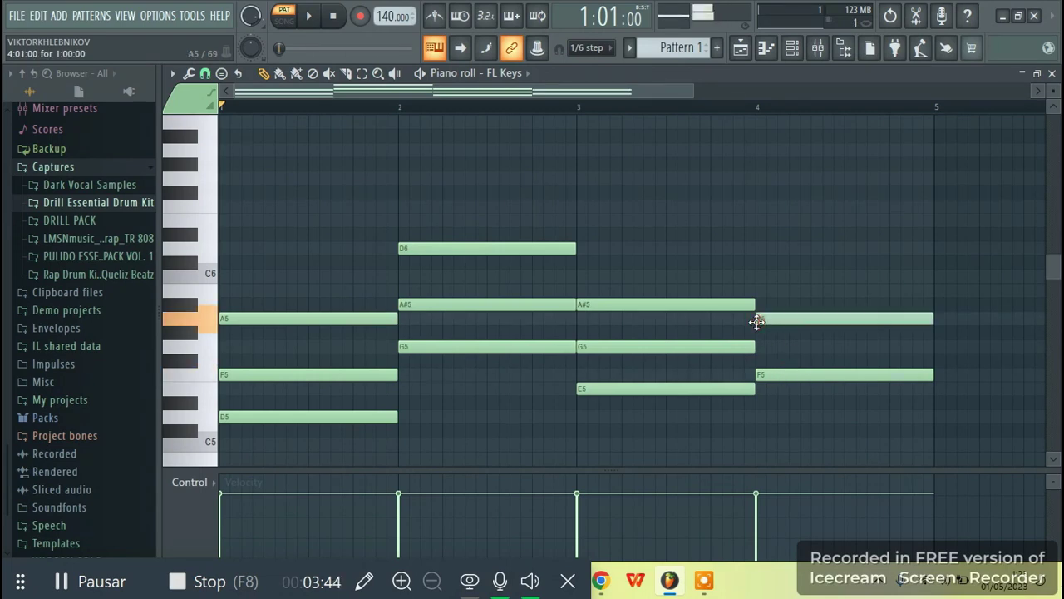
click(757, 278)
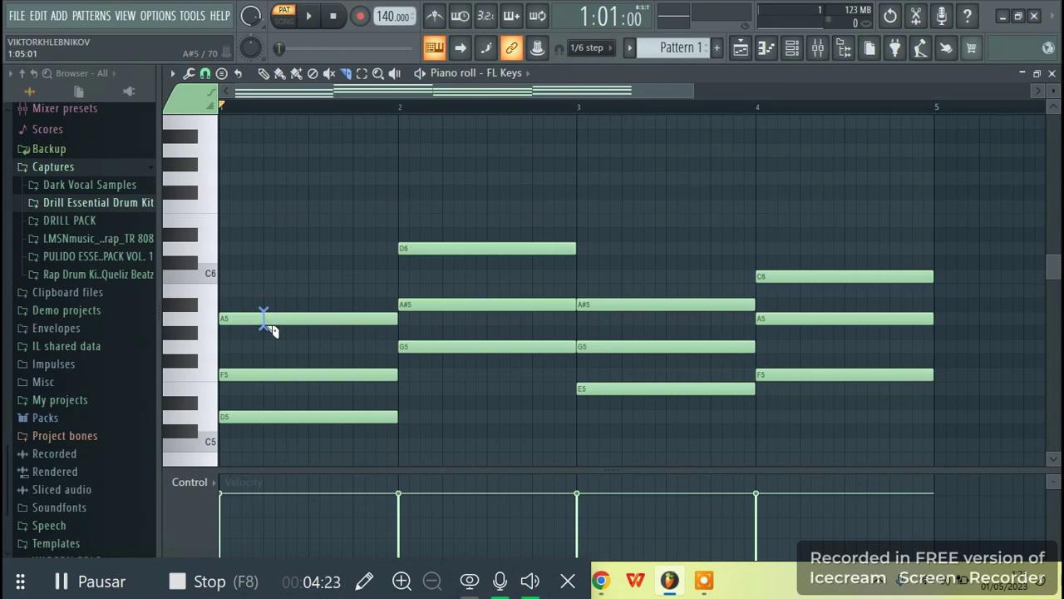
Slice the top note of each chord in bars 1 to 4 one beat after the bar starts, and play back the pattern
key(space)
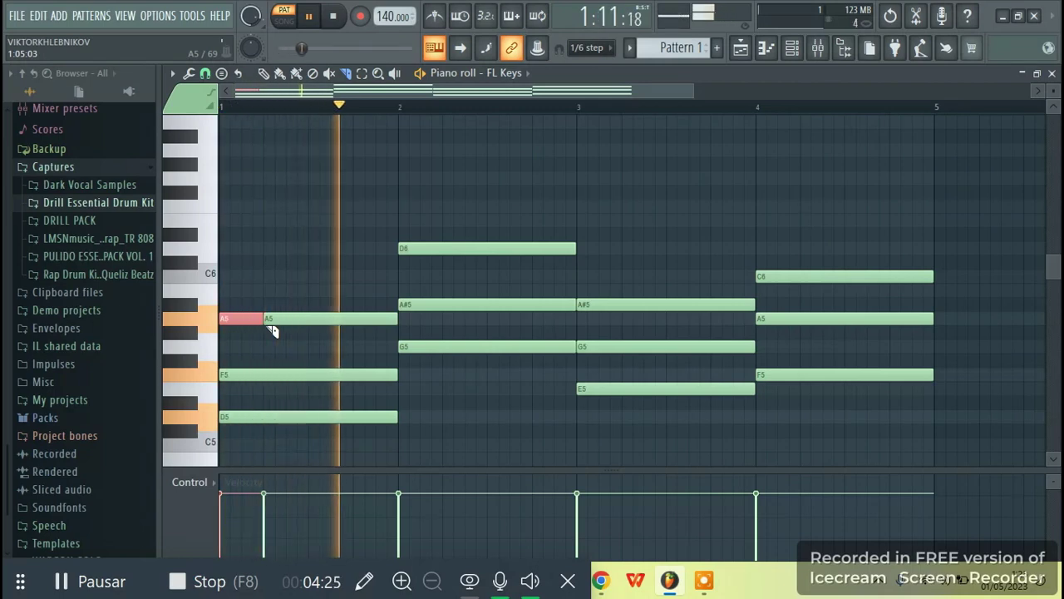
key(space)
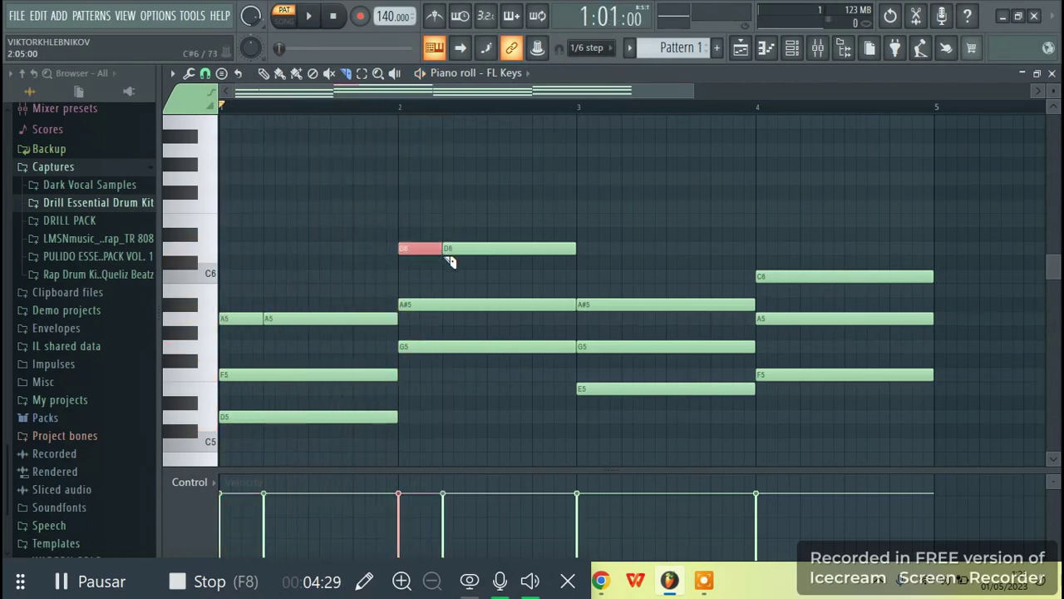
key(space)
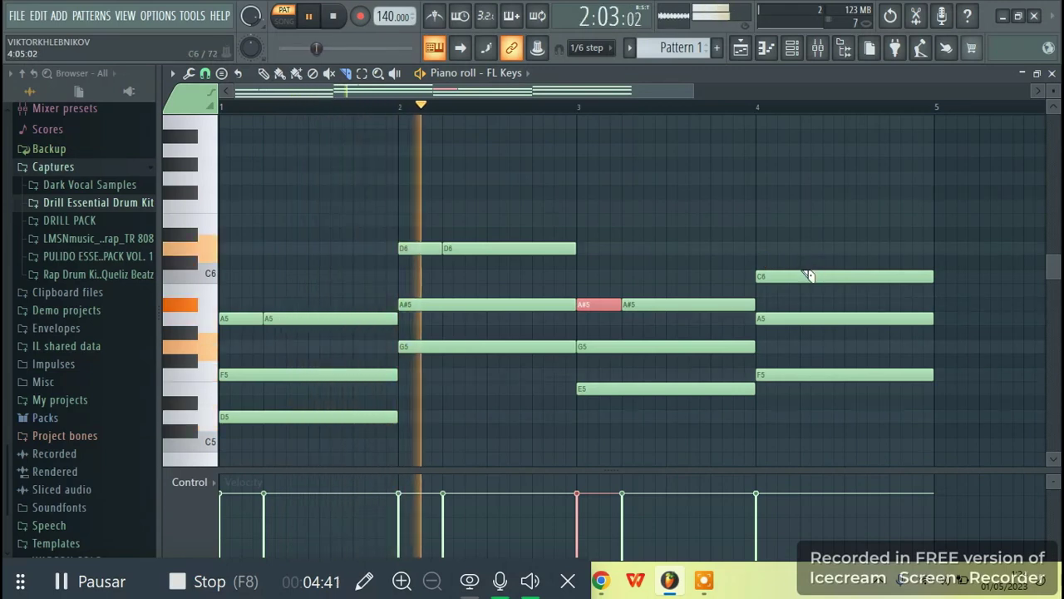
drag(803, 264, 803, 288)
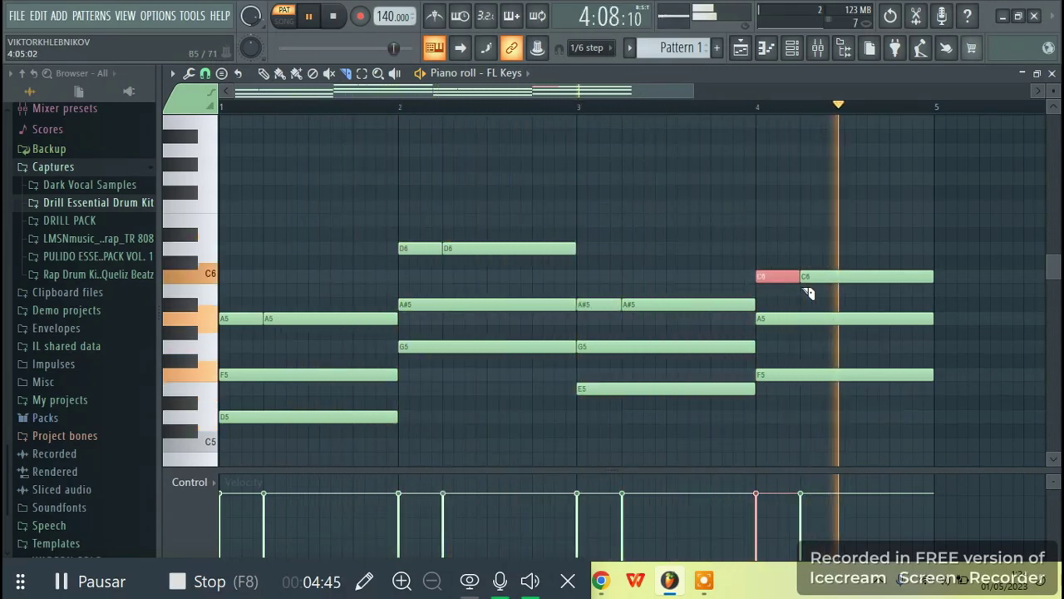
Slice the bar 4 C6, A5 and F5 notes again, and the bar 3 G5 note about 2.5 beats into its bar
key(space)
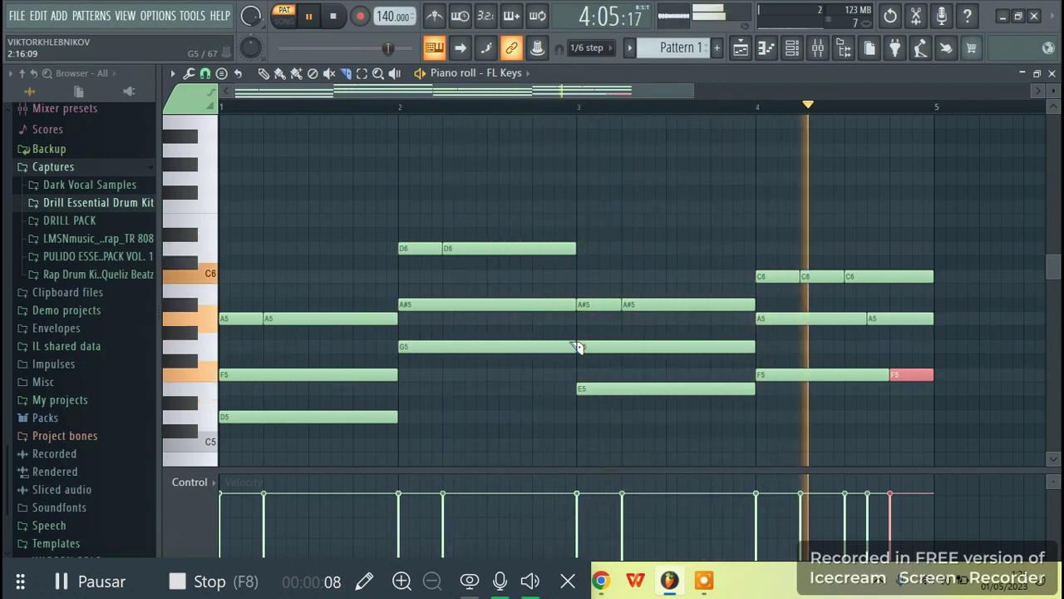
click(912, 312)
drag(912, 312, 914, 335)
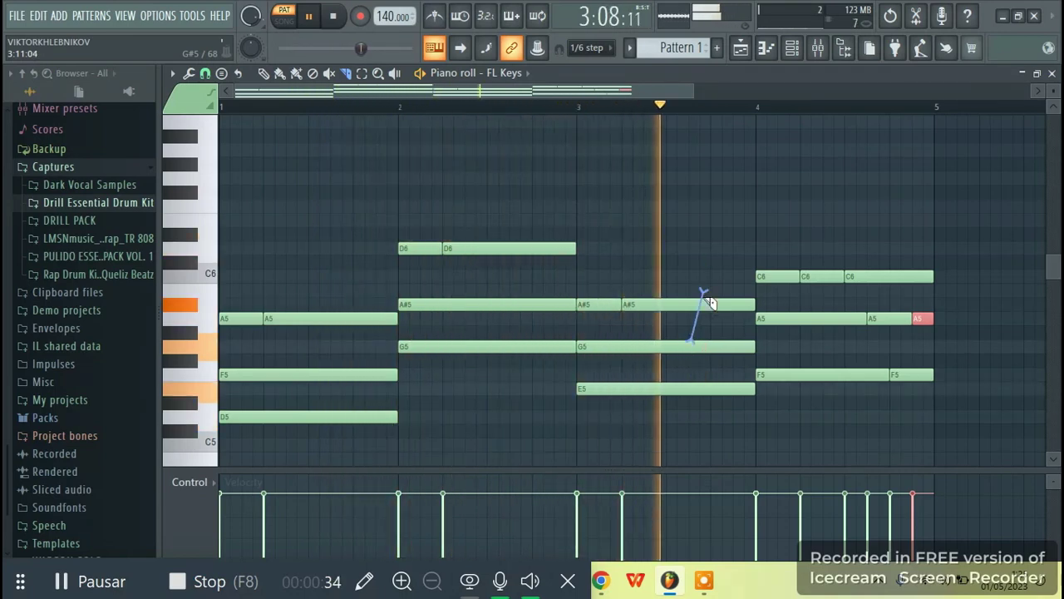
click(688, 345)
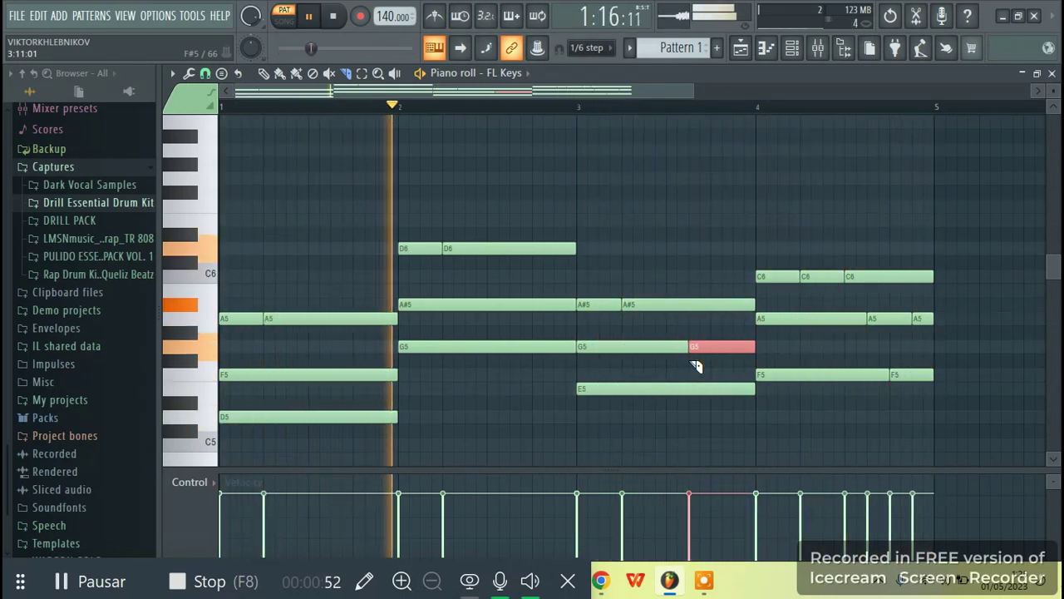
Replace the 808 Snare channel with the FLEX synth, move its window fully into view and stop playback
click(794, 50)
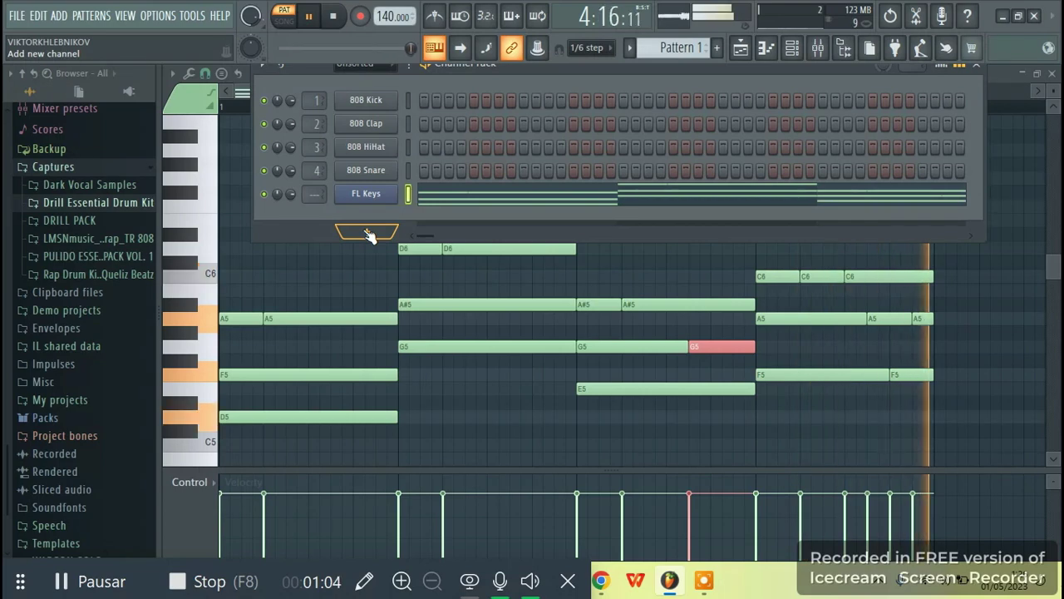
right_click(366, 171)
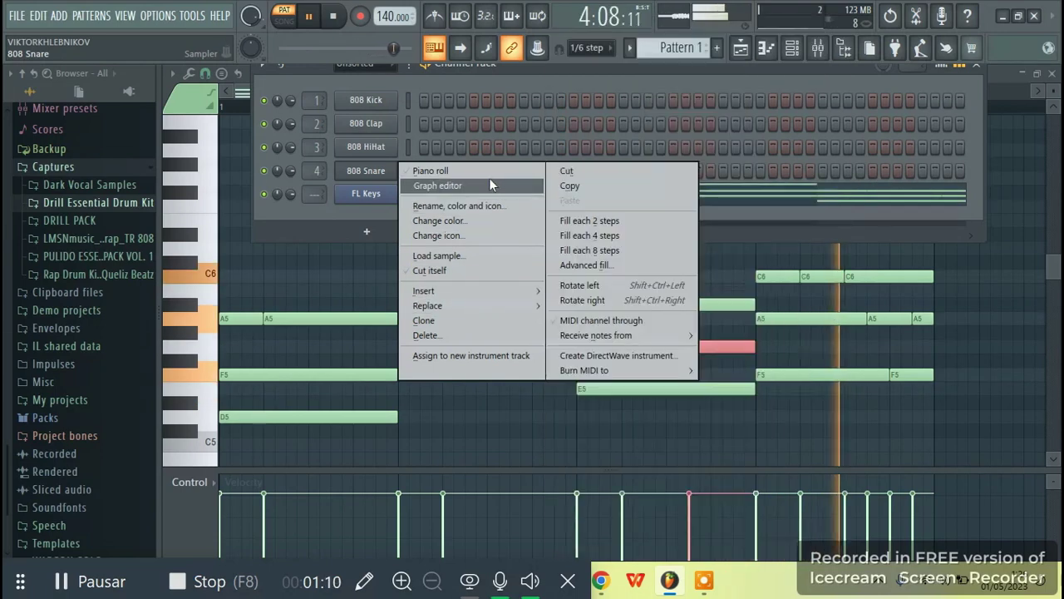
mouse_move(490, 306)
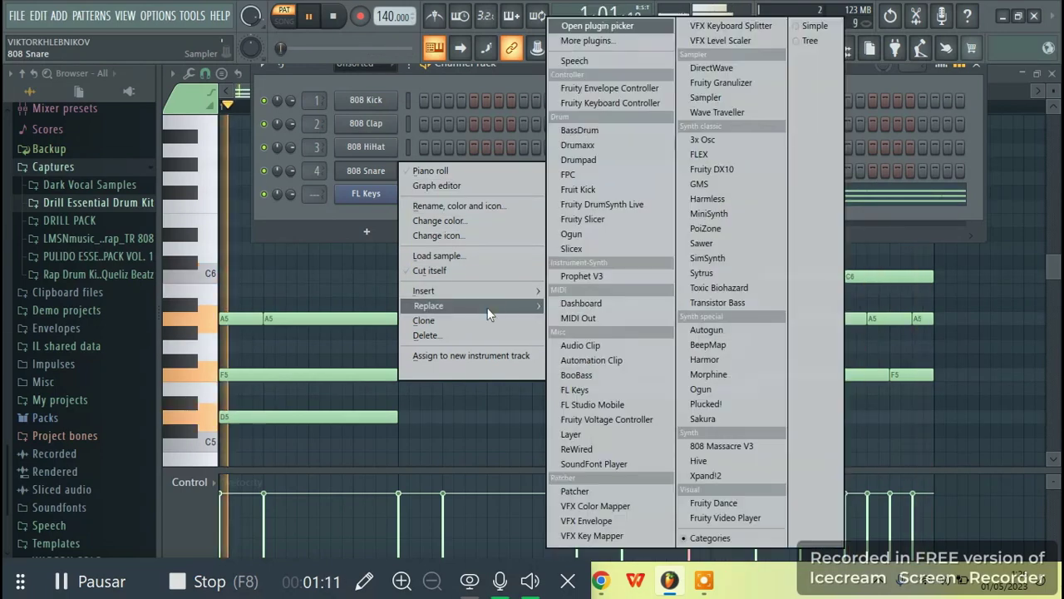
click(593, 25)
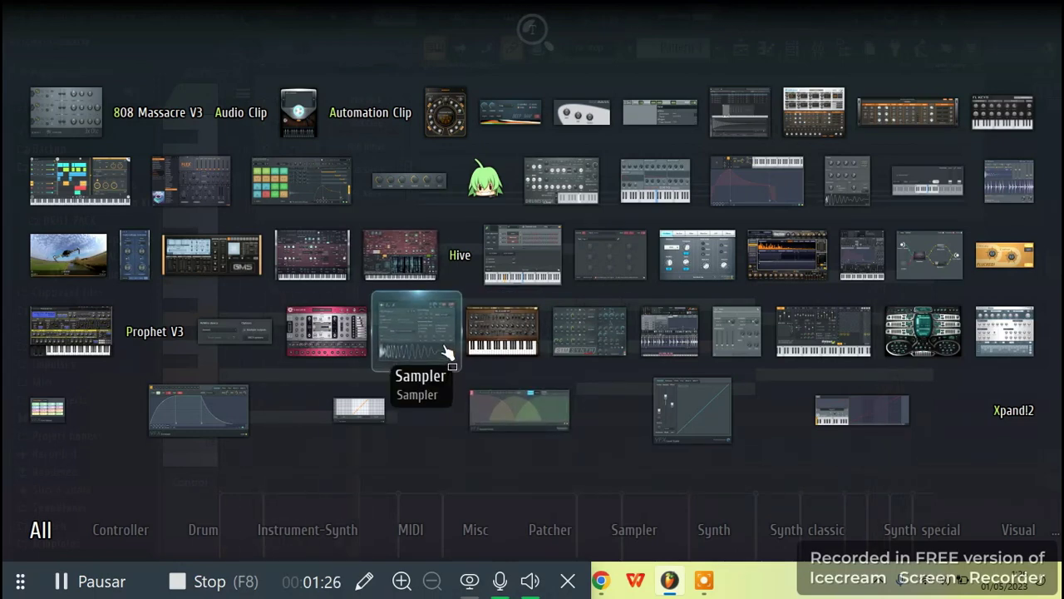
click(191, 189)
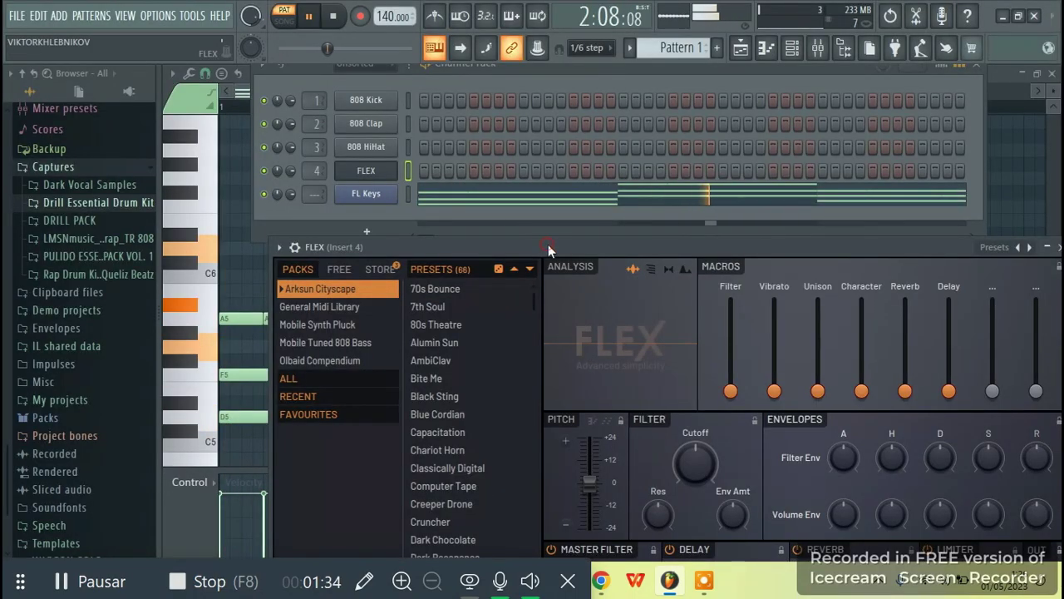
drag(548, 244, 448, 65)
key(space)
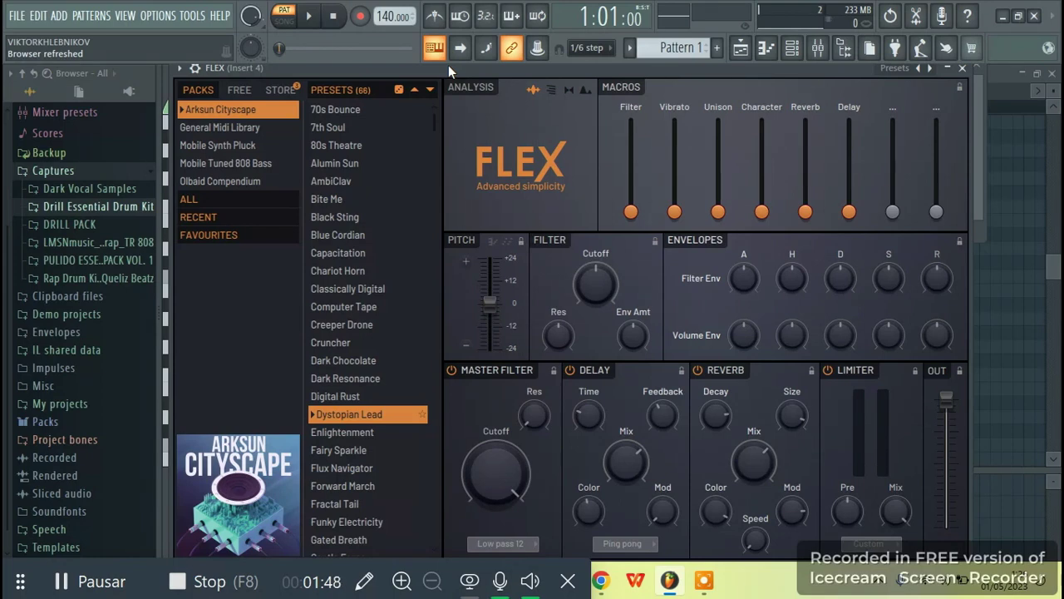
Audition FLEX's Dystopian Lead preset with a few notes, load the Digital Rust preset instead and close the synth
key(n)
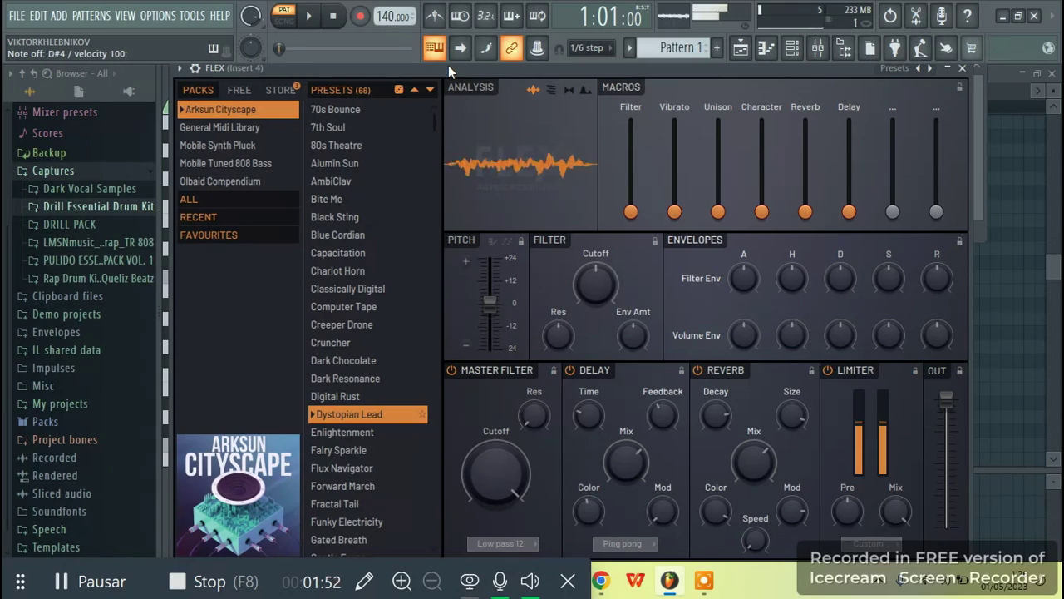
key(s)
key(r)
key(t)
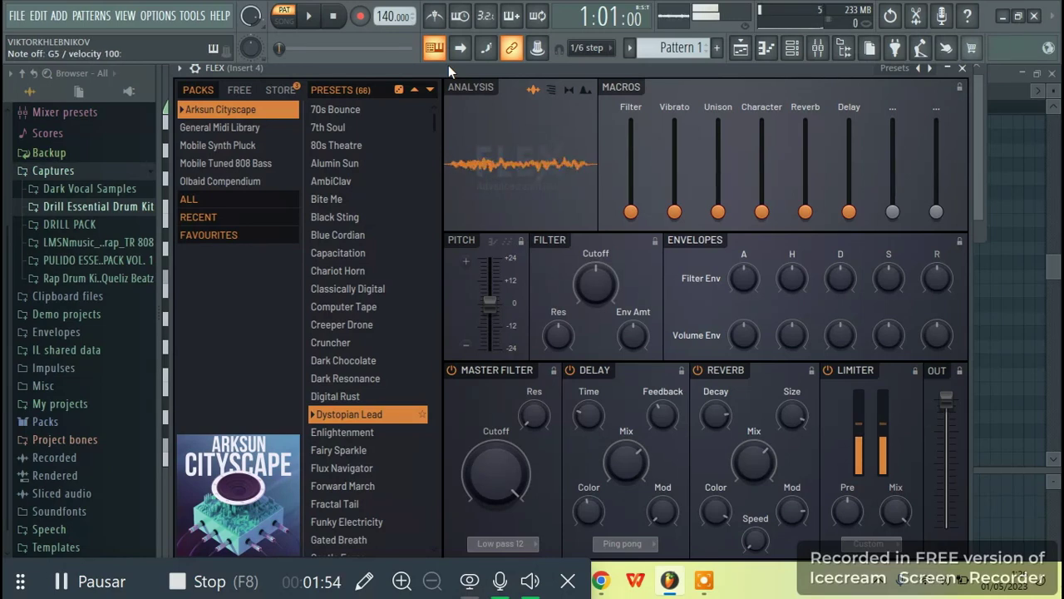
key(y)
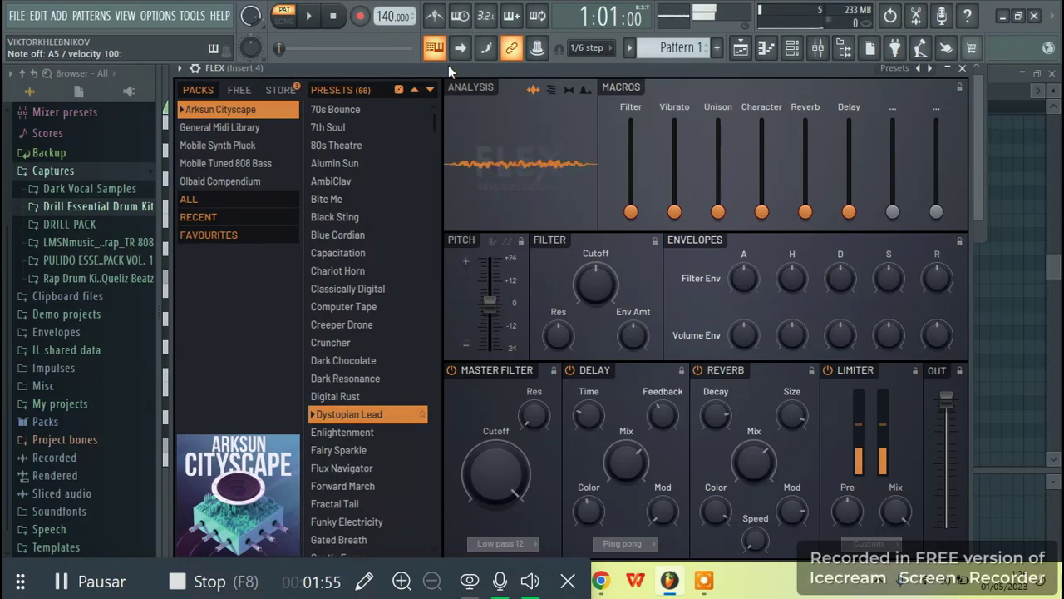
click(346, 396)
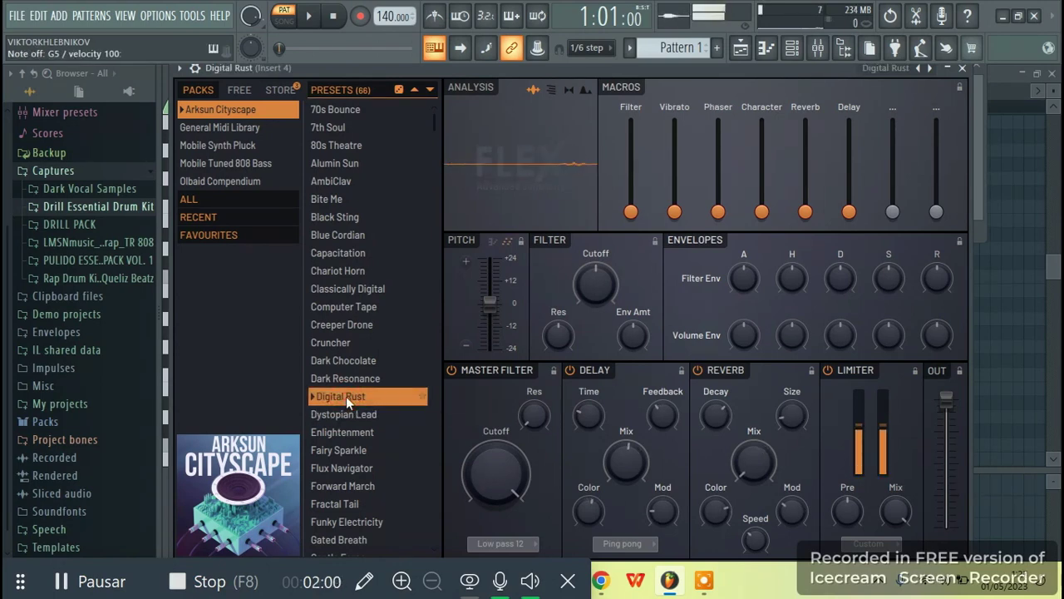
click(964, 70)
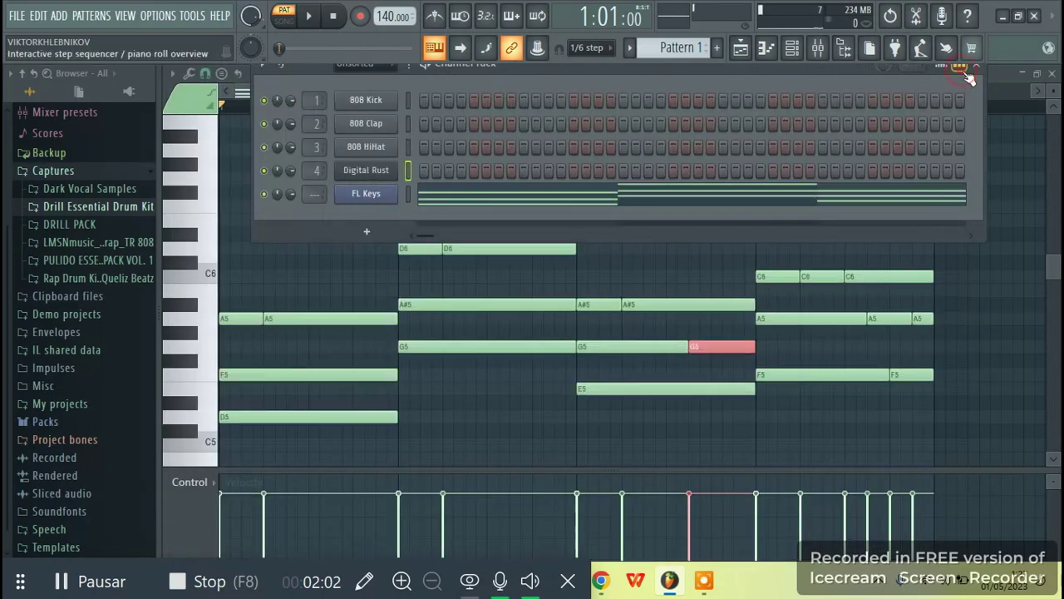
Open the Digital Rust channel's piano roll, place a one-beat D5 note at the start of bar 1 and play it back
right_click(367, 177)
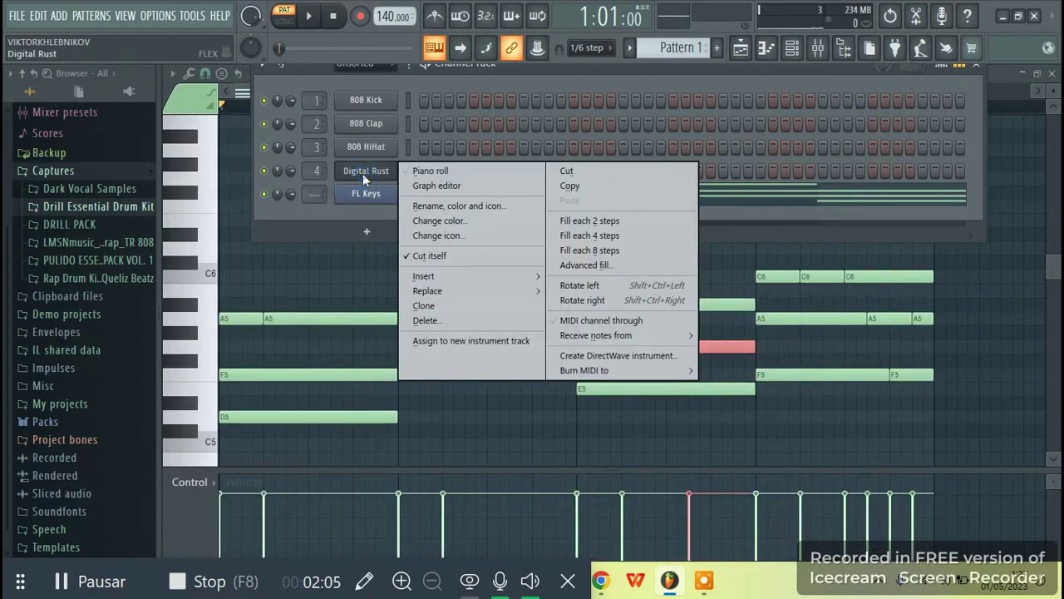
click(420, 171)
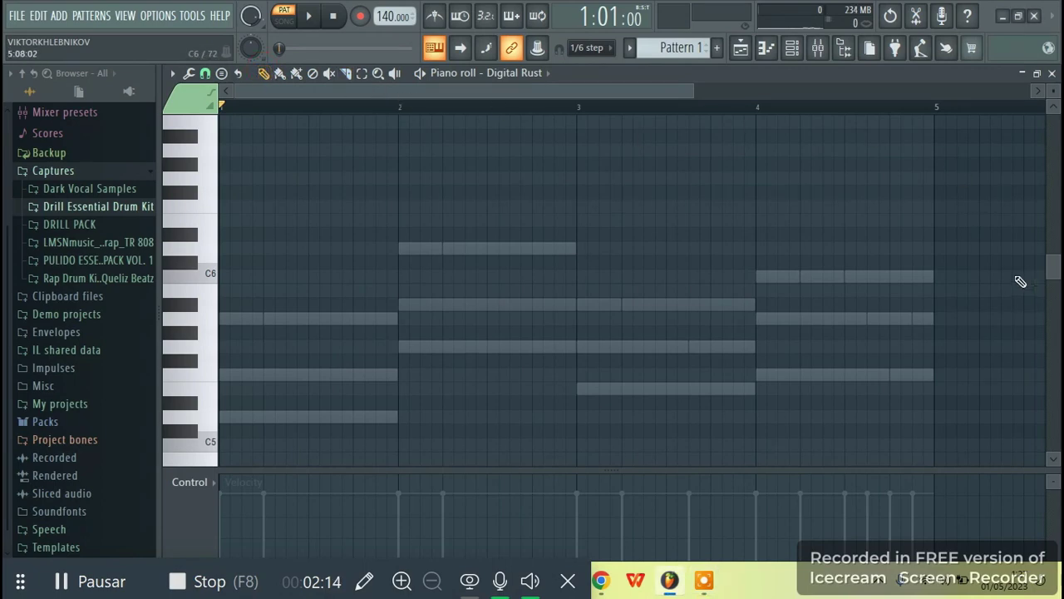
drag(1056, 273, 1058, 286)
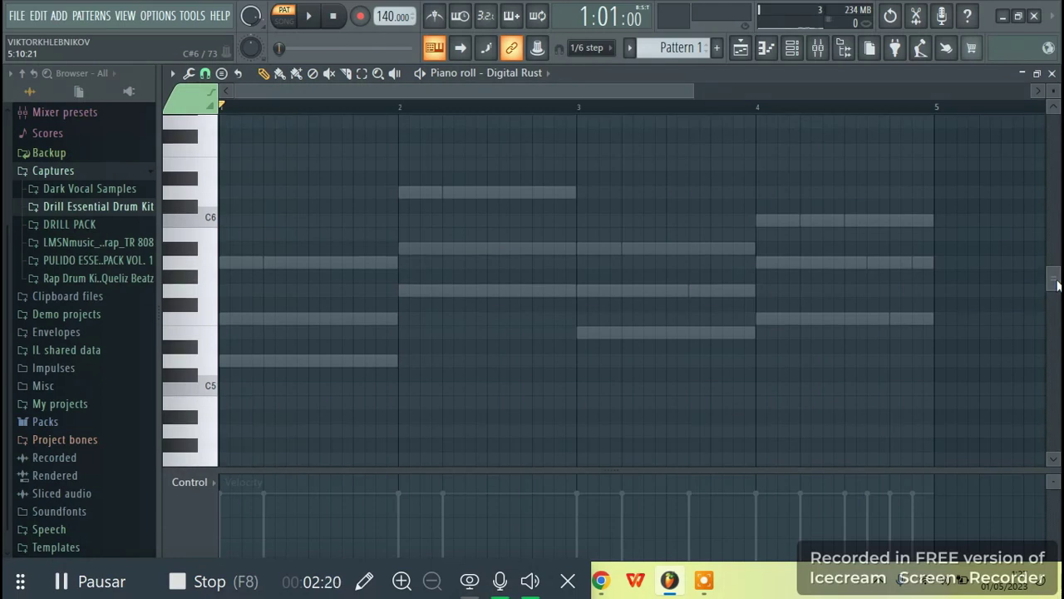
click(222, 263)
drag(246, 263, 239, 264)
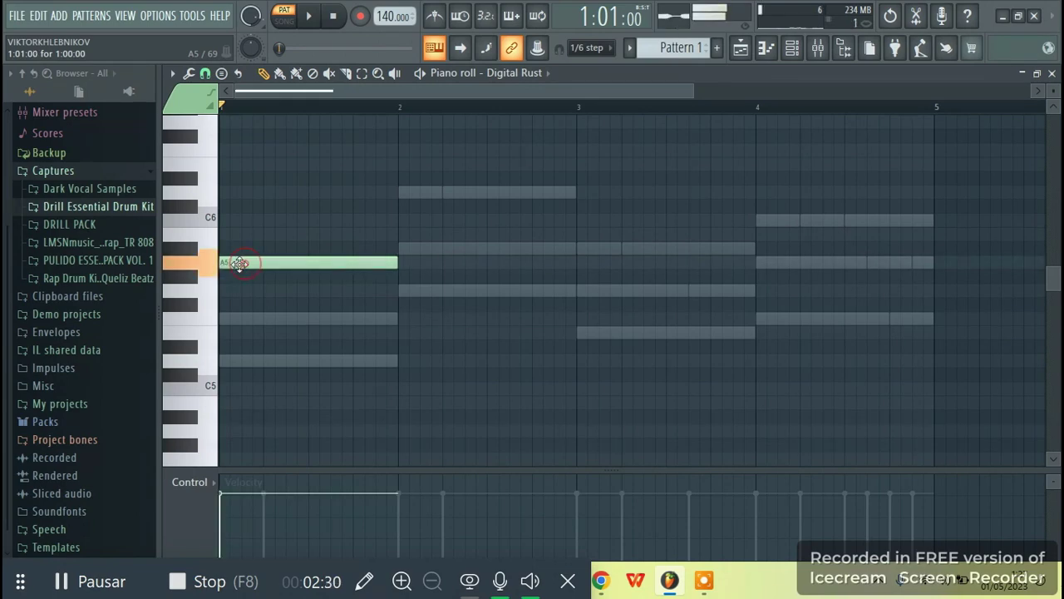
drag(396, 264, 240, 378)
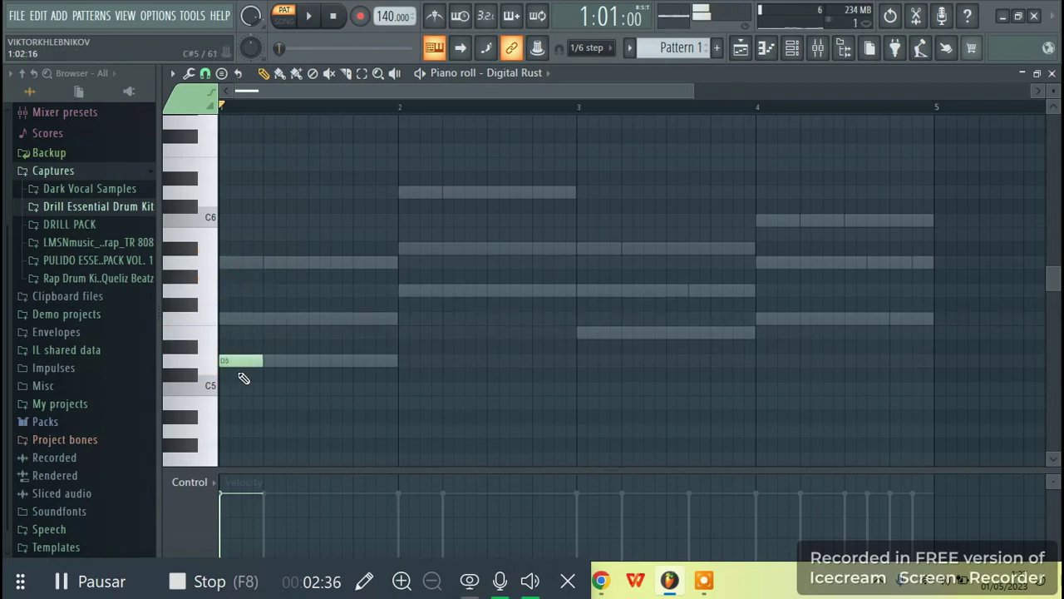
key(space)
key(space)
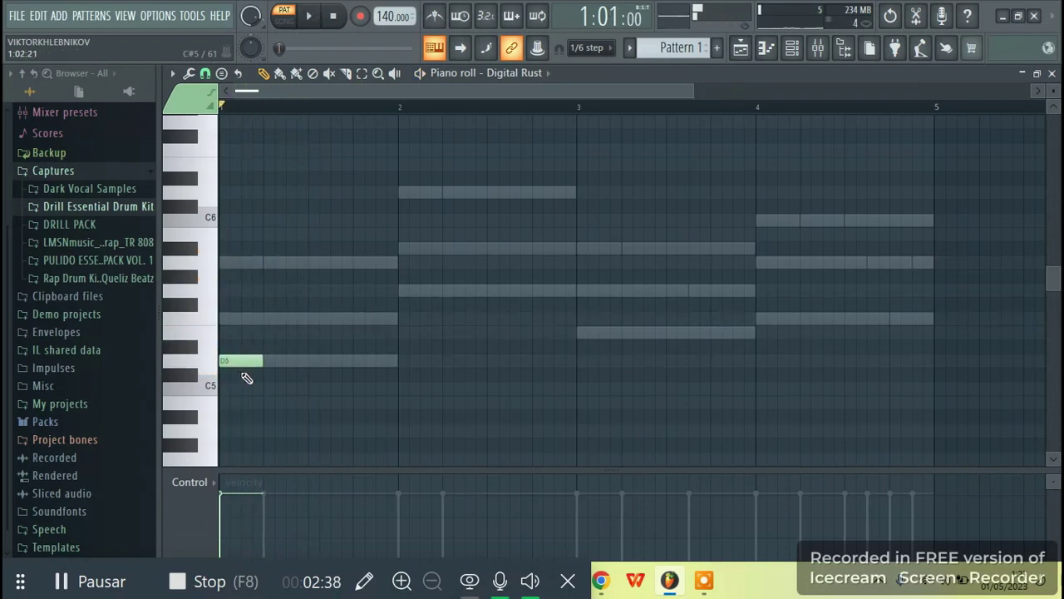
Try a D#5 note in bar 1 and delete it, lengthen the D5 note to two beats and play it back
drag(267, 348, 307, 350)
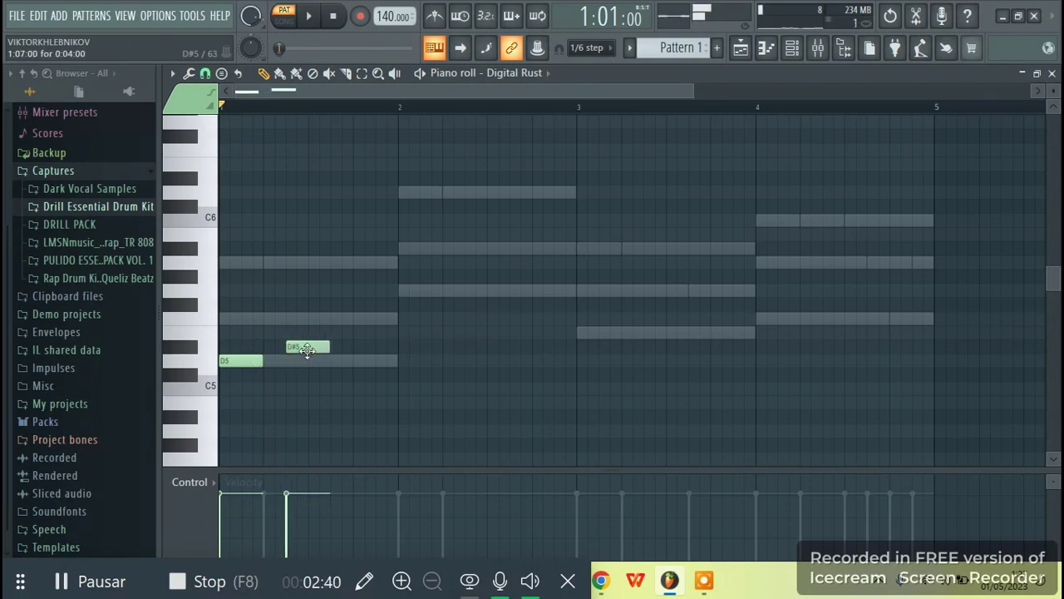
right_click(310, 348)
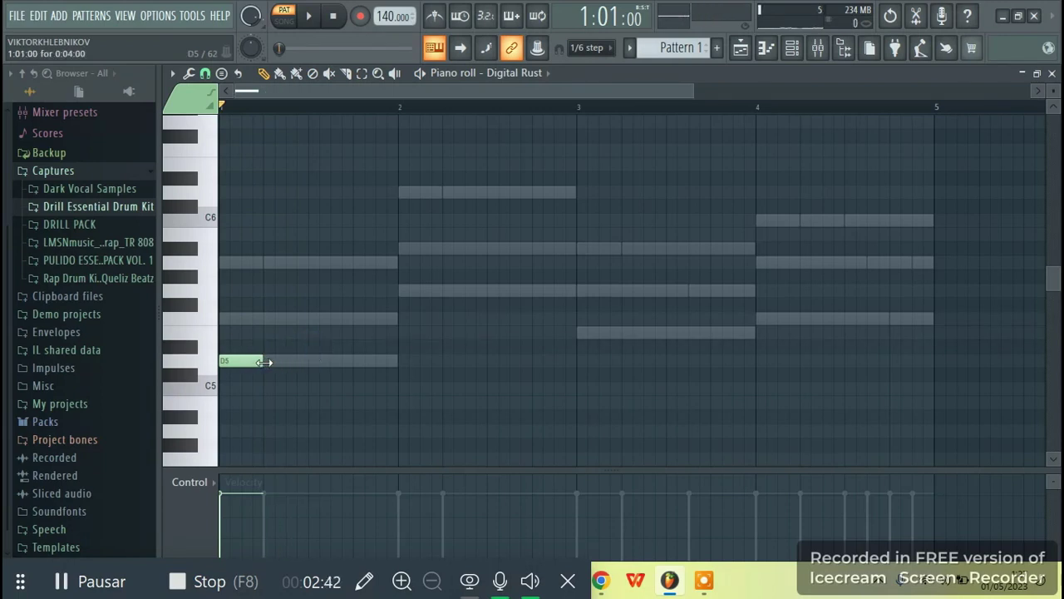
key(space)
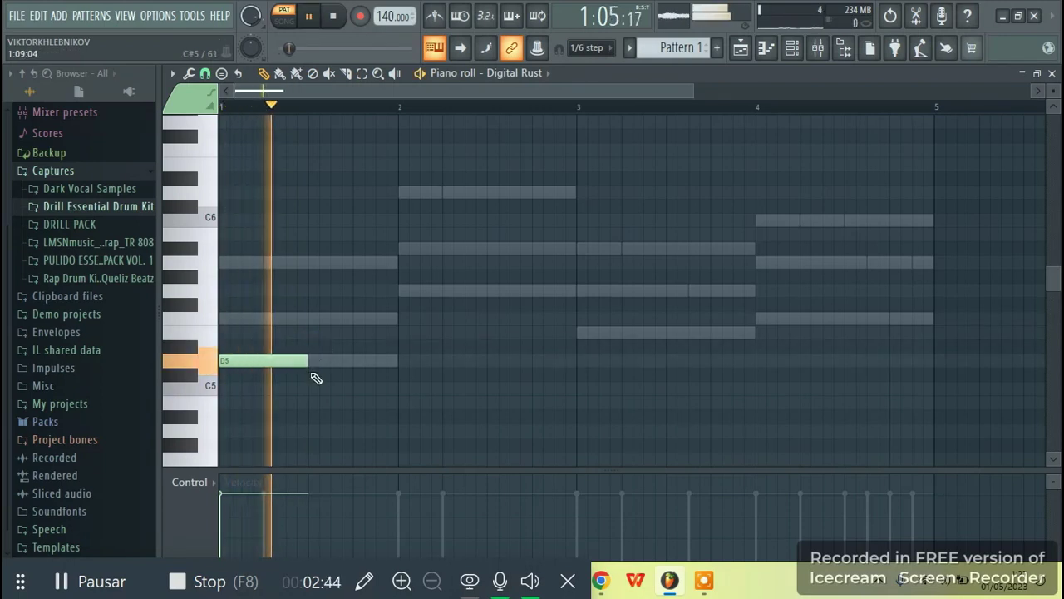
key(space)
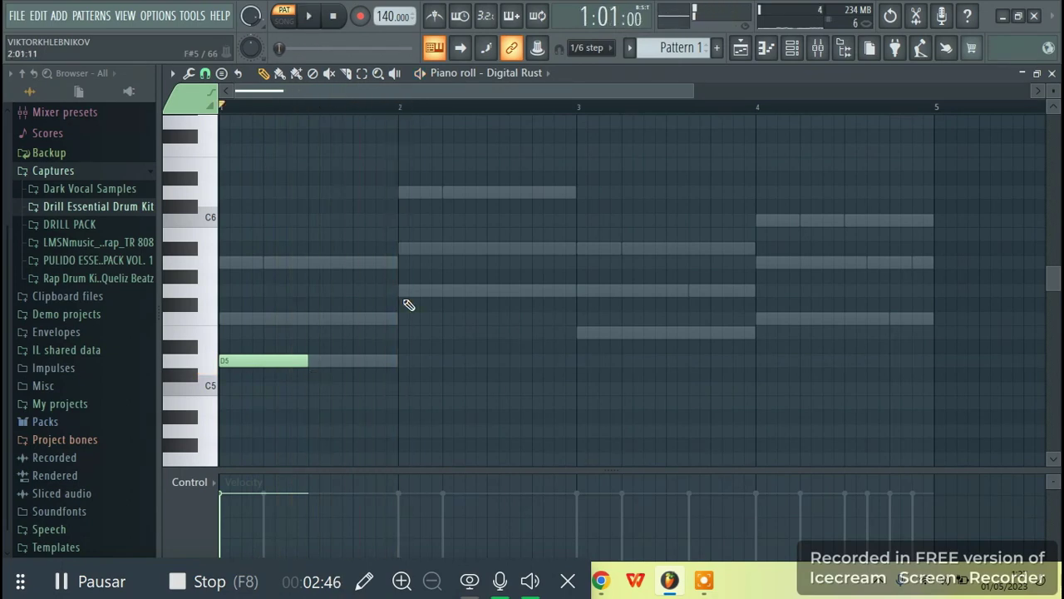
Add two-beat G5, A#5 and A5 notes at the starts of bars 2, 3 and 4 and play the melody
click(400, 290)
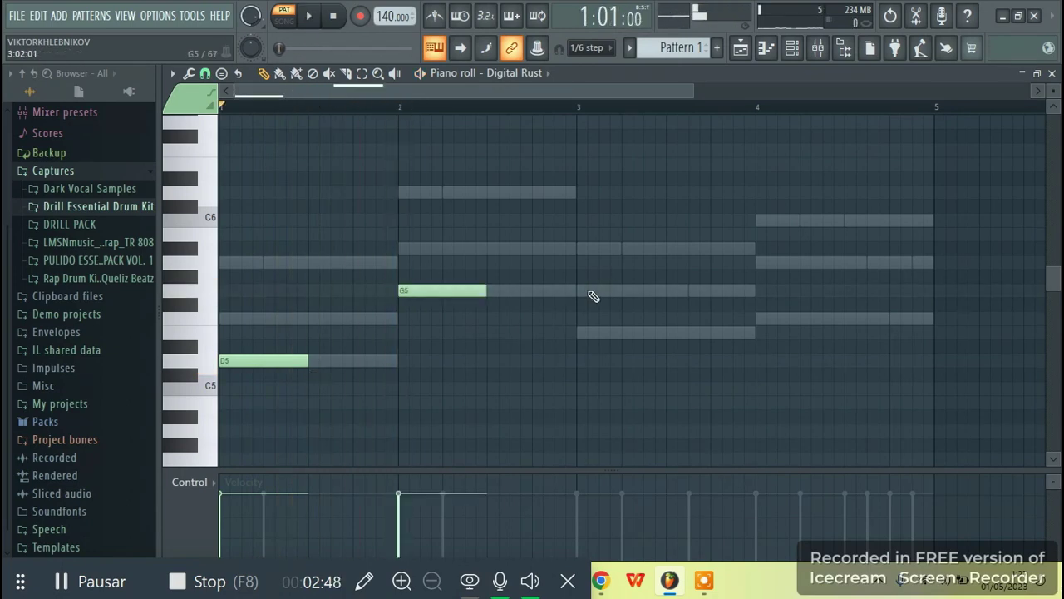
click(578, 248)
mouse_move(578, 250)
mouse_down()
mouse_move(578, 338)
mouse_move(577, 218)
mouse_move(577, 266)
mouse_move(582, 252)
mouse_up()
drag(760, 262, 756, 292)
key(space)
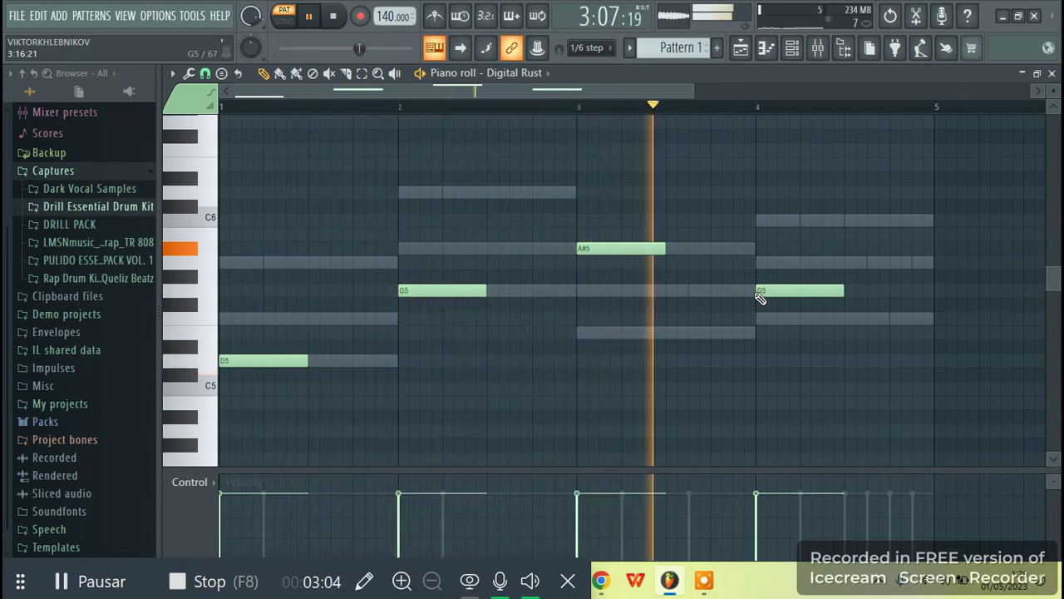
key(space)
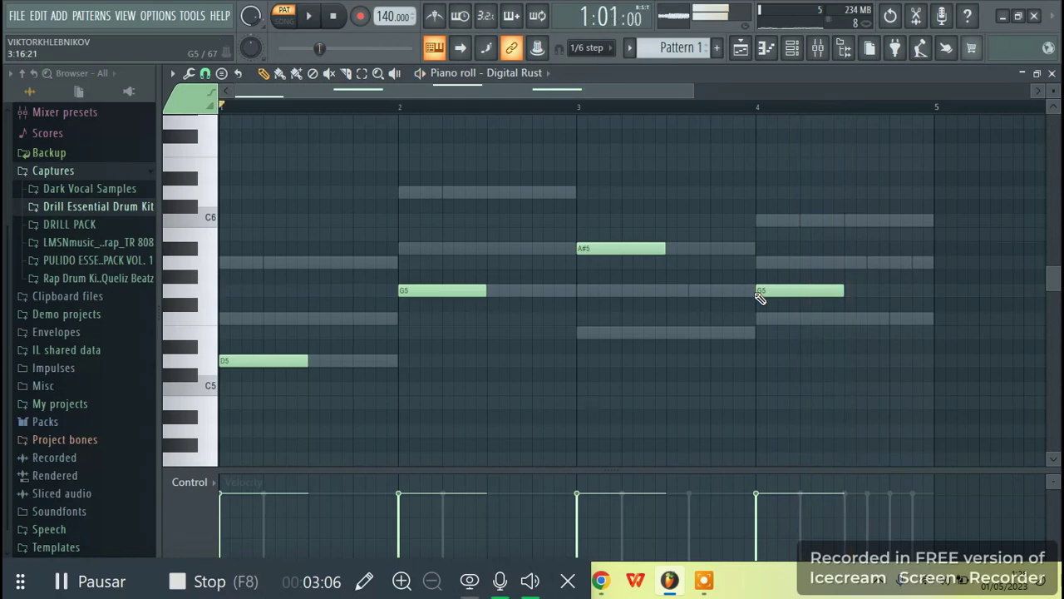
drag(760, 297, 764, 261)
key(space)
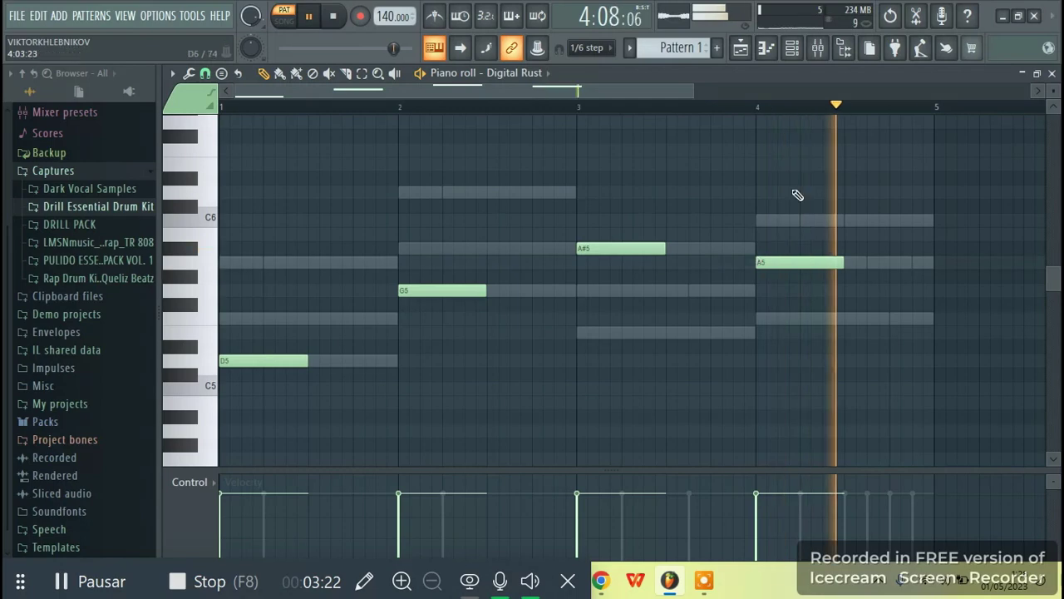
Adjust the Digital Rust channel's volume in the channel rack during playback
click(794, 50)
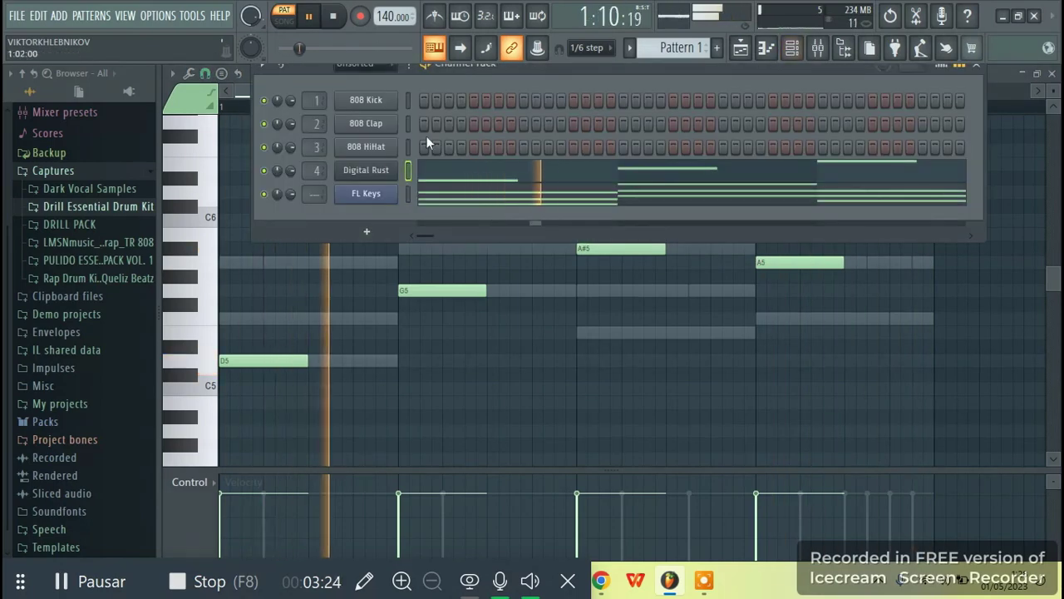
mouse_move(292, 170)
mouse_down()
mouse_move(293, 192)
mouse_move(294, 169)
mouse_up()
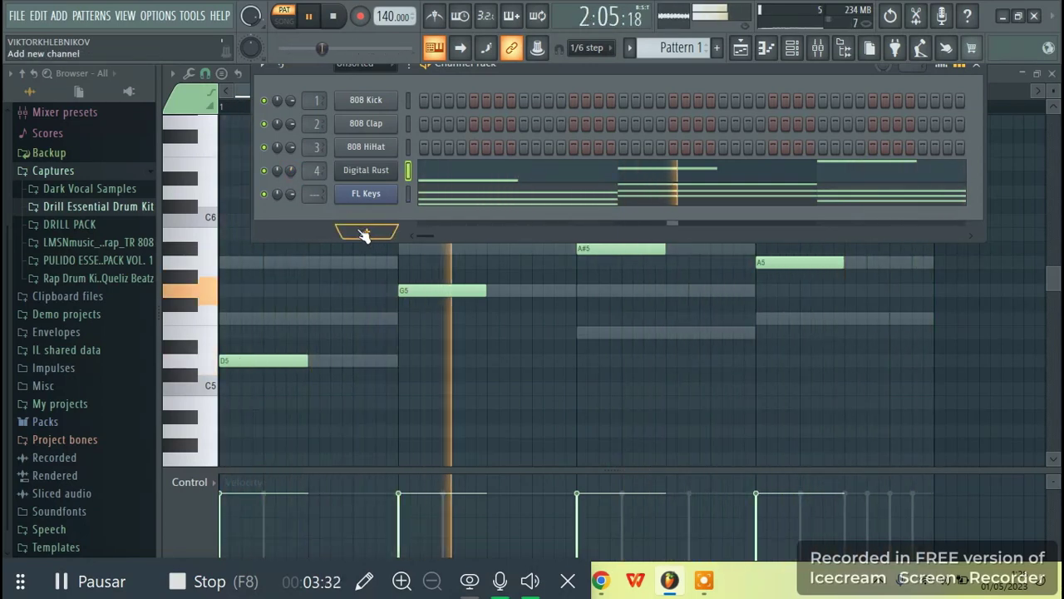
click(367, 231)
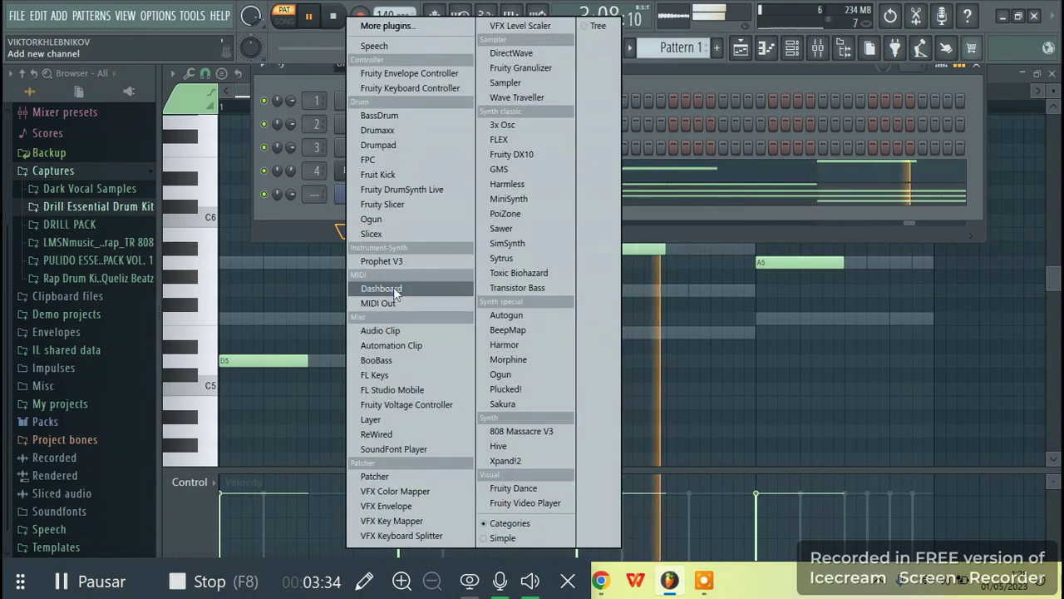
click(291, 217)
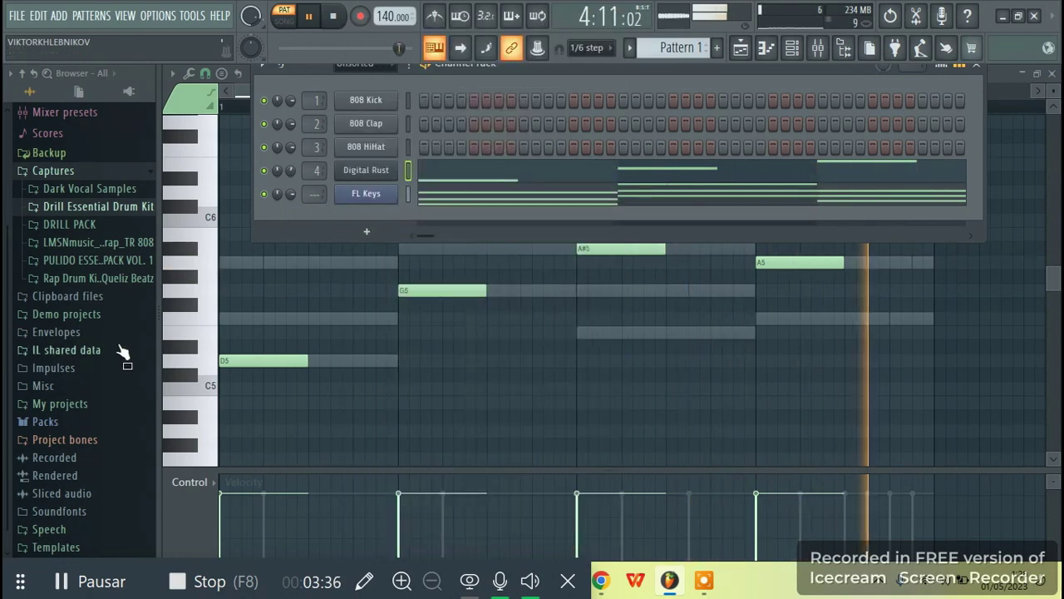
Replace the 808 HiHat channel with a FLEX instrument chosen from the plugin picker
right_click(351, 146)
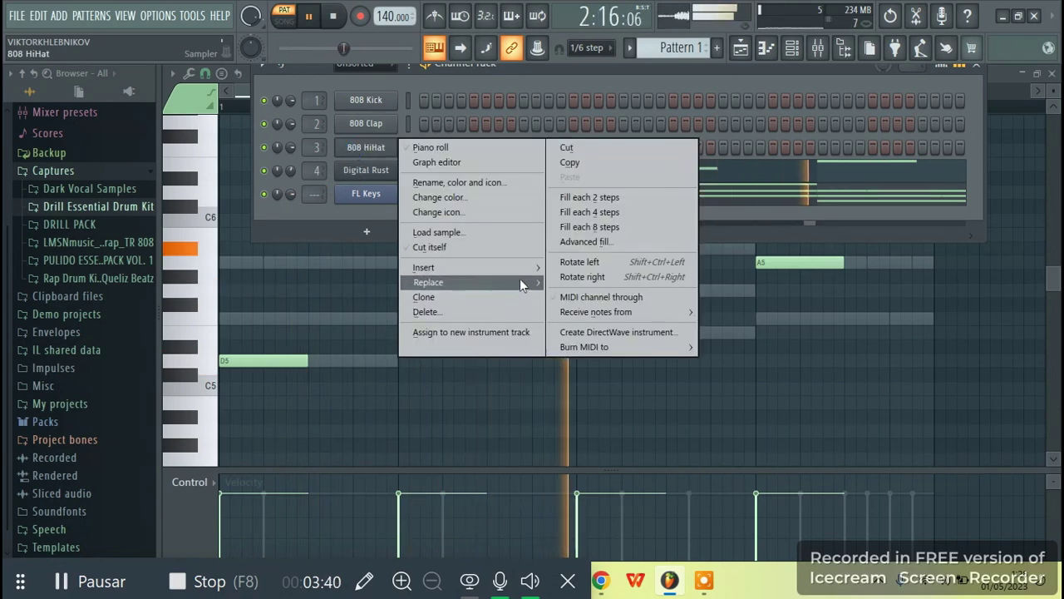
mouse_move(519, 278)
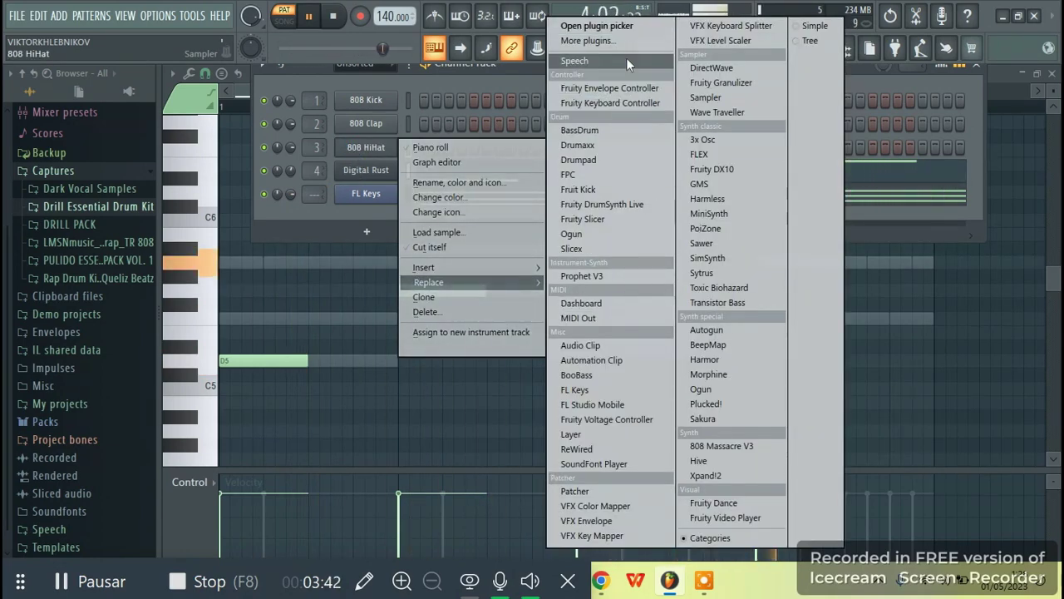
click(617, 27)
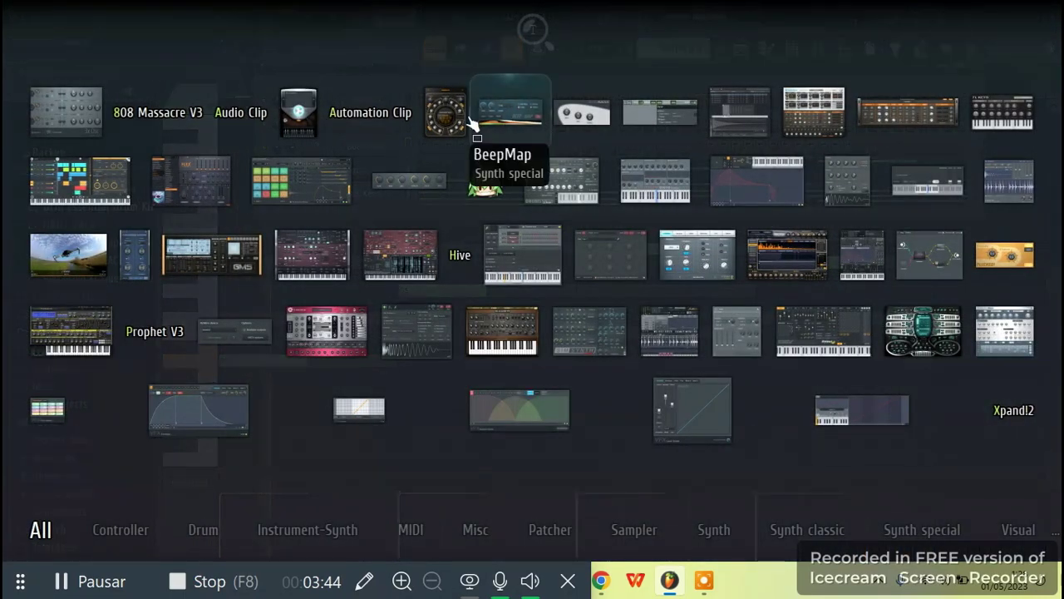
click(198, 177)
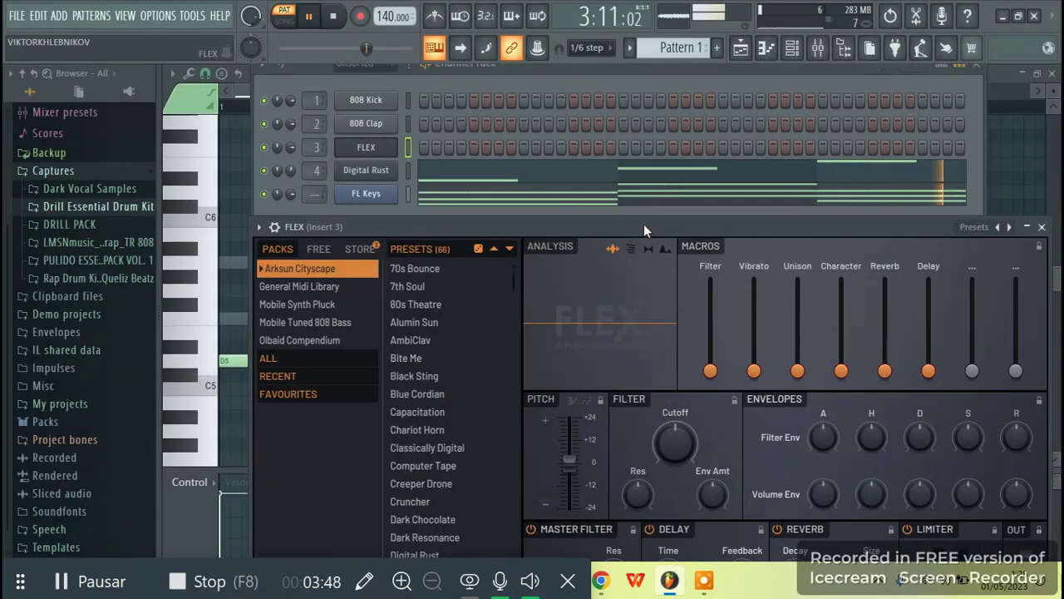
drag(645, 223, 587, 108)
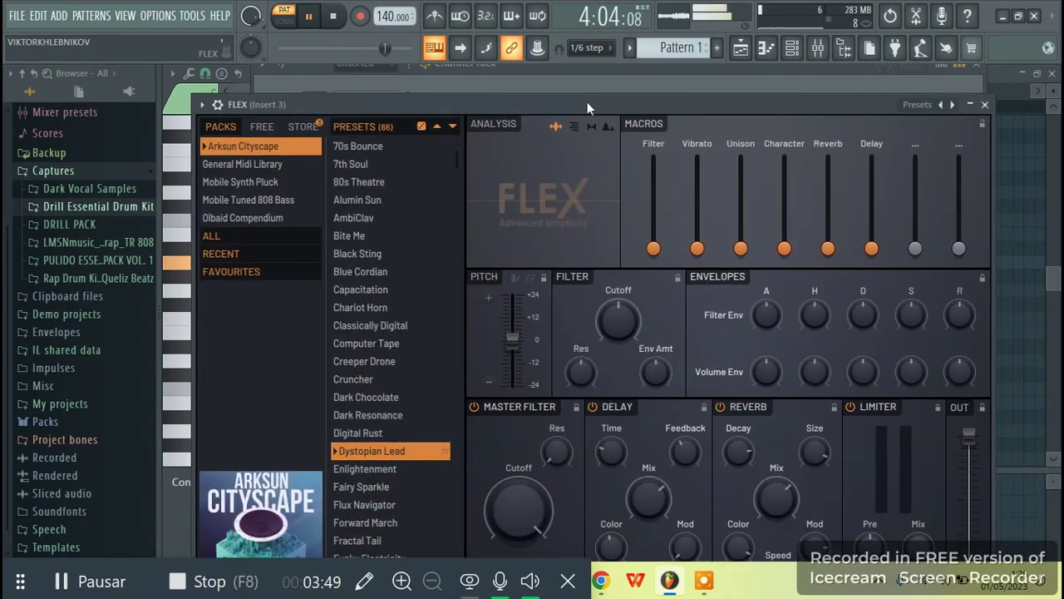
Audition FLEX presets such as AmbiClav, Bite Me, Chariot Horn and Fairy Sparkle, and load Flux Navigator from the Arksun Cityscape pack
click(353, 221)
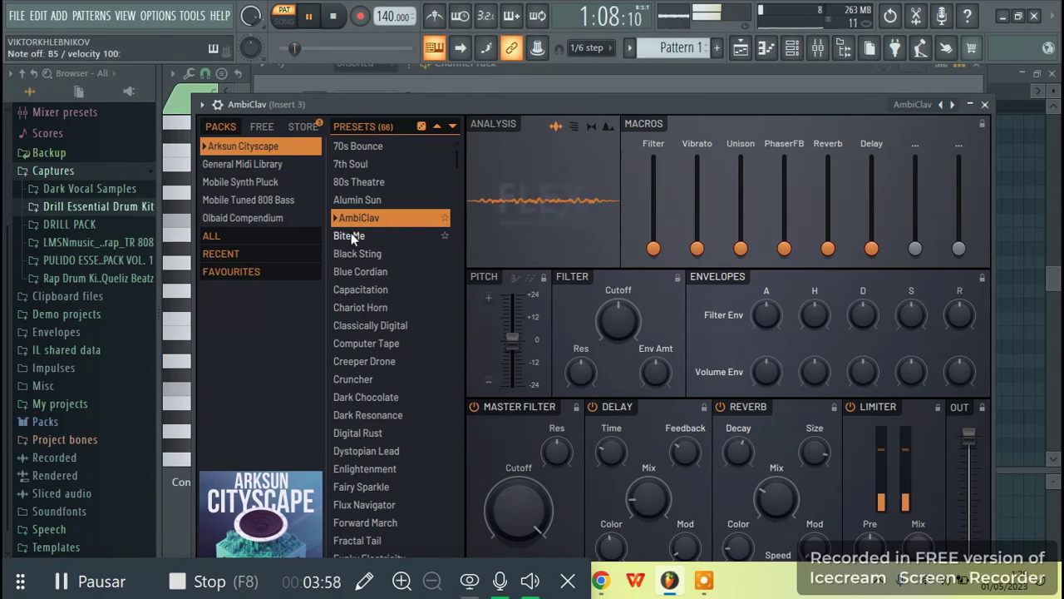
click(351, 236)
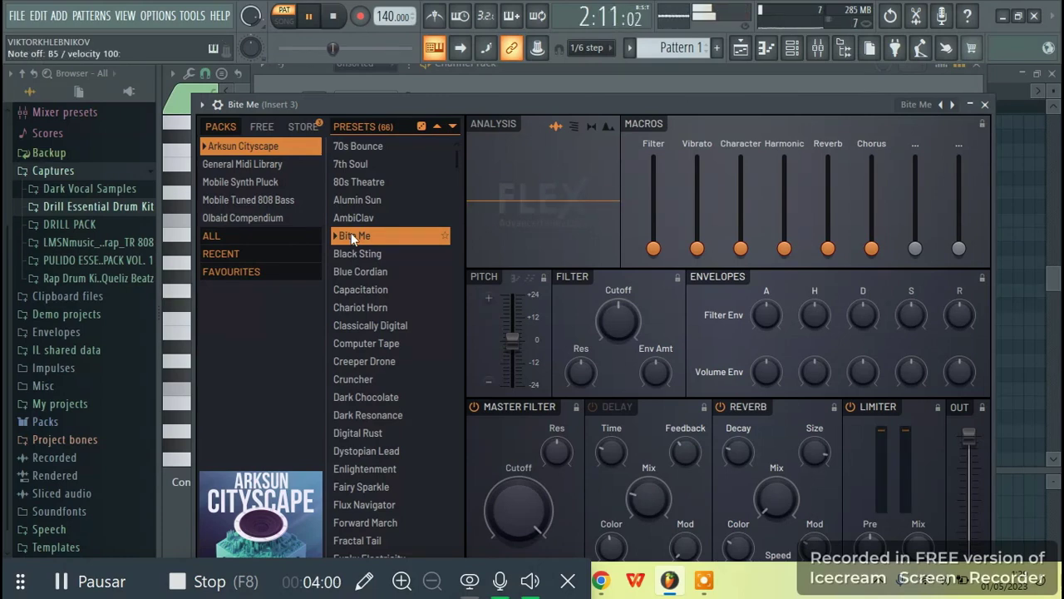
click(352, 308)
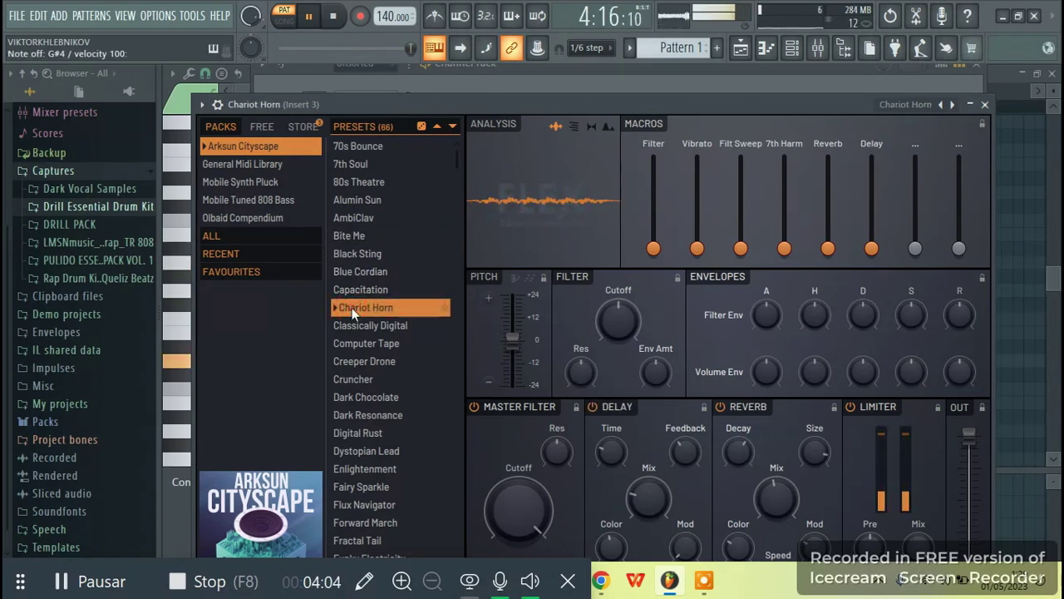
click(355, 434)
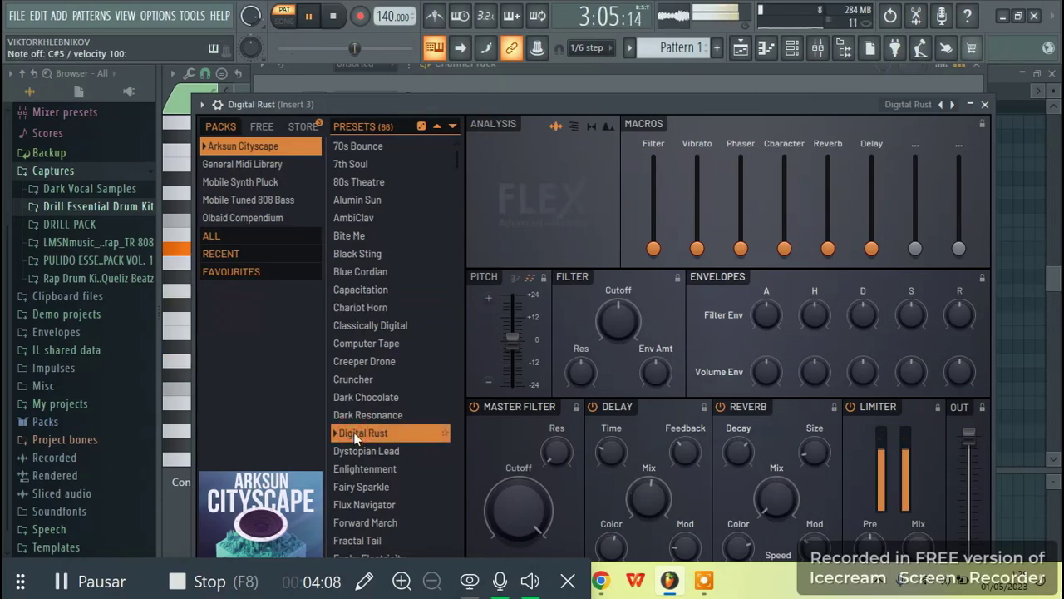
click(355, 486)
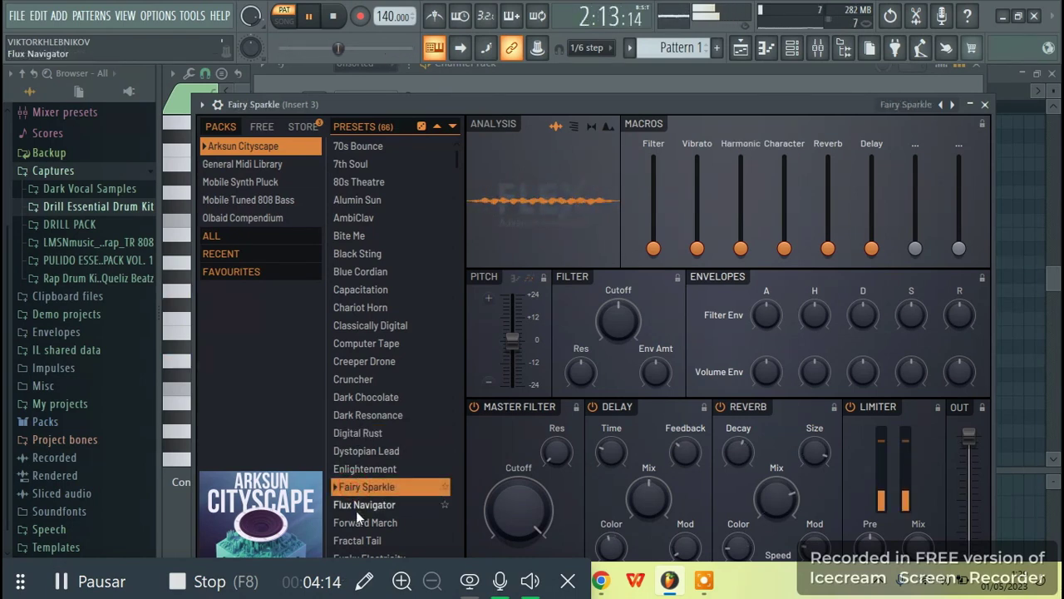
click(357, 505)
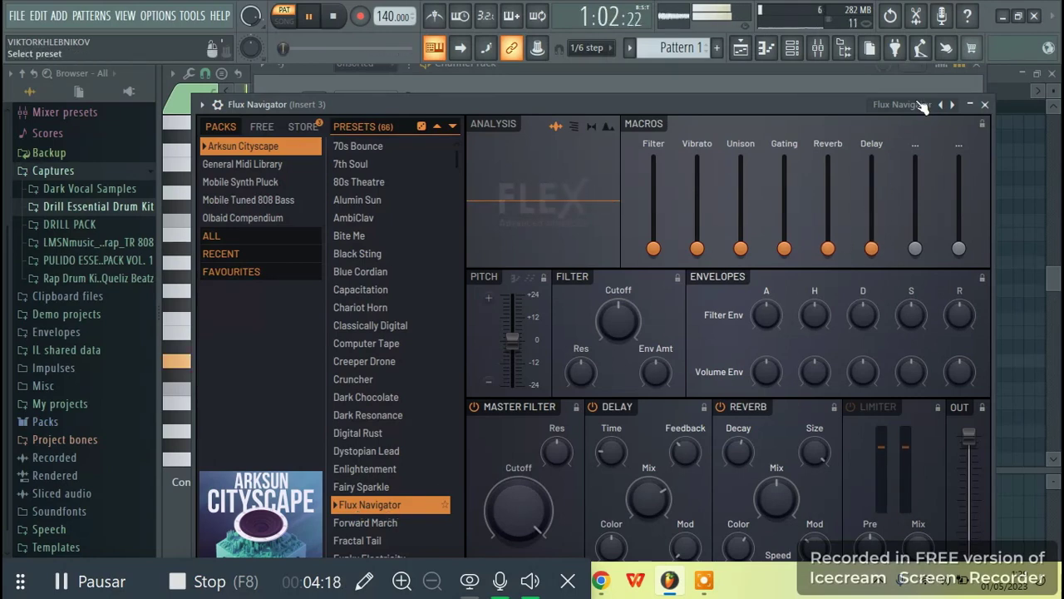
click(987, 106)
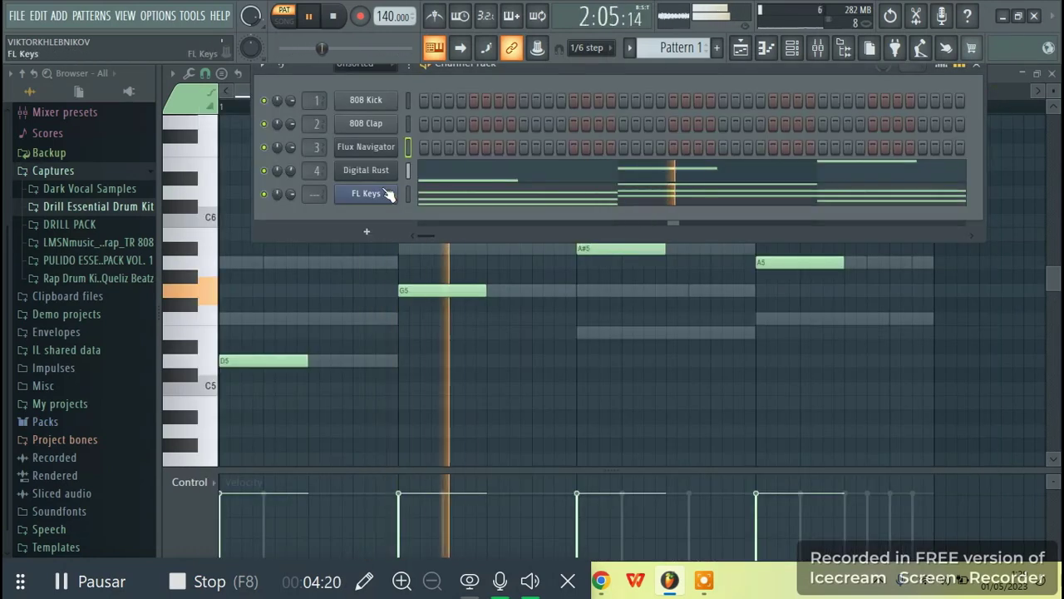
Open the Flux Navigator channel's piano roll, stop playback and place one-step D5, F5 and A5 notes at the start of bar 1
right_click(368, 149)
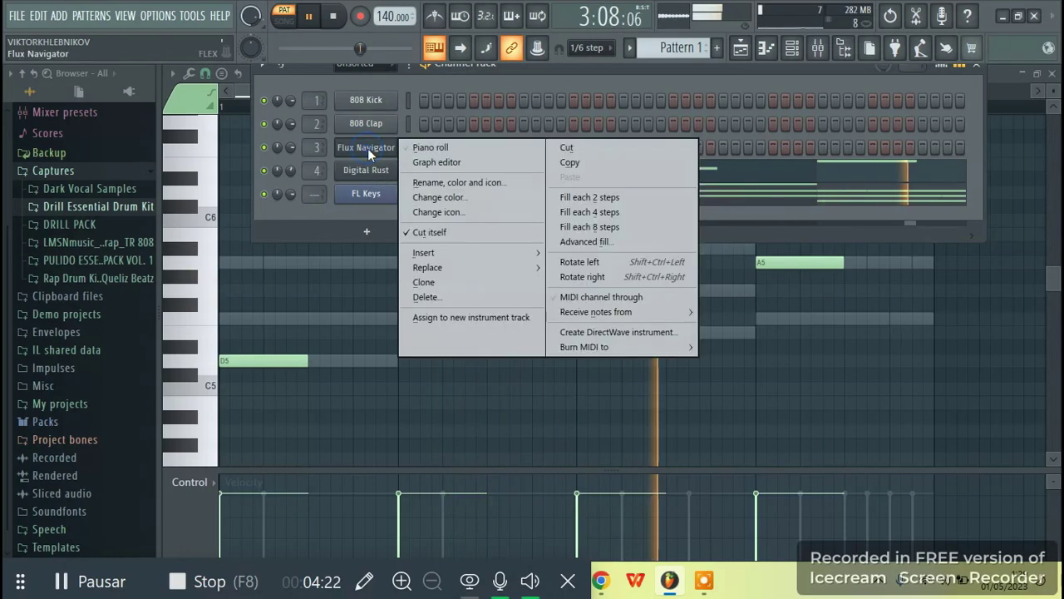
click(428, 150)
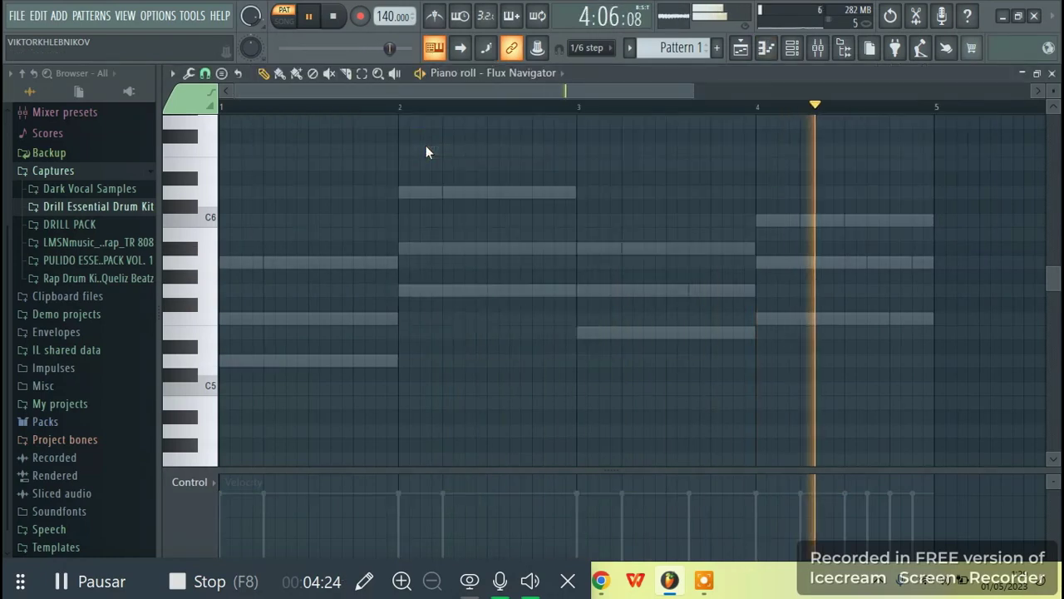
key(space)
click(228, 363)
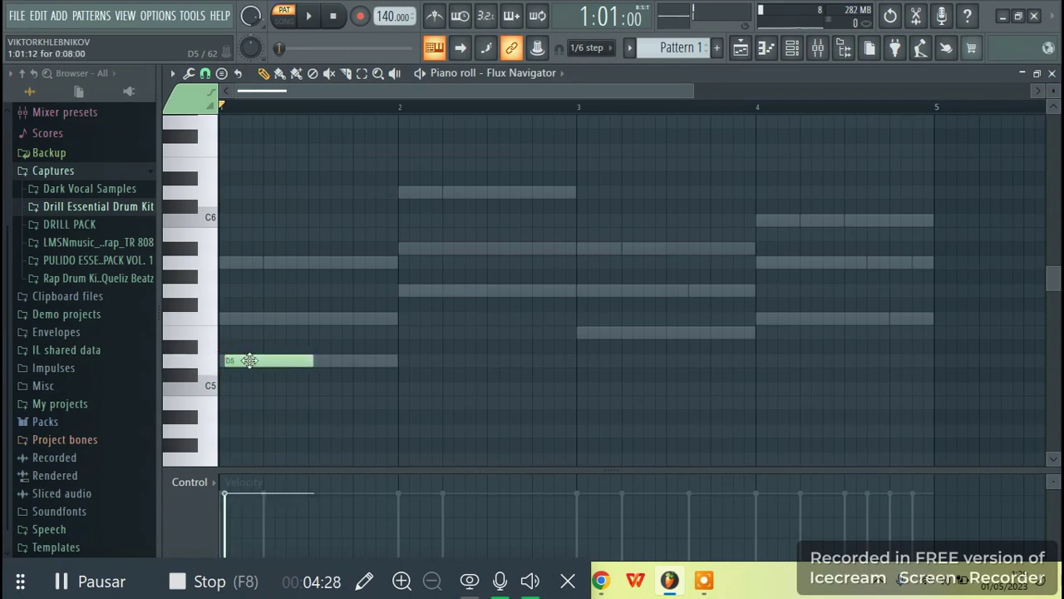
drag(253, 363, 210, 375)
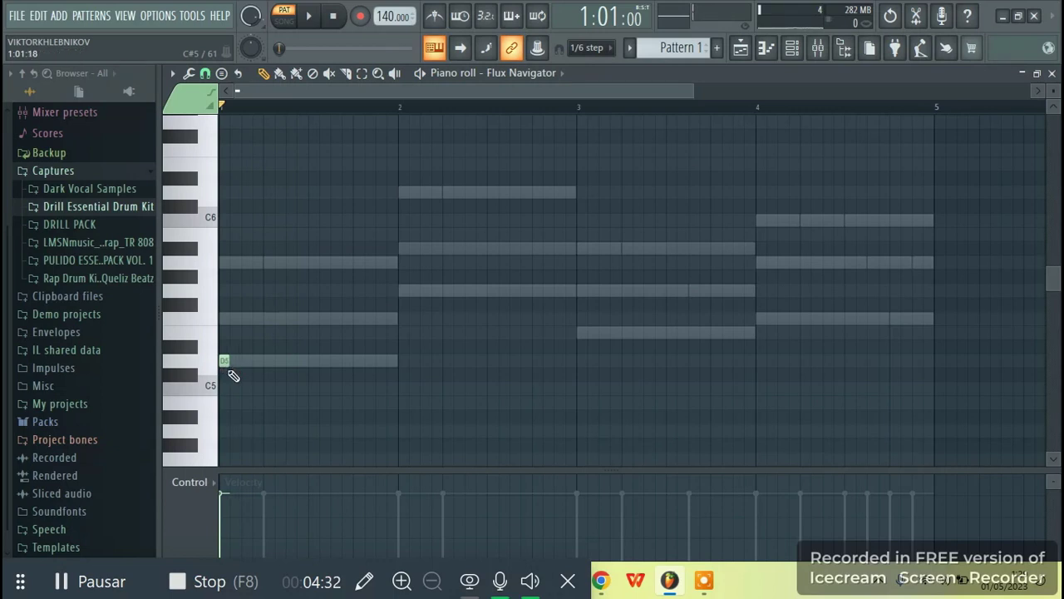
click(223, 319)
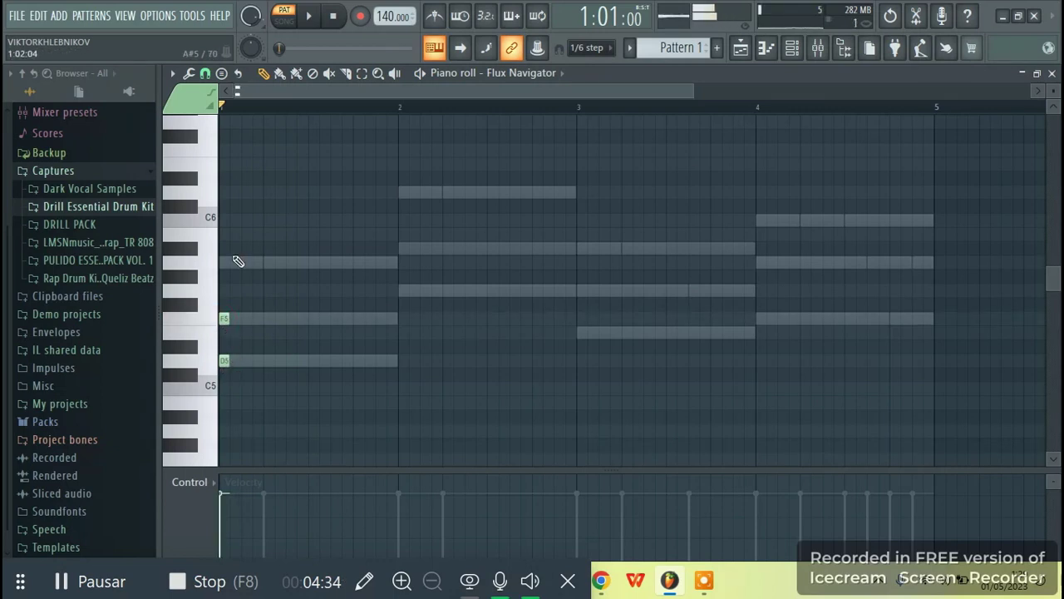
click(225, 265)
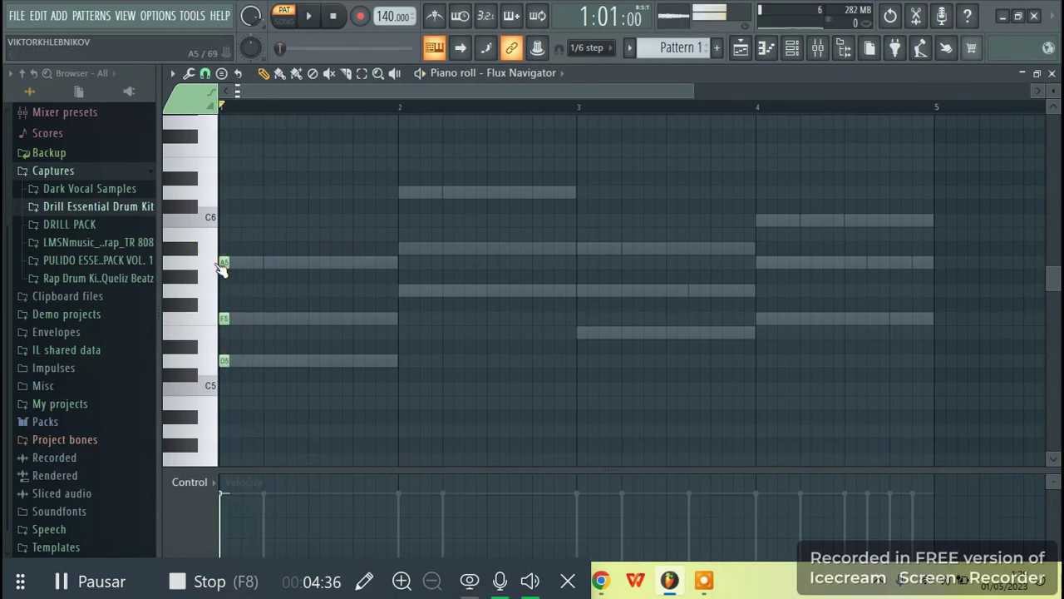
Add one-step D5, F5 and A5 notes on beat 2 of bar 1, aligned with each other, and start playback
click(268, 361)
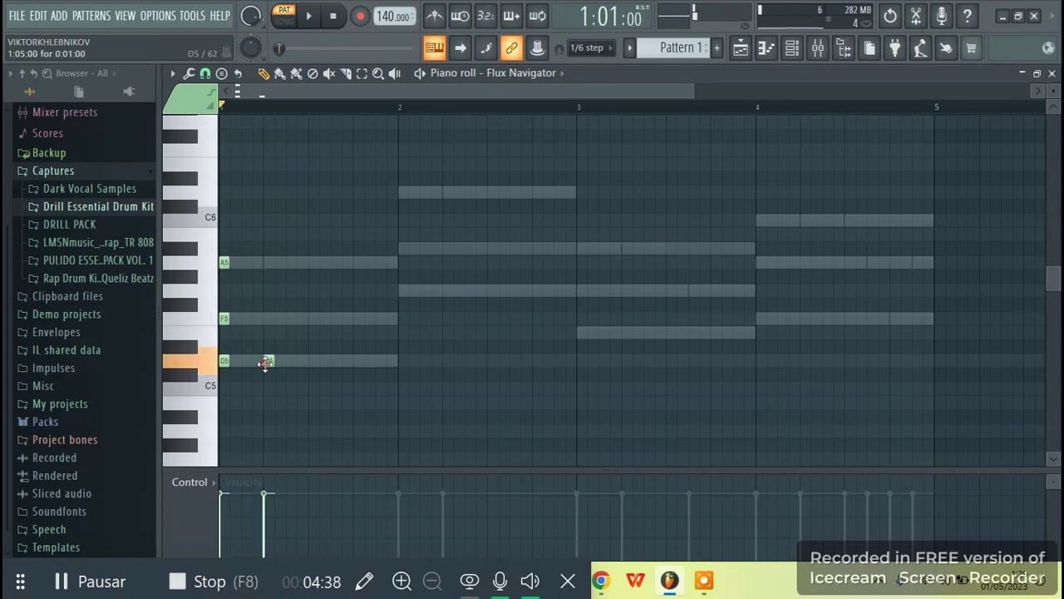
click(265, 318)
click(269, 263)
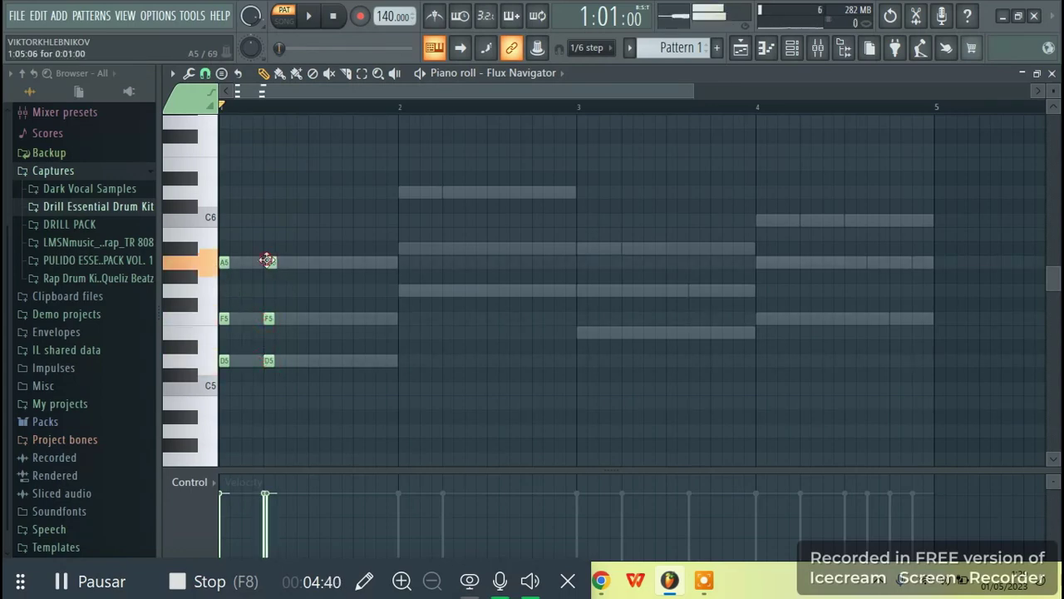
click(269, 264)
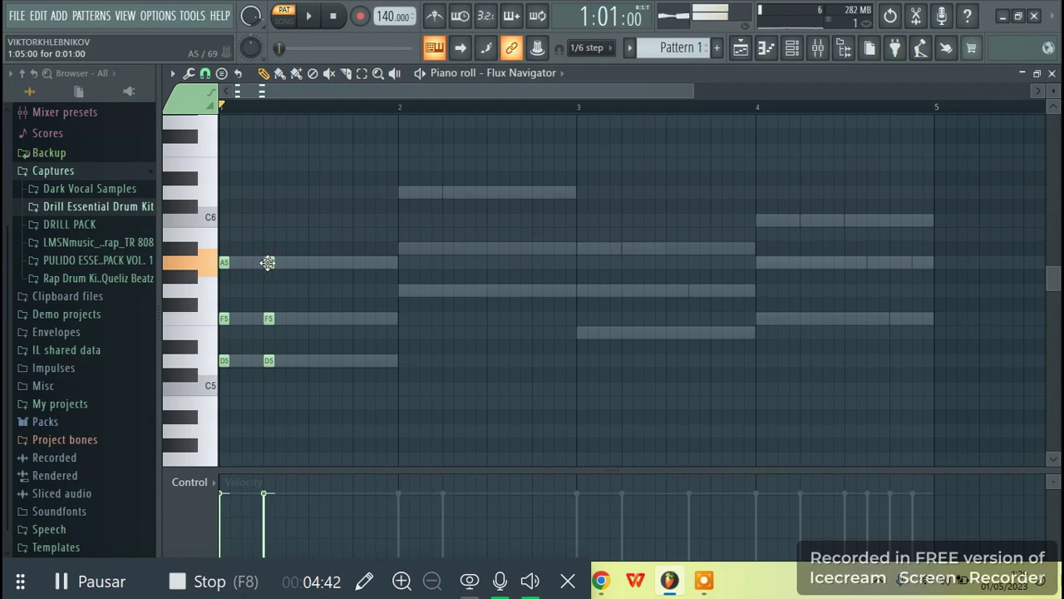
key(space)
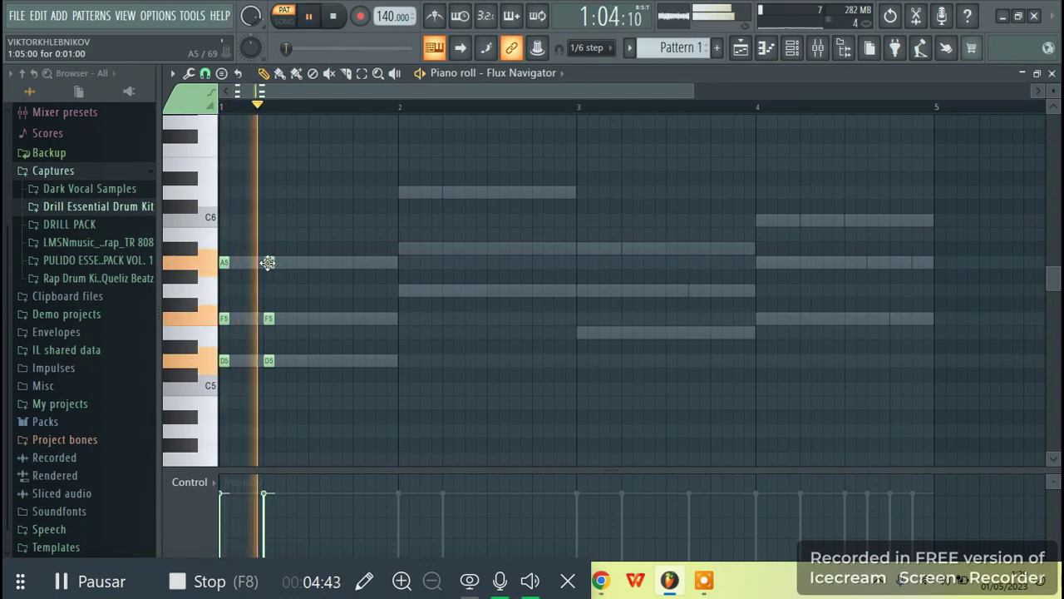
Add one-step D5, F5 and A5 notes on beat 3 of bar 1, aligning the D5, and stop playback
click(310, 361)
click(308, 318)
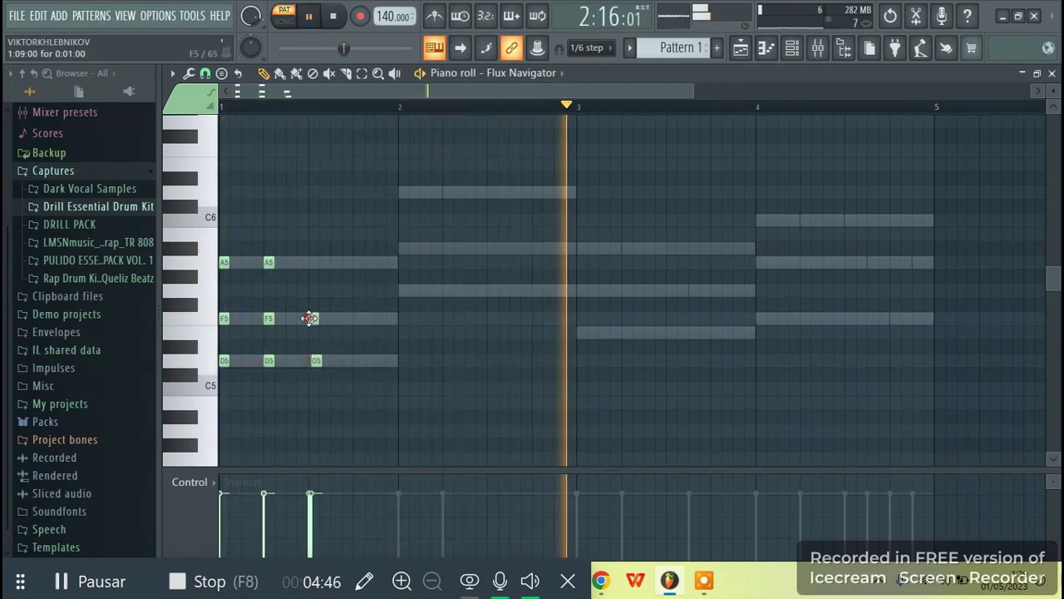
key(space)
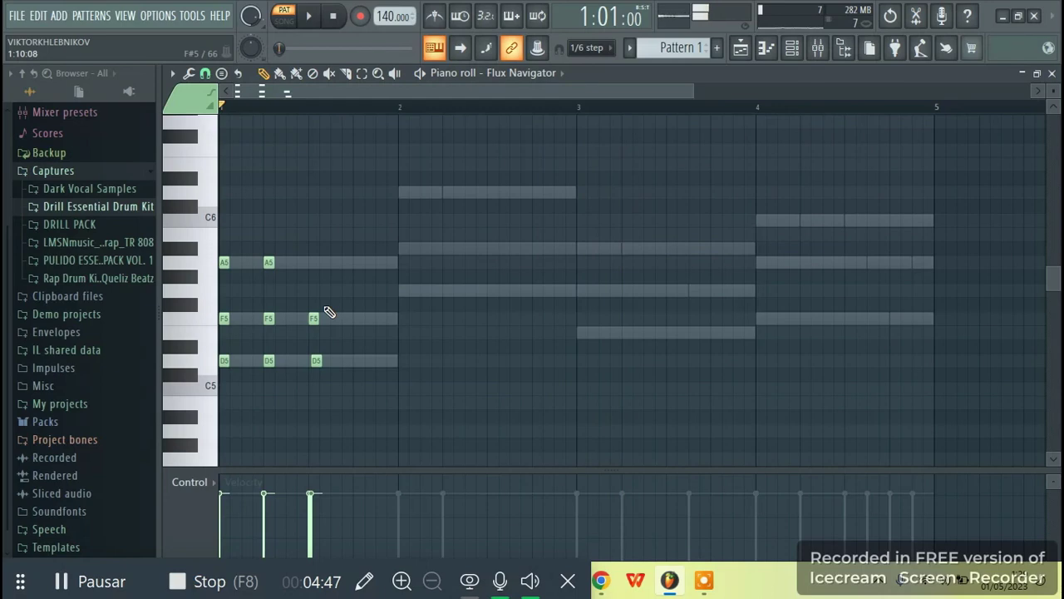
click(315, 360)
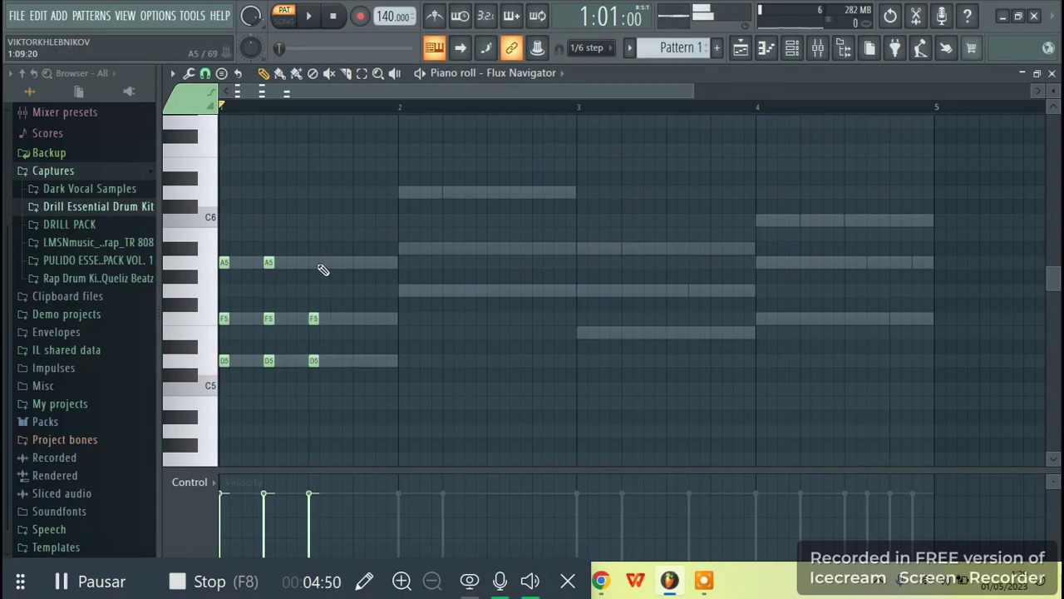
click(314, 263)
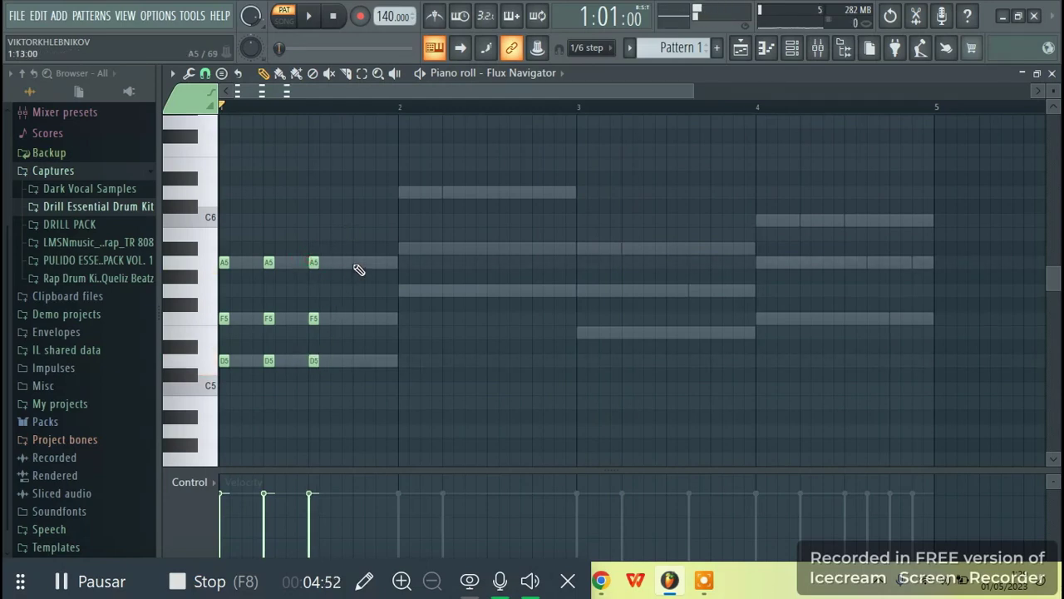
Add one-step A5, F5 and D5 notes on beat 4 of bar 1 and align the F5 with the others
click(359, 263)
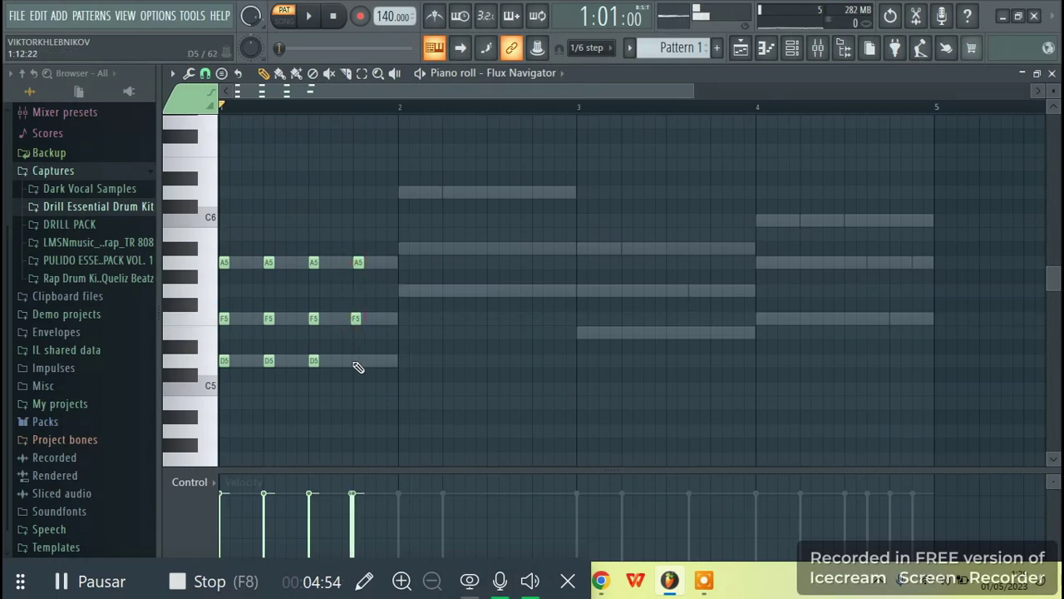
click(355, 361)
click(354, 321)
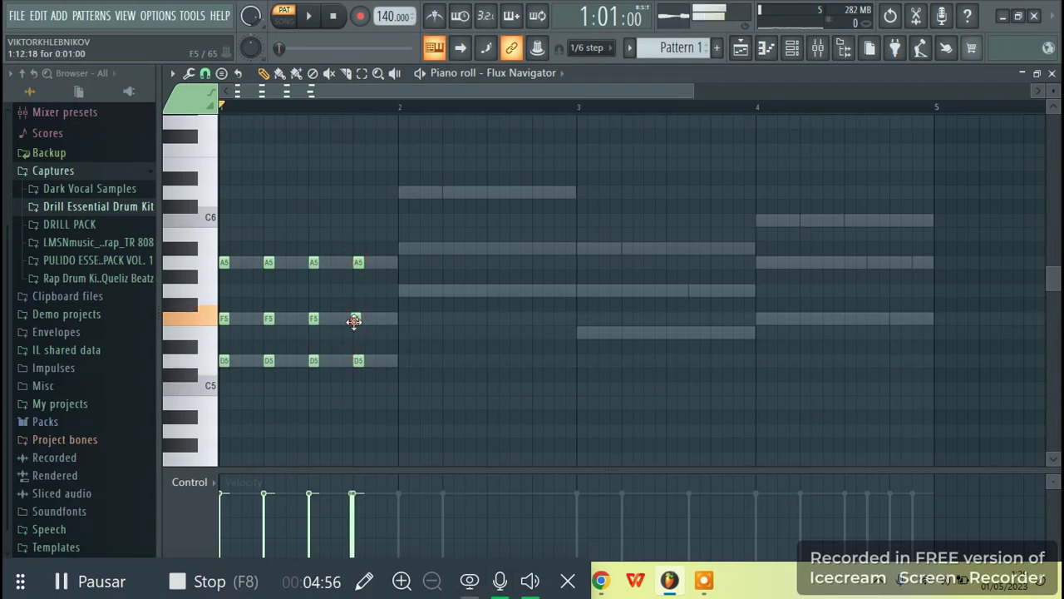
drag(354, 314, 359, 315)
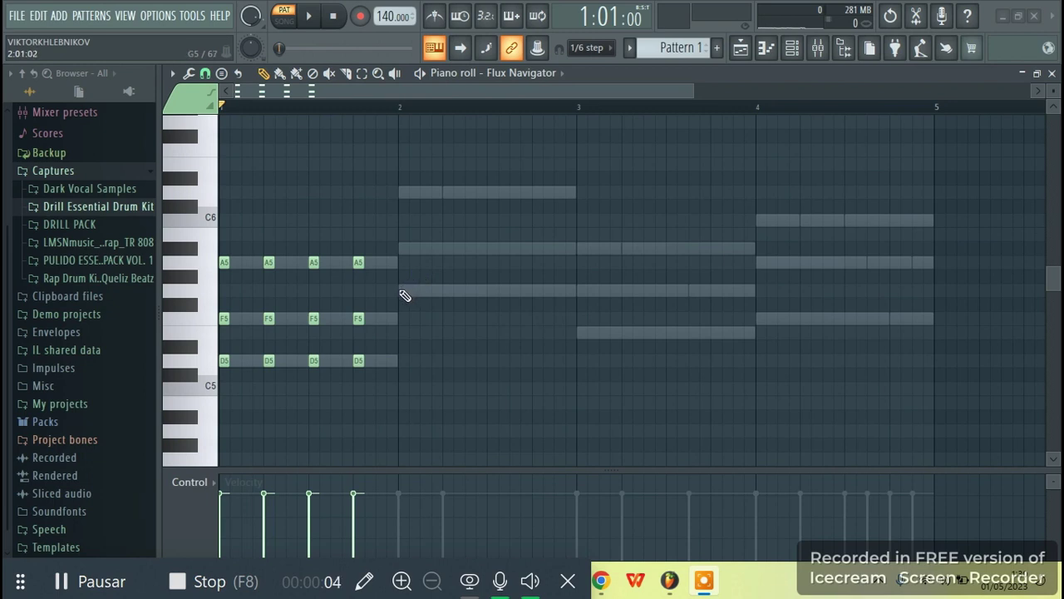
Place one-step G5, A#5 and D6 notes at the start of bar 2, over the ghost chord
click(400, 289)
click(407, 249)
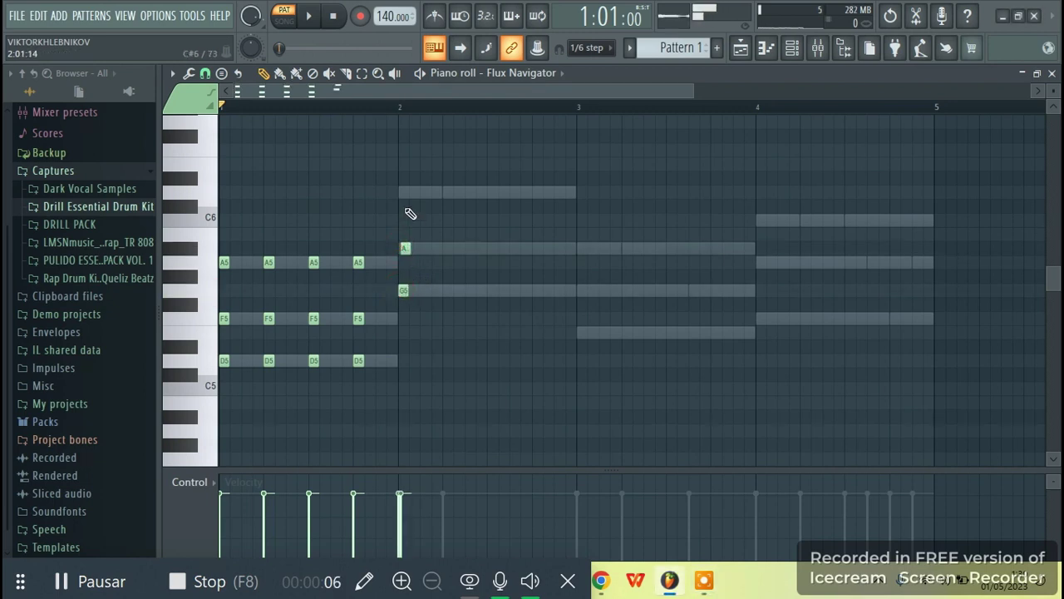
click(404, 193)
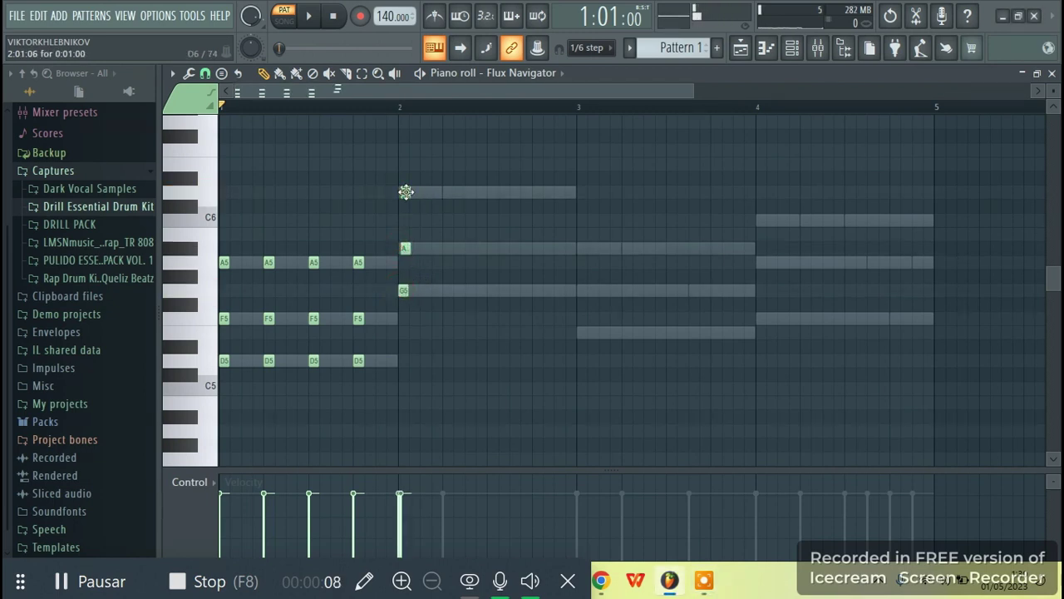
click(406, 192)
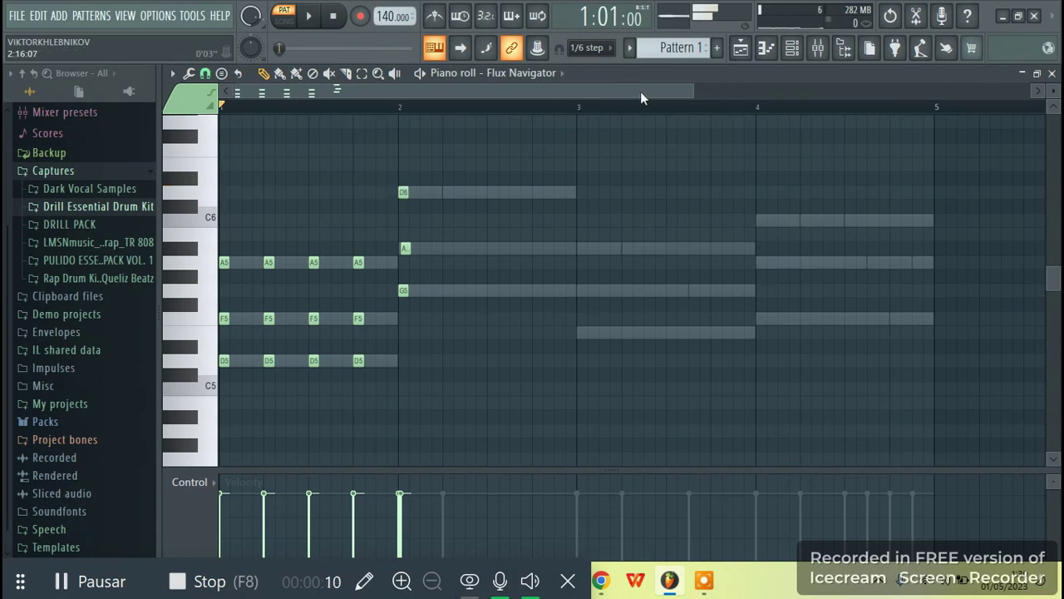
Set the piano roll's snap to Step
drag(692, 95, 368, 91)
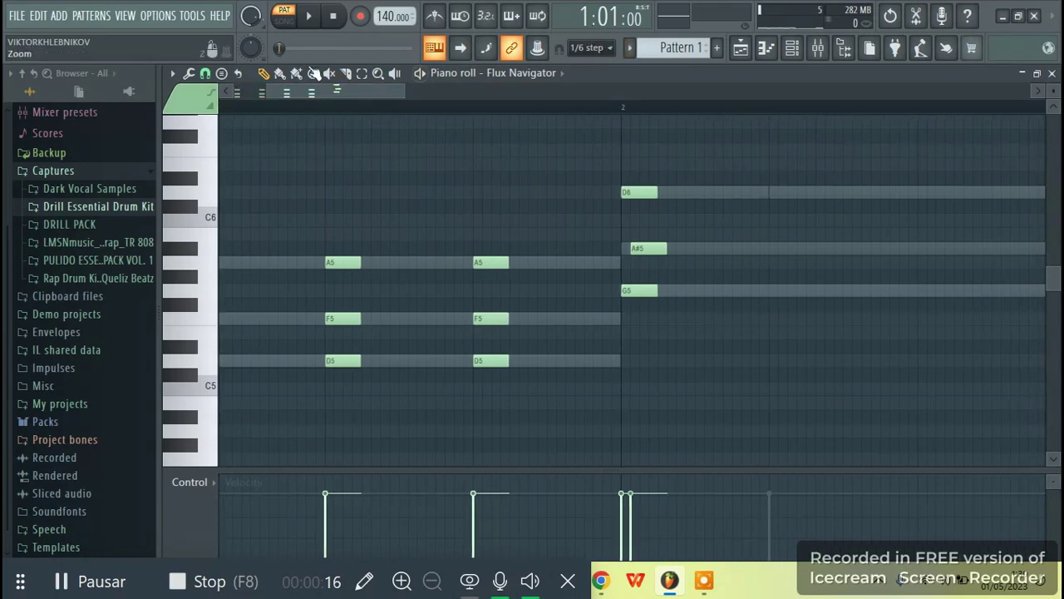
click(206, 74)
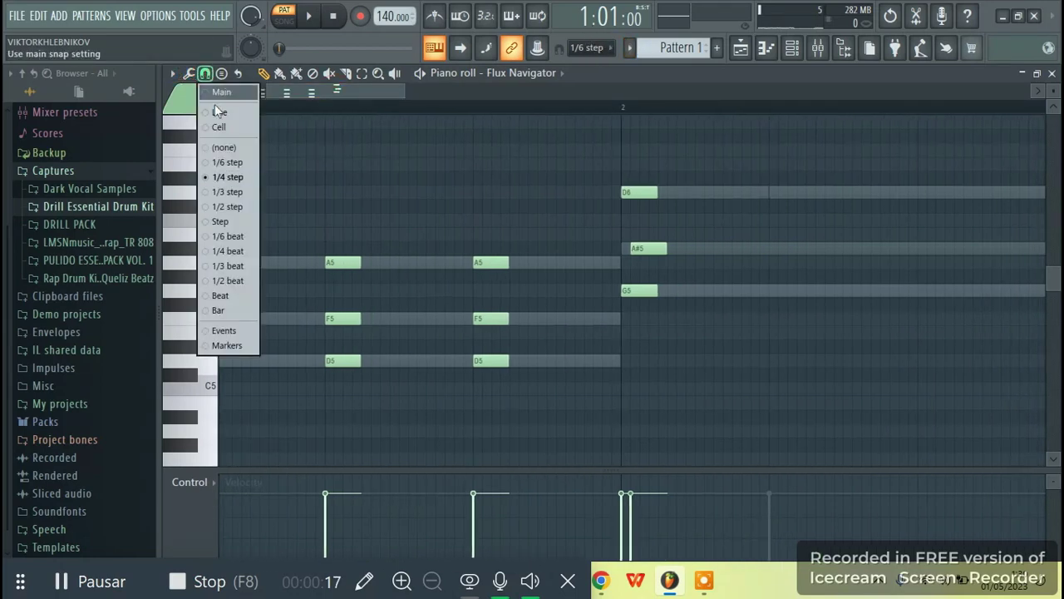
click(221, 223)
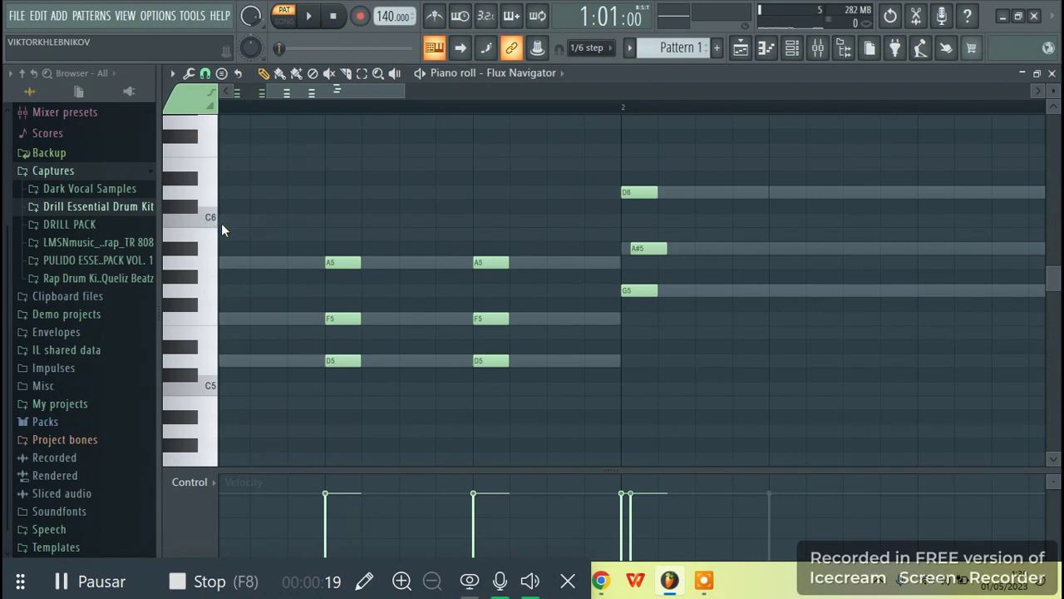
Realign the A#5 at the start of bar 2 and repeat the one-step G5, A#5 and D6 stab on beats 2, 3 and 4
right_click(649, 251)
click(627, 250)
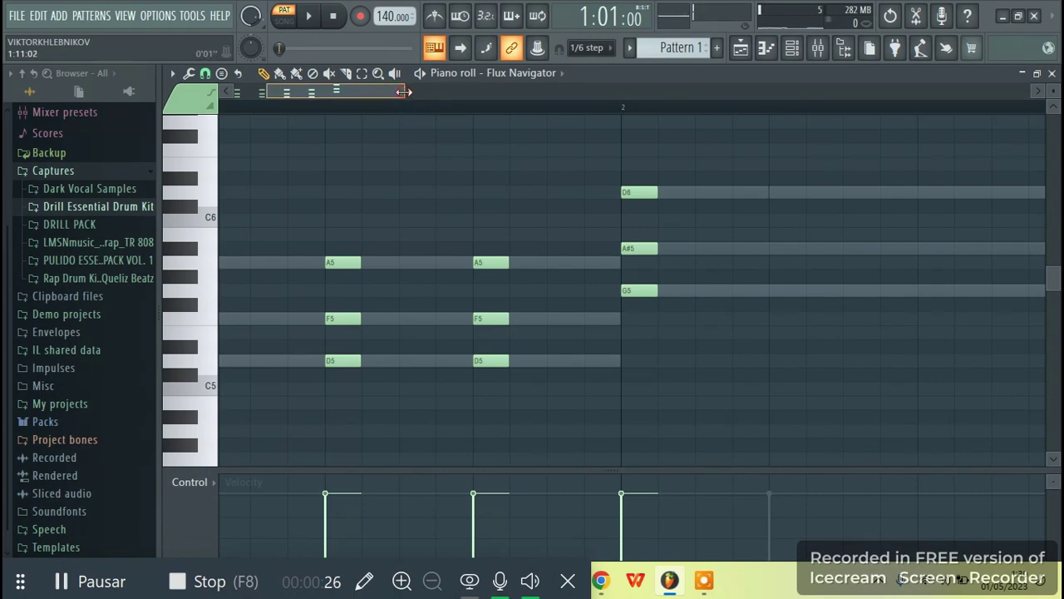
drag(403, 91, 592, 92)
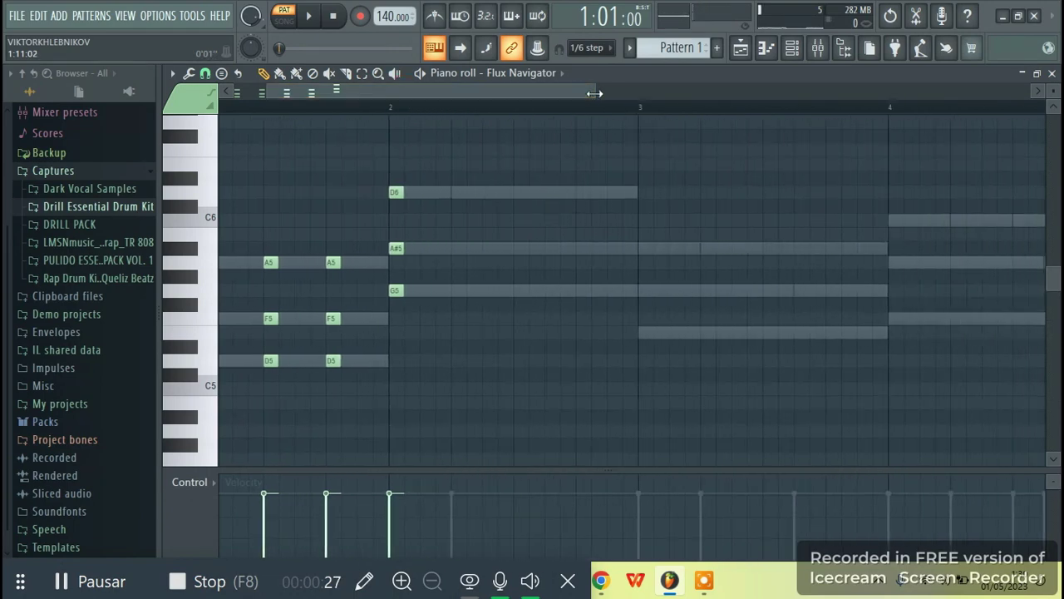
click(451, 193)
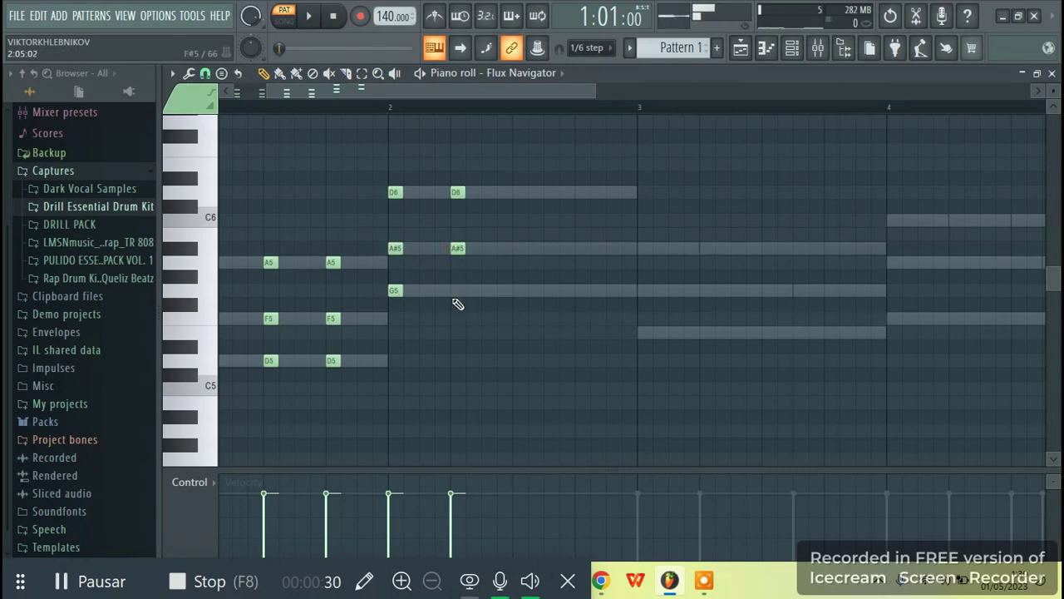
click(515, 192)
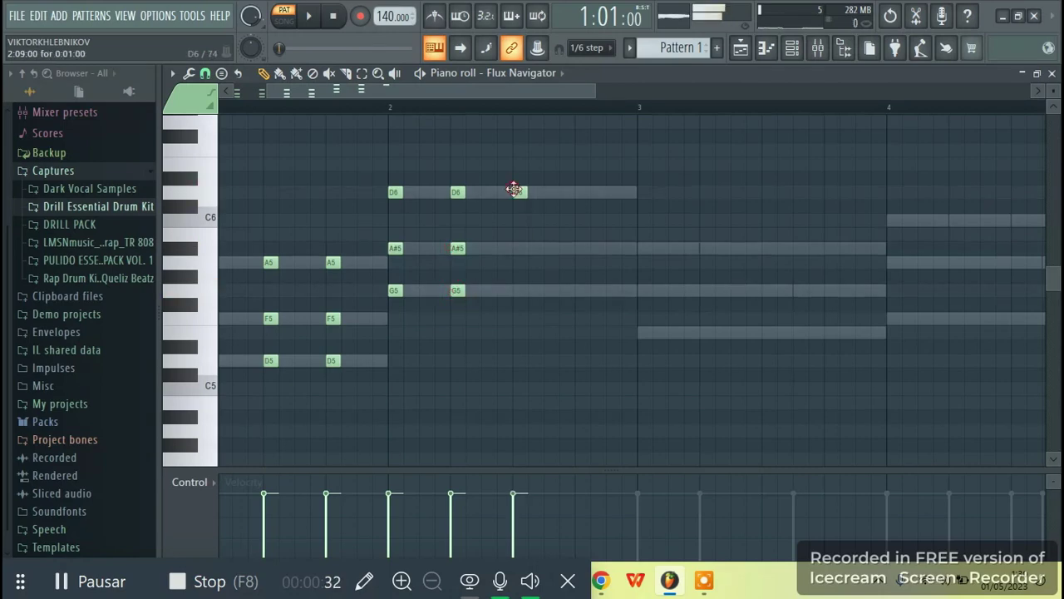
click(515, 249)
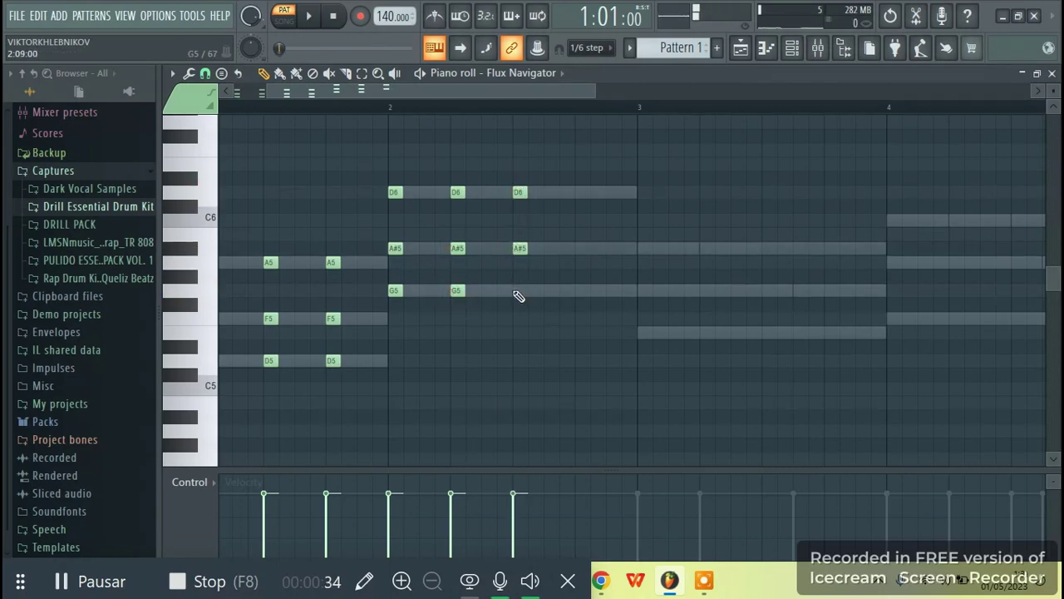
click(576, 191)
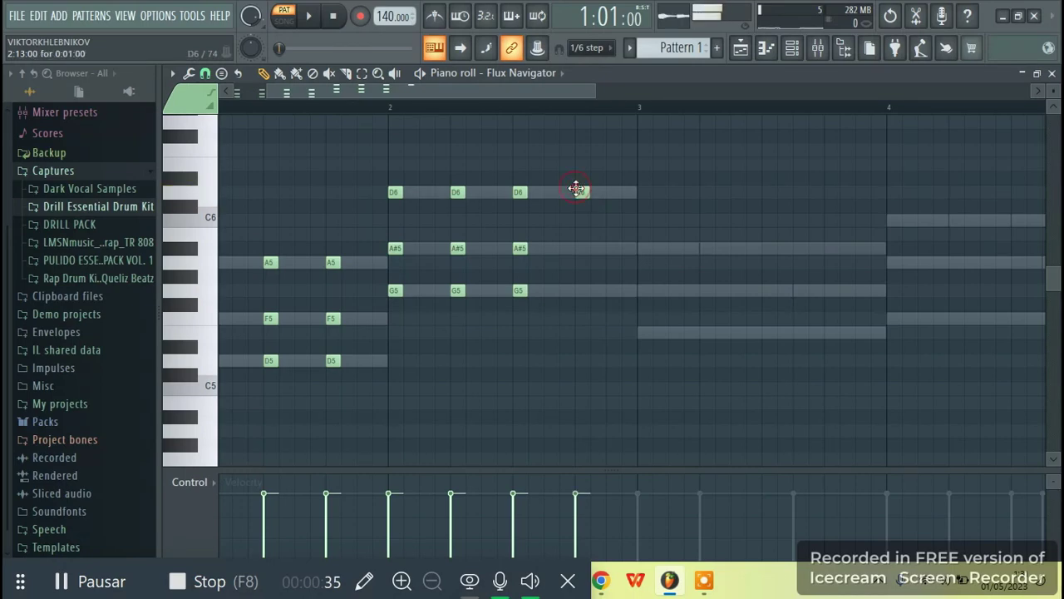
click(576, 248)
click(576, 291)
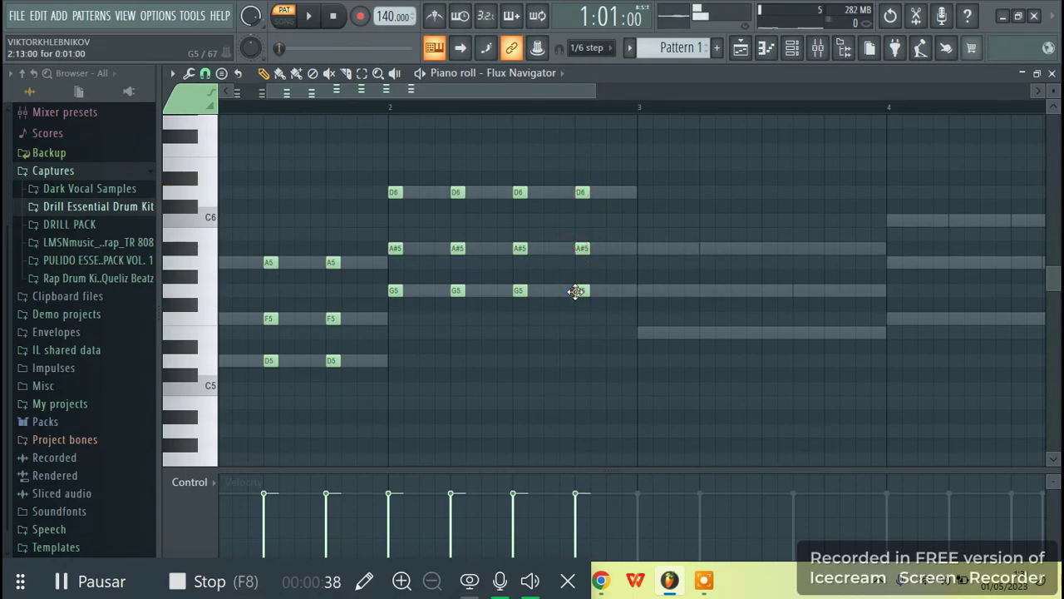
Place one-step E5, G5 and A#5 notes together on all four beats of bar 3, over the ghost chord
drag(503, 94, 584, 104)
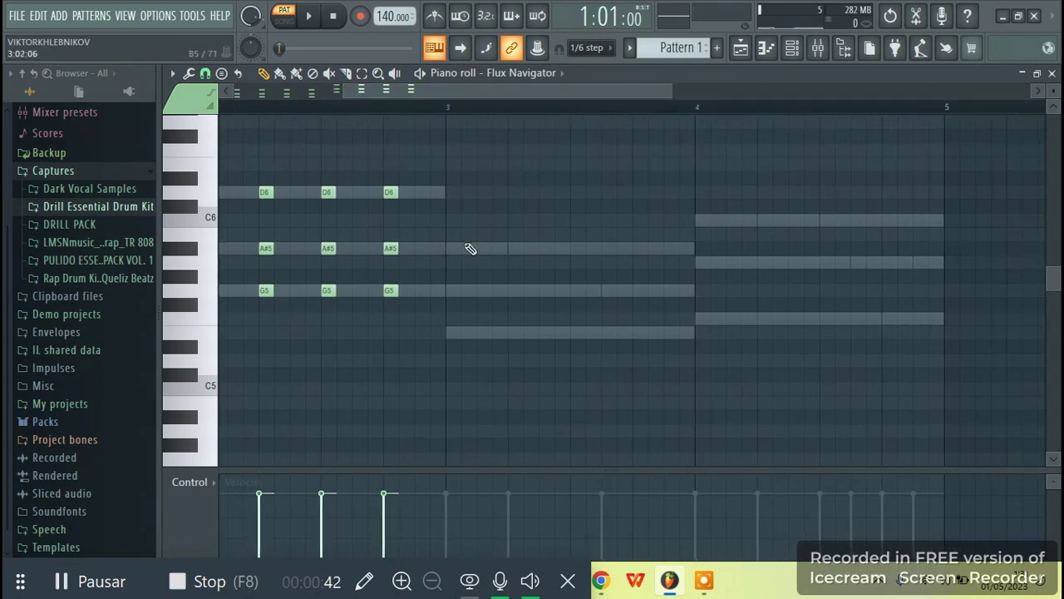
click(450, 248)
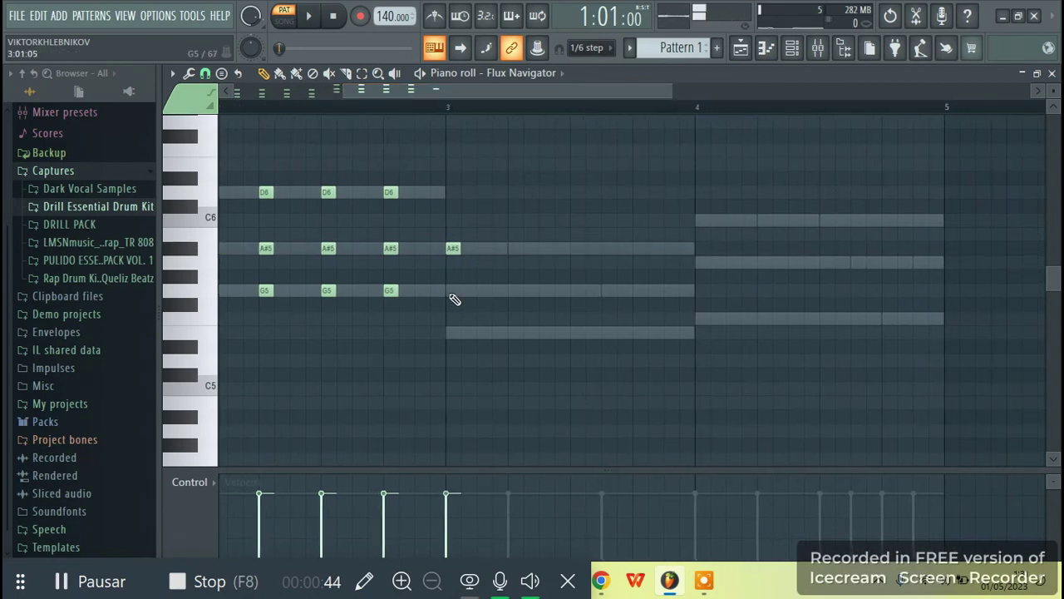
click(449, 332)
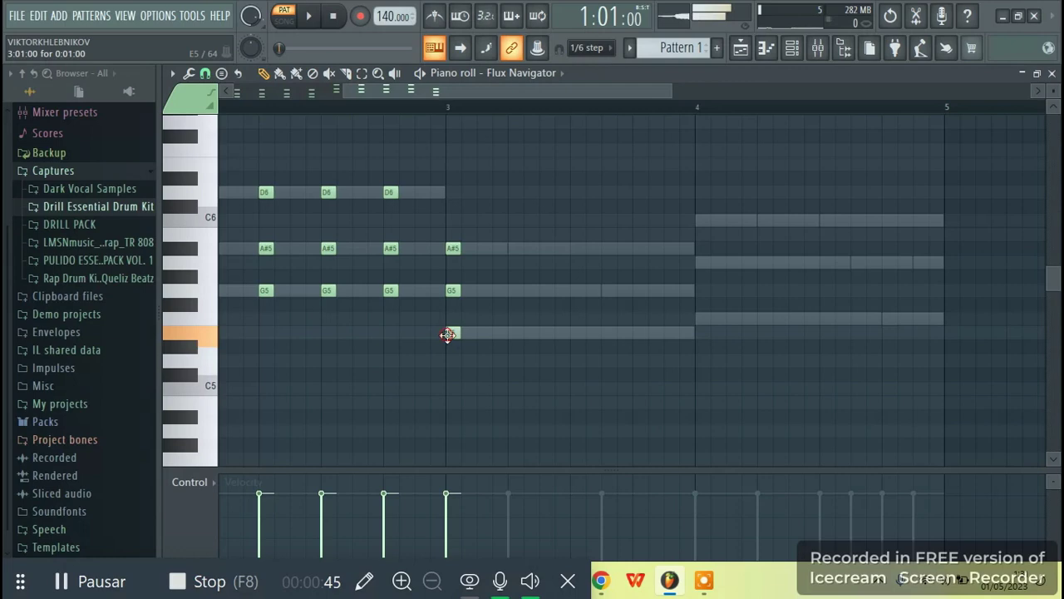
click(511, 334)
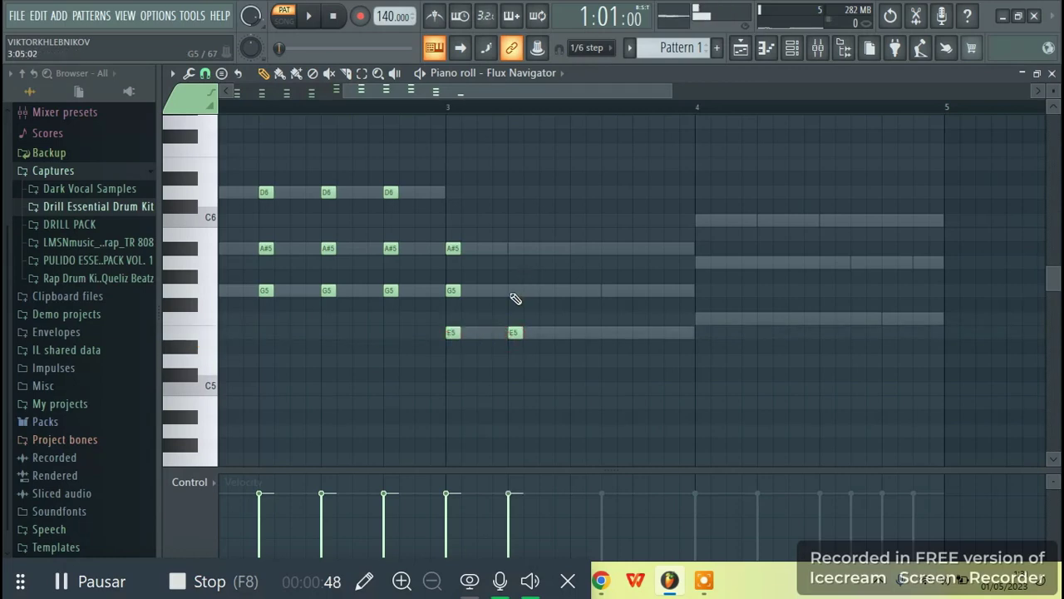
click(573, 248)
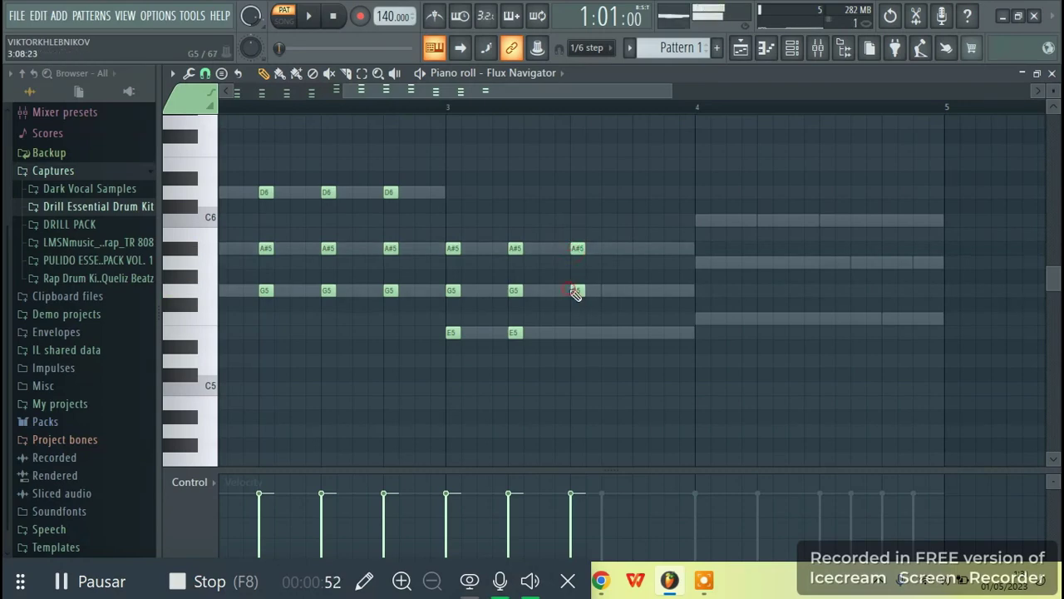
click(576, 333)
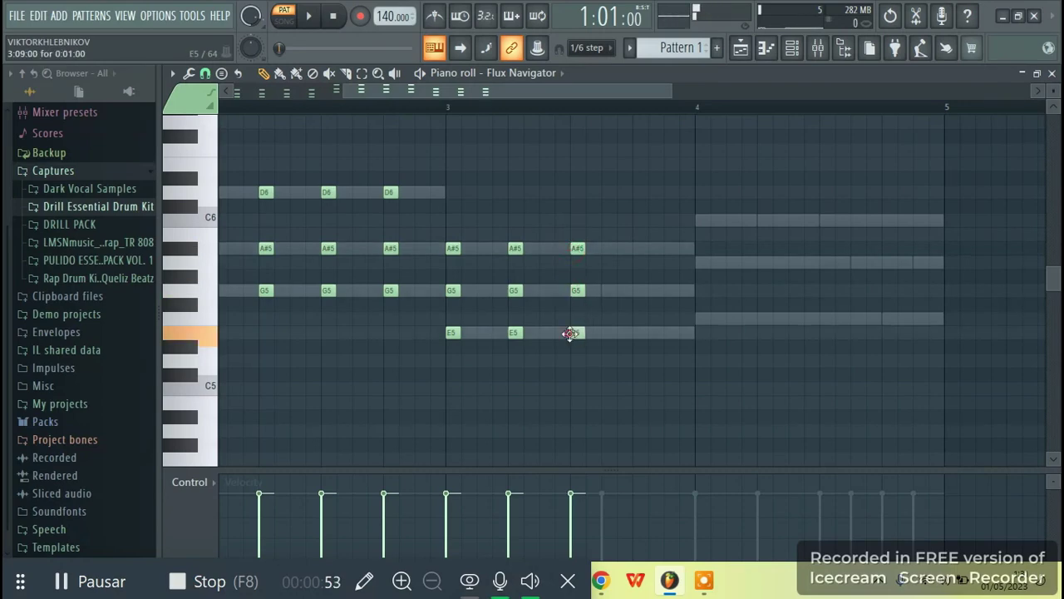
click(637, 248)
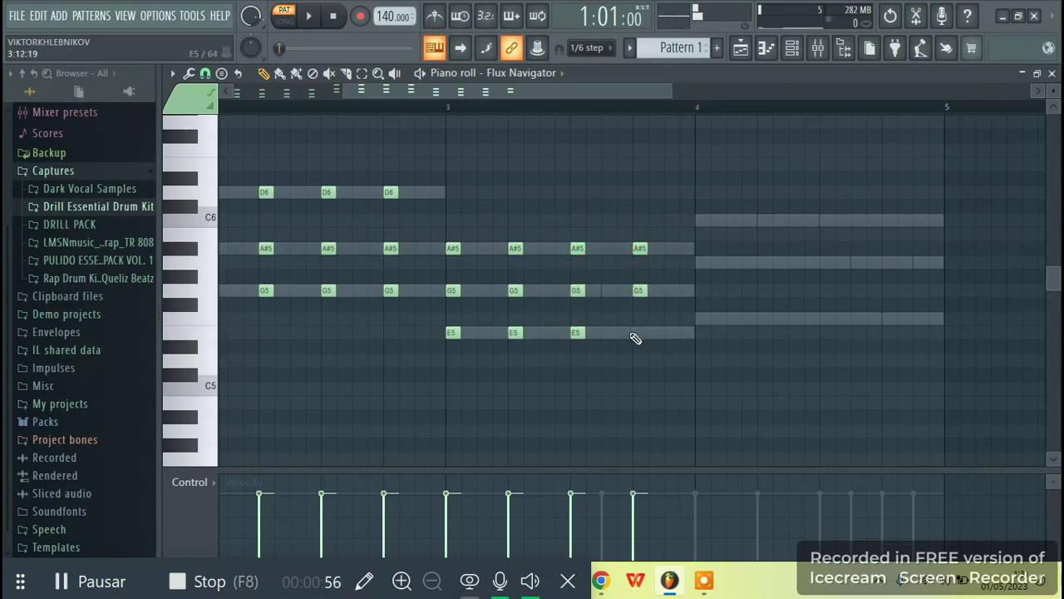
Place one-step F5, A5 and C6 notes together on all four beats of bar 4, and play back the pattern
drag(539, 92, 568, 89)
click(627, 221)
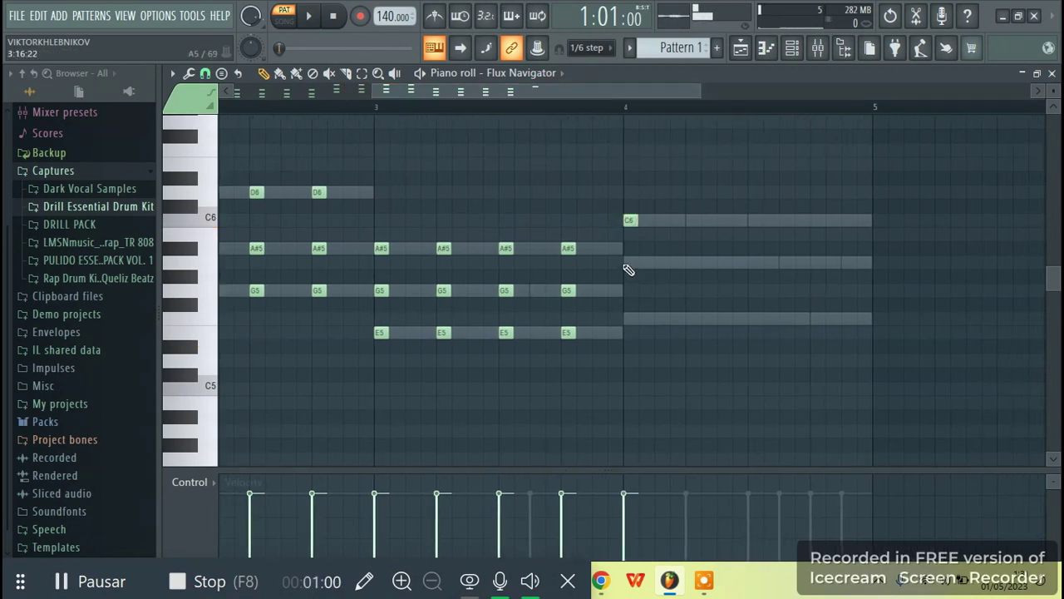
click(695, 320)
click(690, 265)
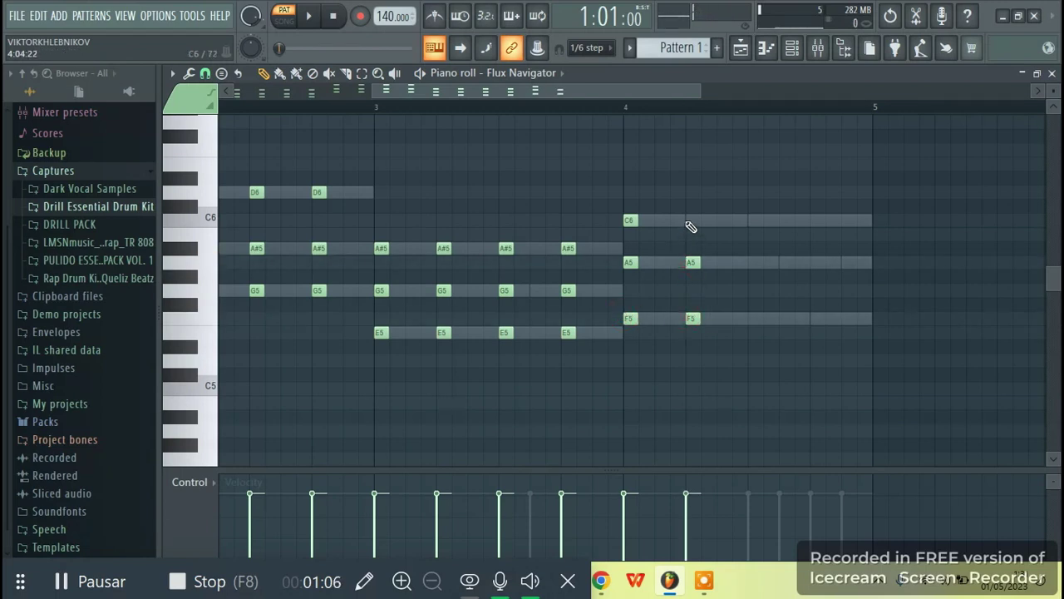
mouse_move(751, 219)
mouse_down()
mouse_move(751, 264)
mouse_move(749, 215)
mouse_up()
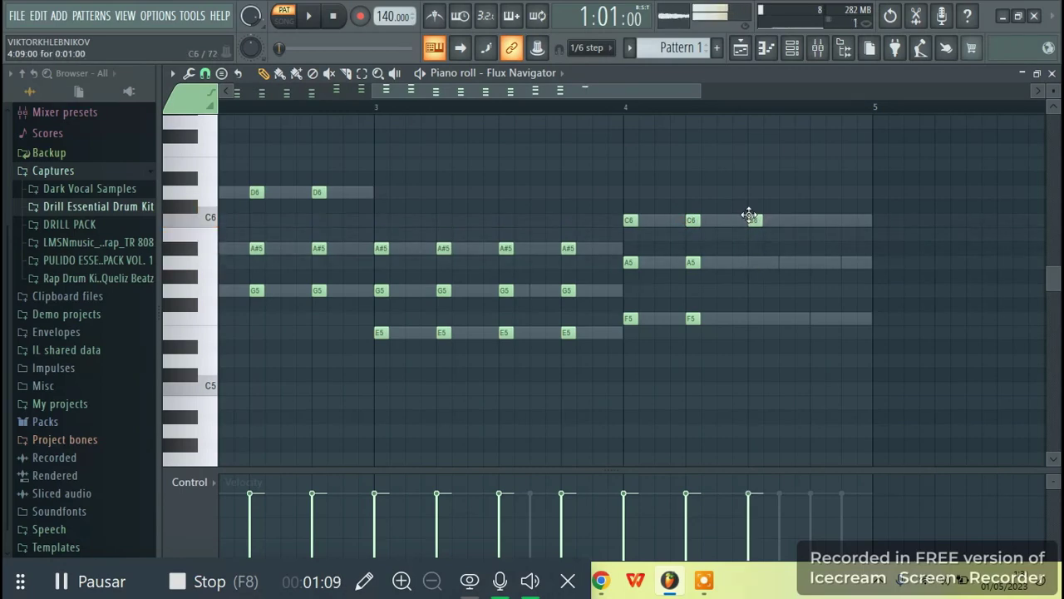
click(753, 264)
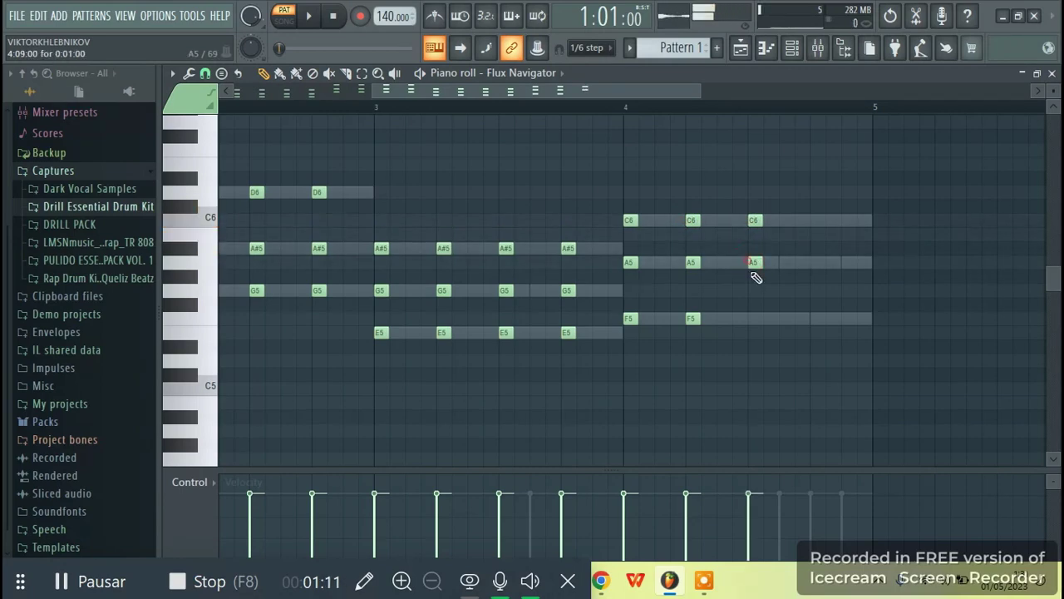
click(751, 319)
click(813, 263)
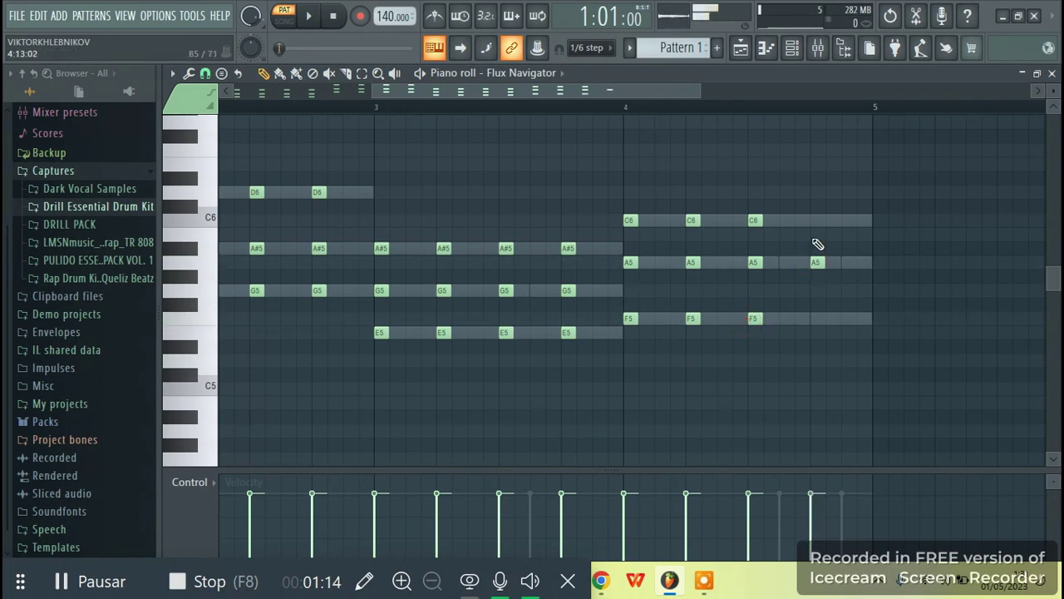
click(813, 220)
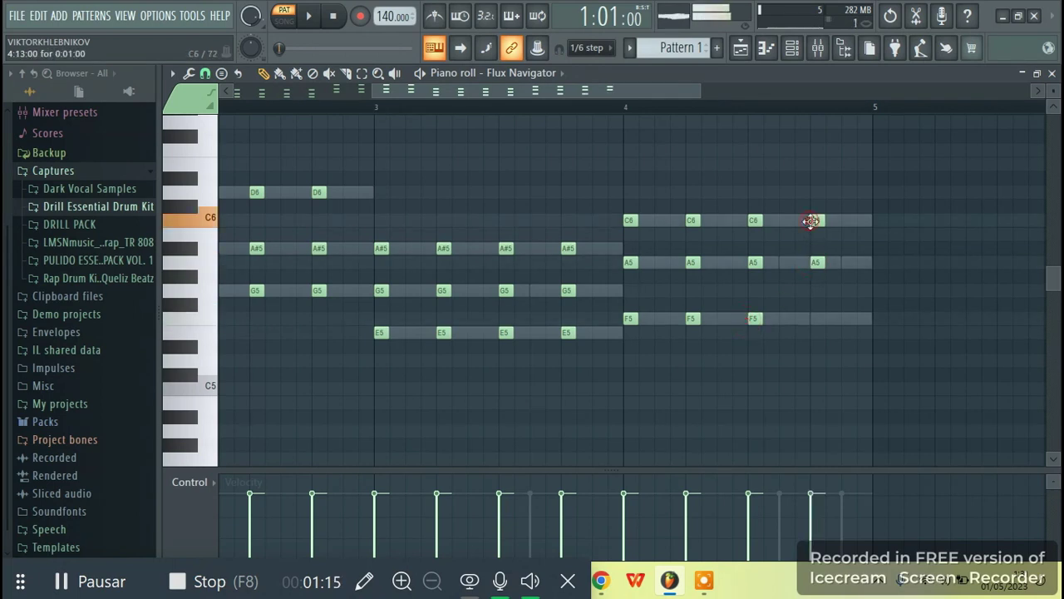
click(814, 319)
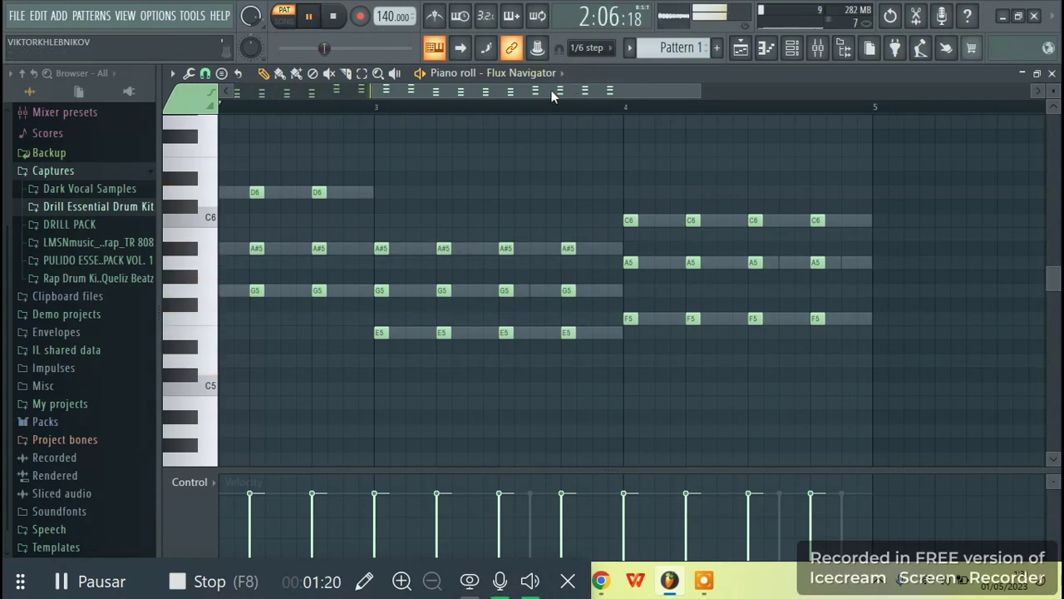
drag(563, 89, 520, 88)
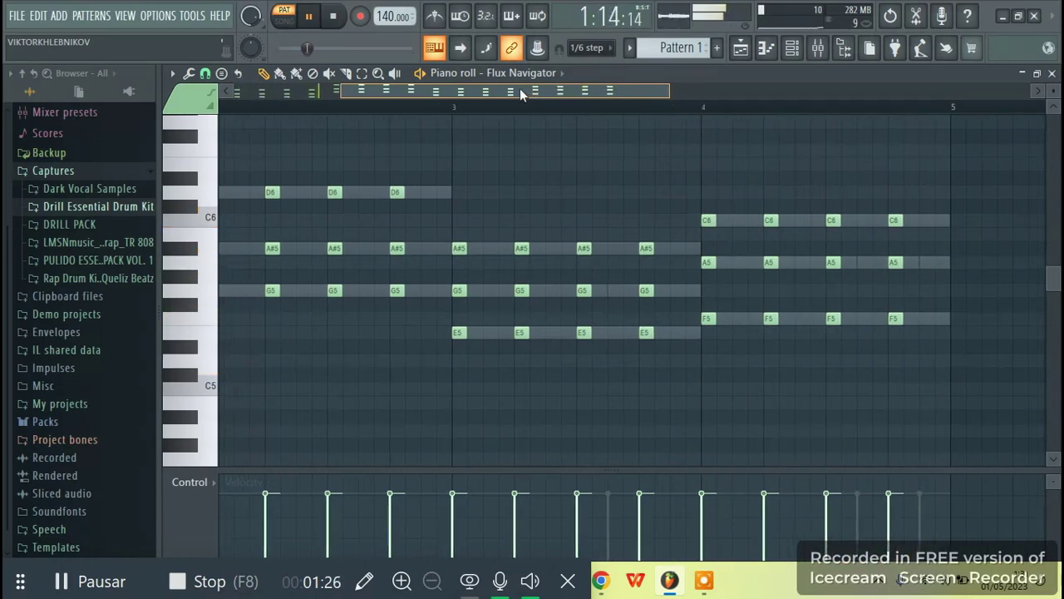
key(space)
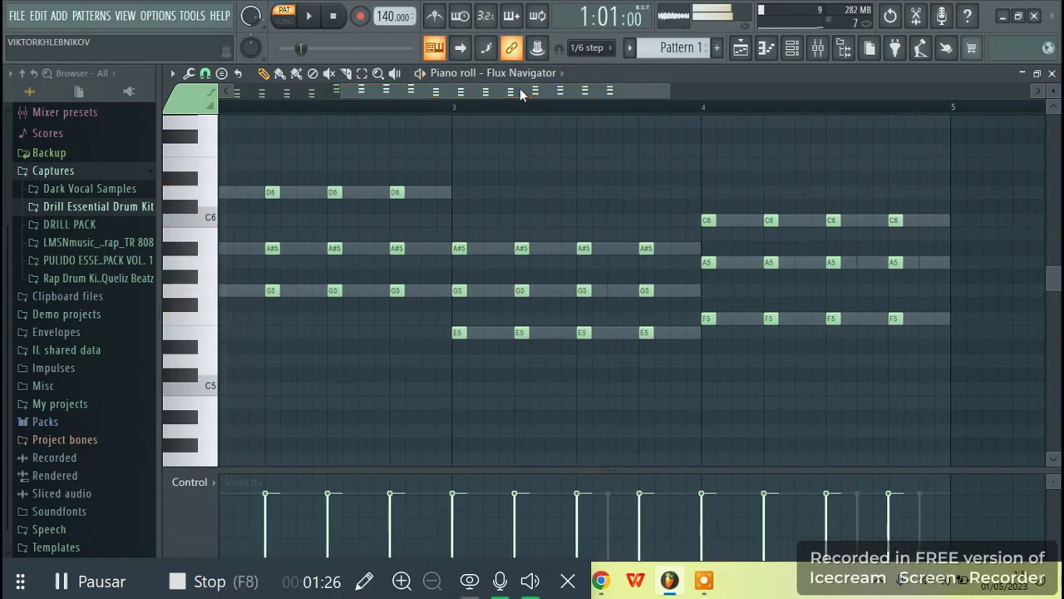
Open the Flux Navigator channel's FLEX instrument and audition the 70s Bounce preset with the pattern playing
click(792, 48)
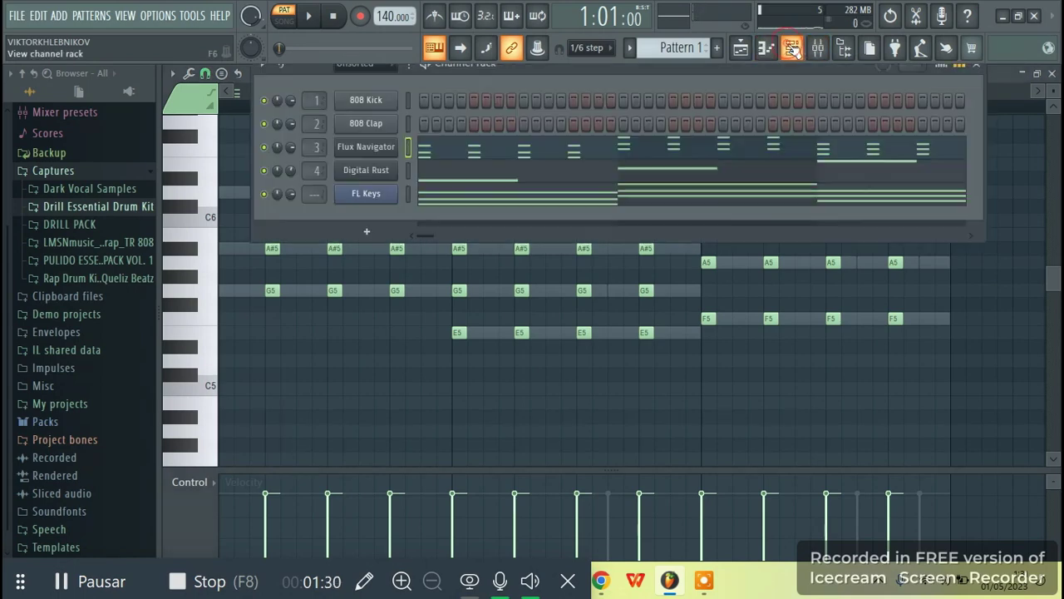
click(385, 150)
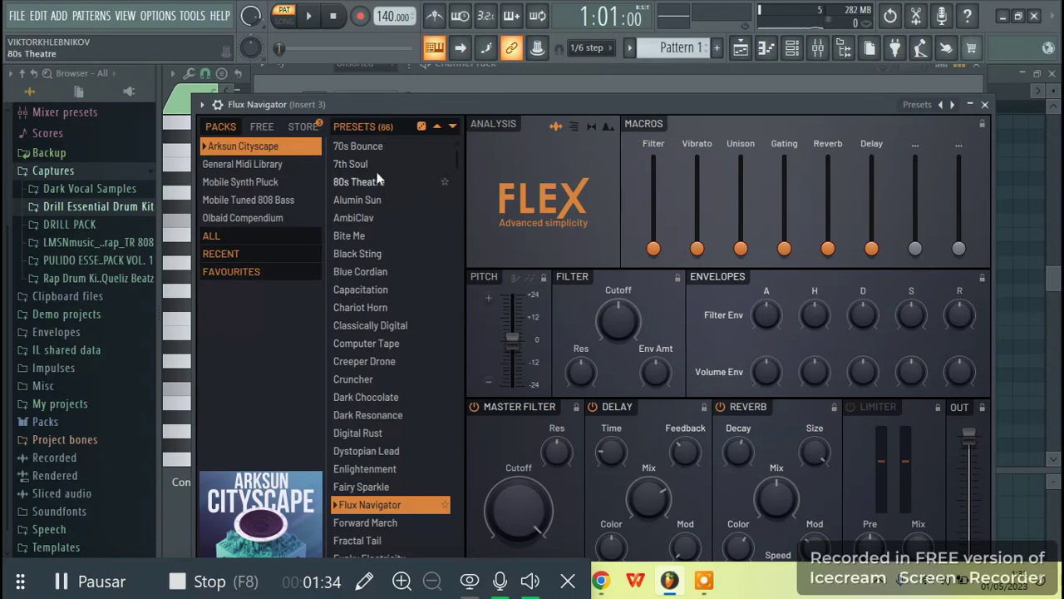
click(359, 149)
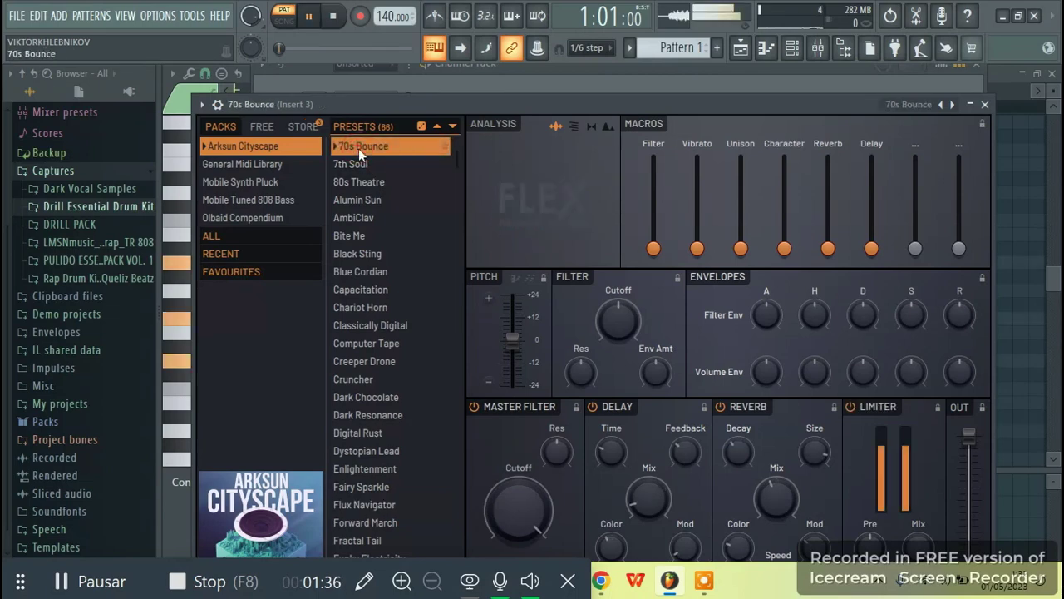
key(space)
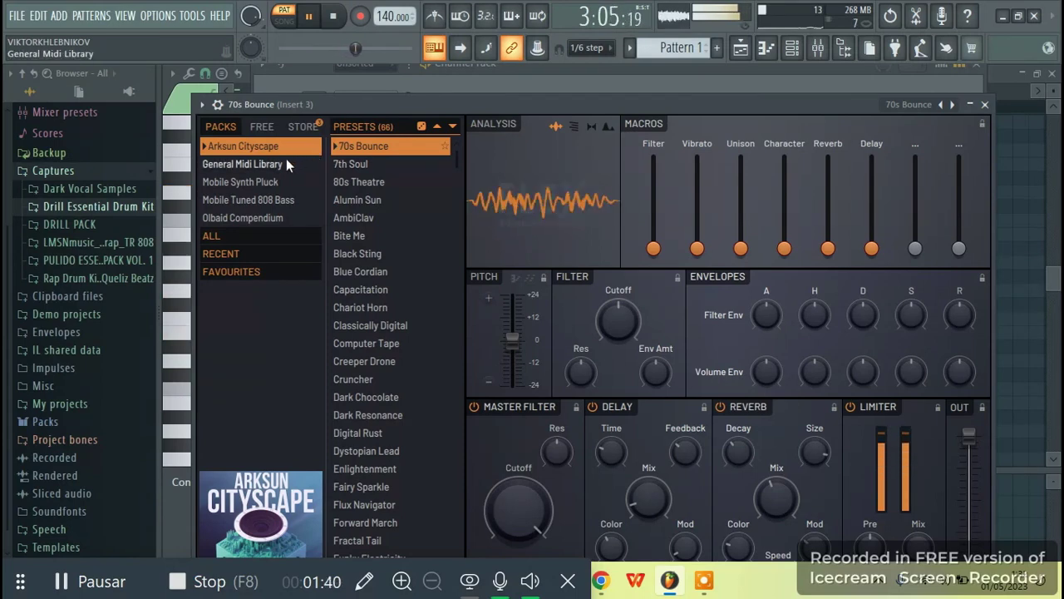
Try the General Midi Library presets 5th Saw Wave, 808 Tom and Accordion 1 on the chord stabs
click(282, 164)
click(359, 162)
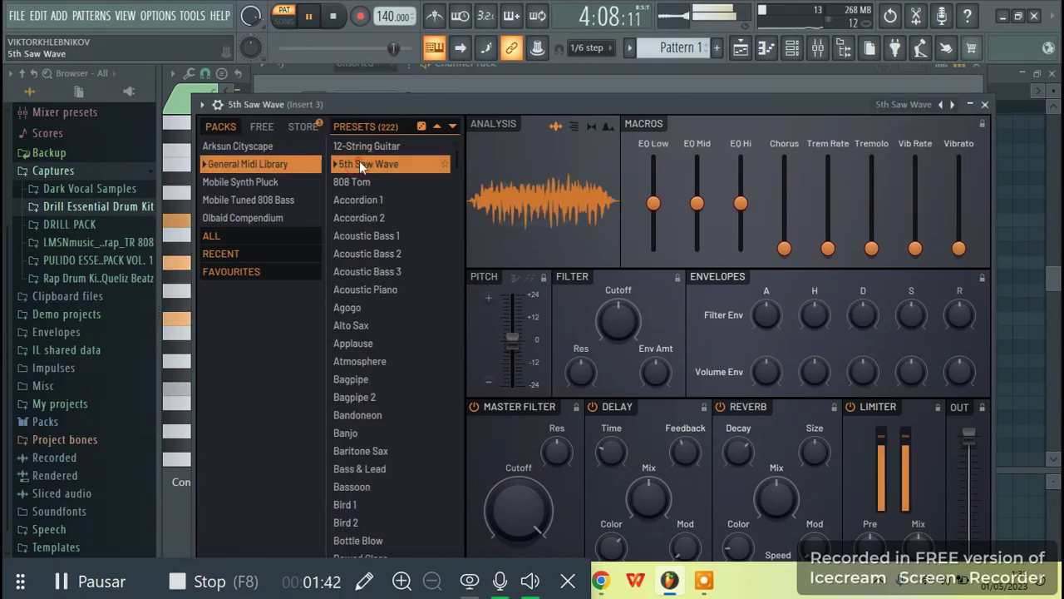
click(354, 183)
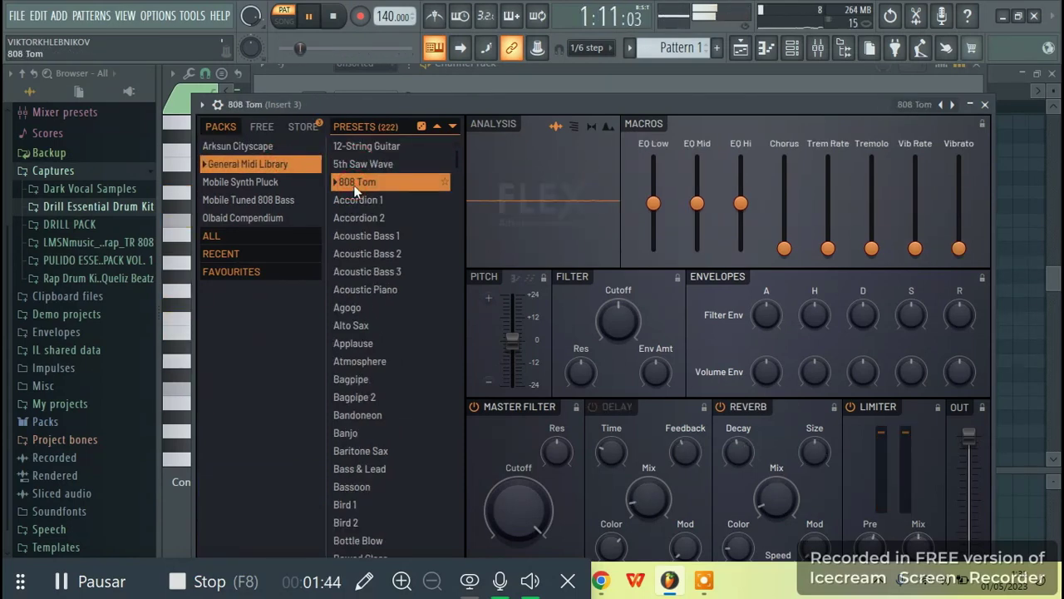
click(354, 202)
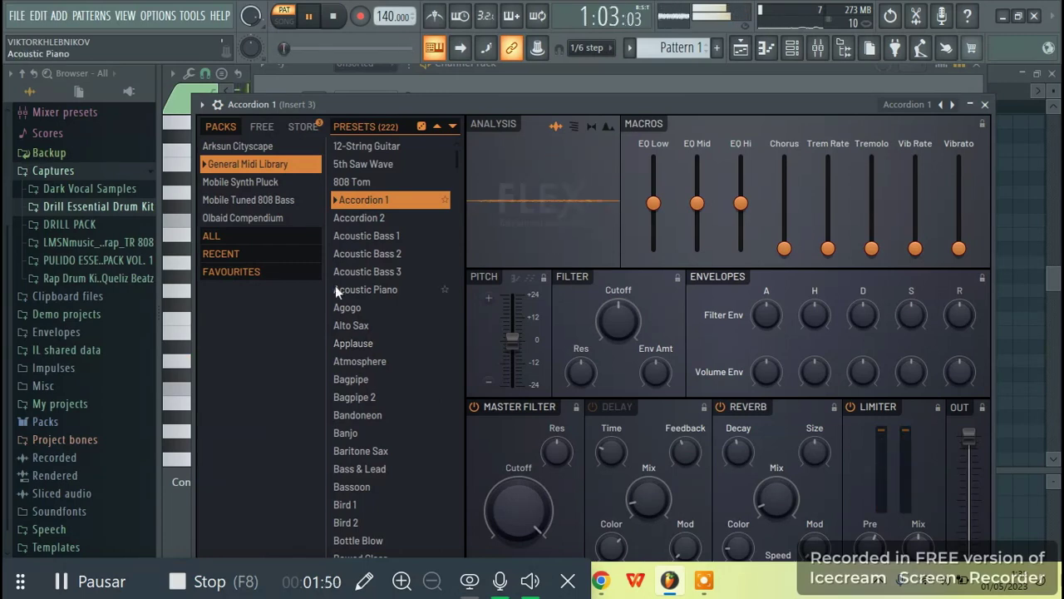
Audition Synpluck Buzzy, Calculate and Cave from the Mobile Synth Pluck pack, and settle on Synpluck Classic for the chord stabs
click(266, 184)
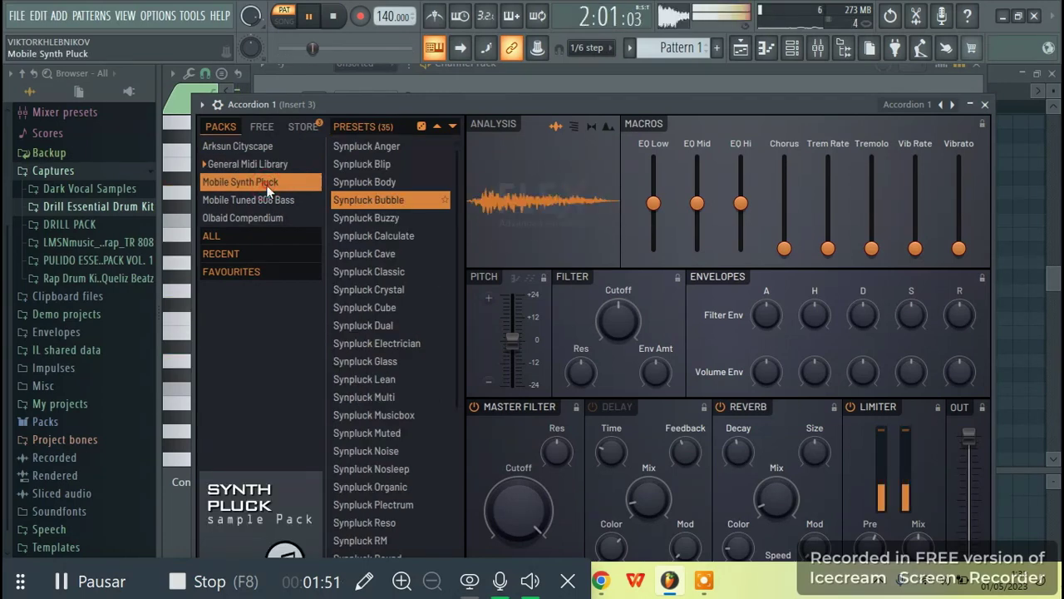
click(362, 215)
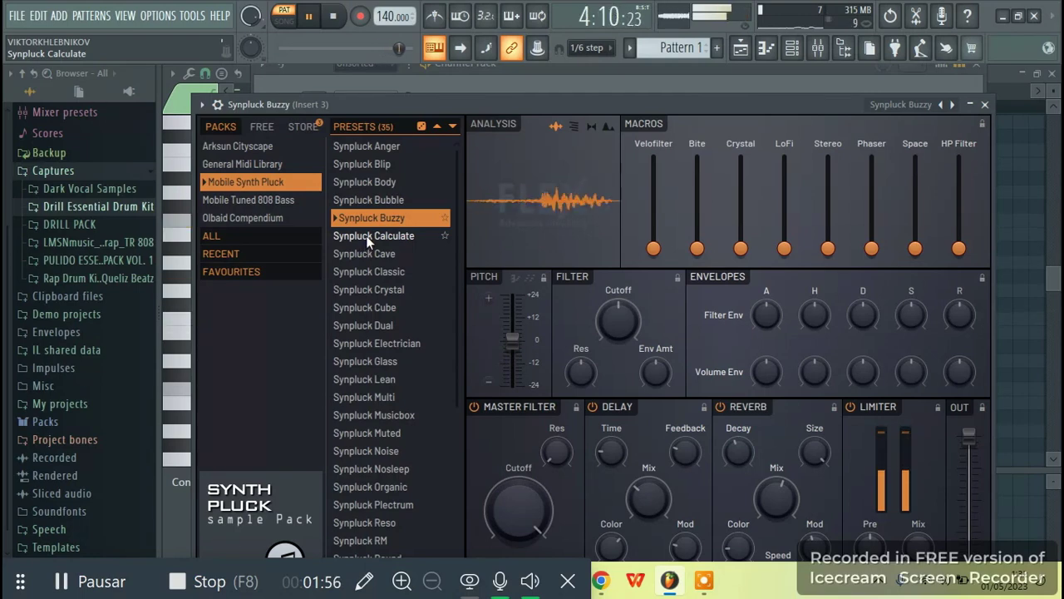
click(367, 235)
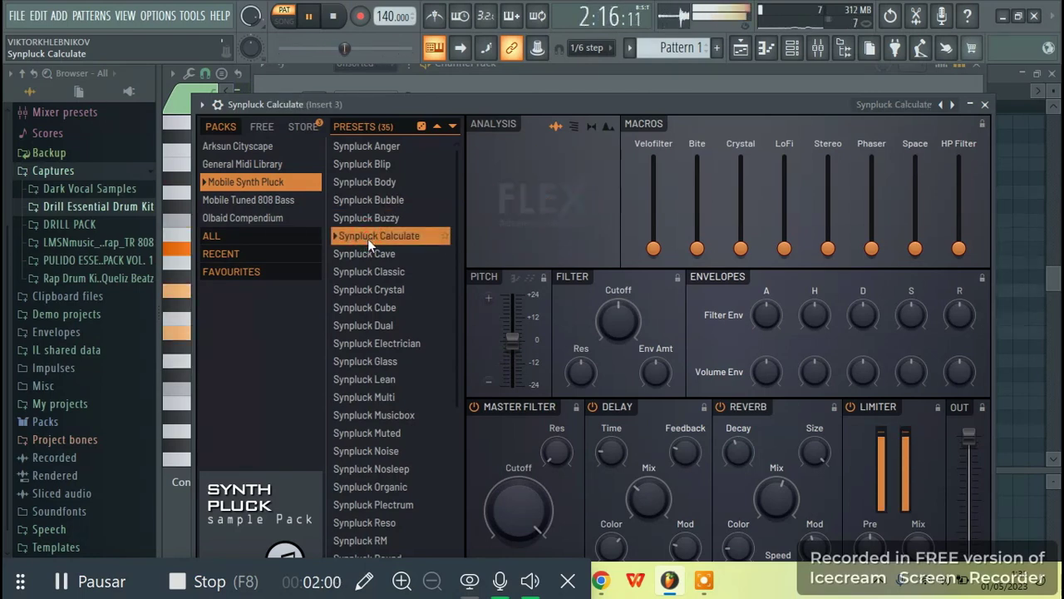
click(367, 254)
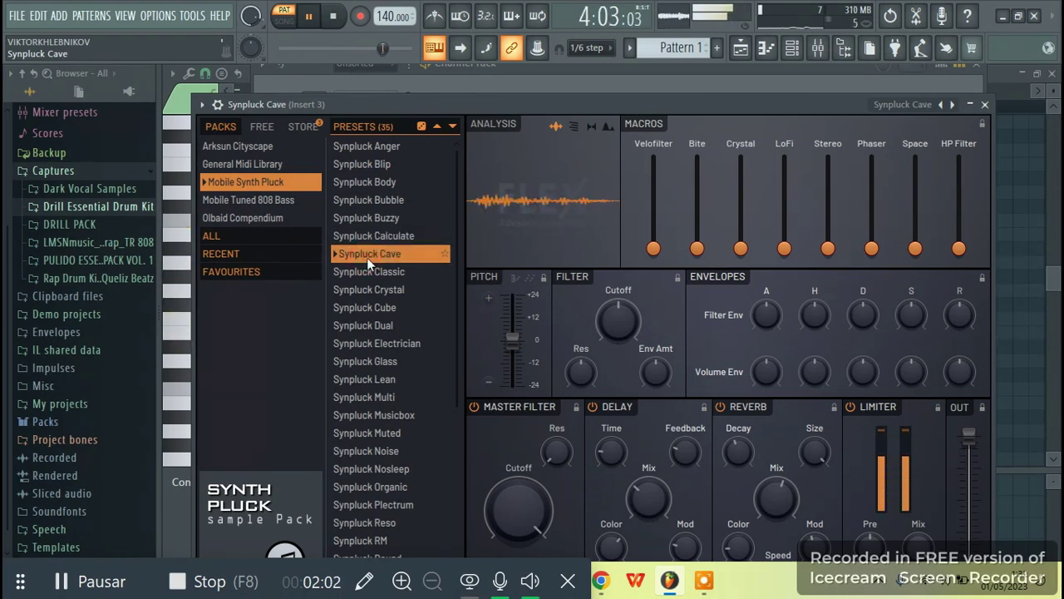
click(367, 271)
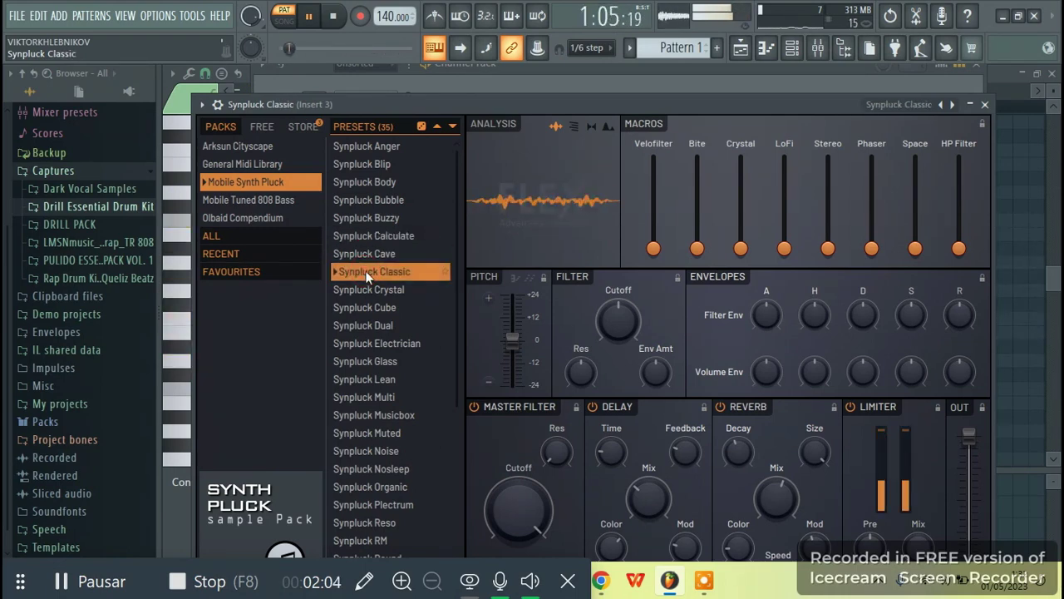
Lower both the master filter cutoff and the filter cutoff of the Synpluck Classic preset
drag(528, 515, 528, 505)
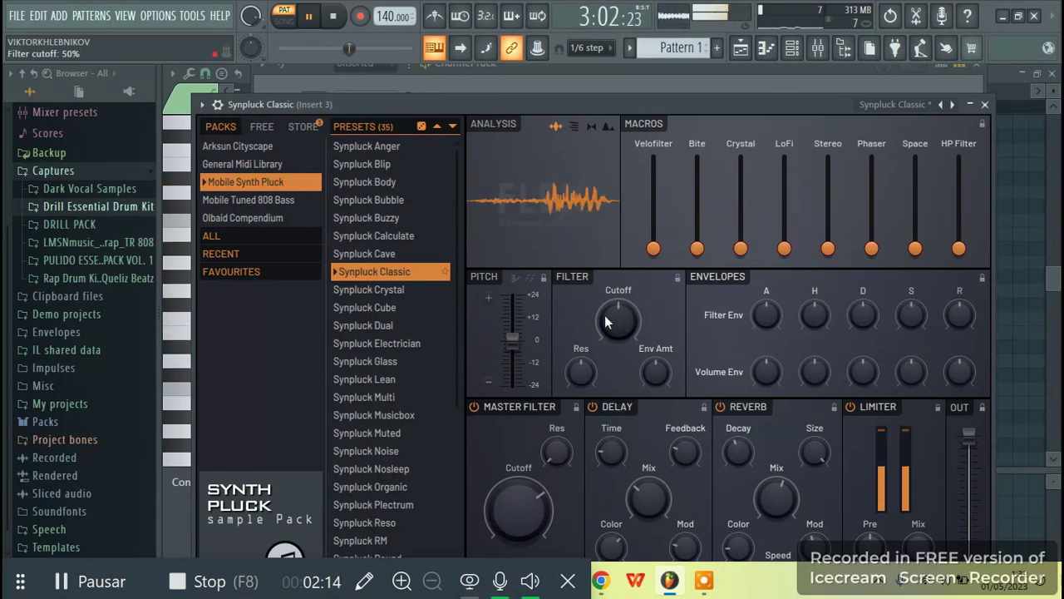
drag(611, 341, 612, 366)
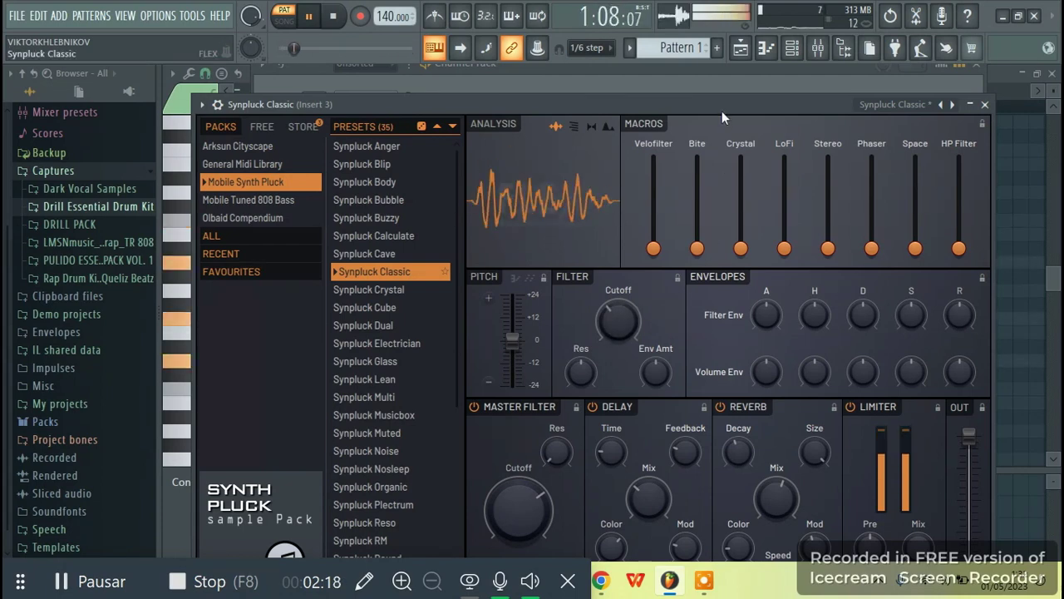
Set Synpluck Classic's delay time to 0:1 and reverb decay to 40%, and adjust the reverb size and speed
drag(723, 110, 695, 69)
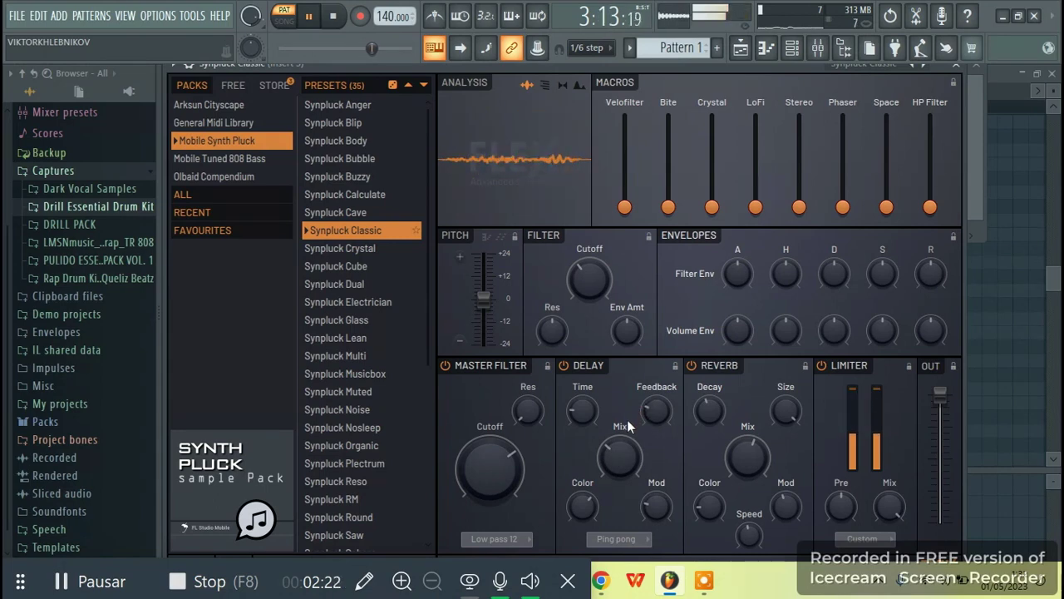
drag(713, 407, 713, 452)
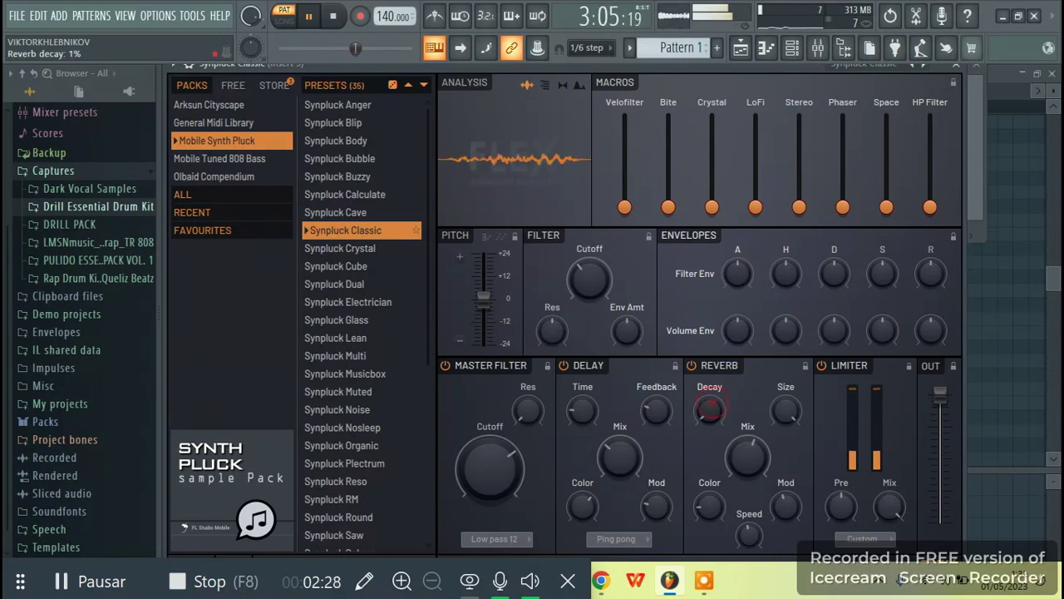
mouse_move(790, 420)
mouse_down()
mouse_move(790, 430)
mouse_move(790, 420)
mouse_up()
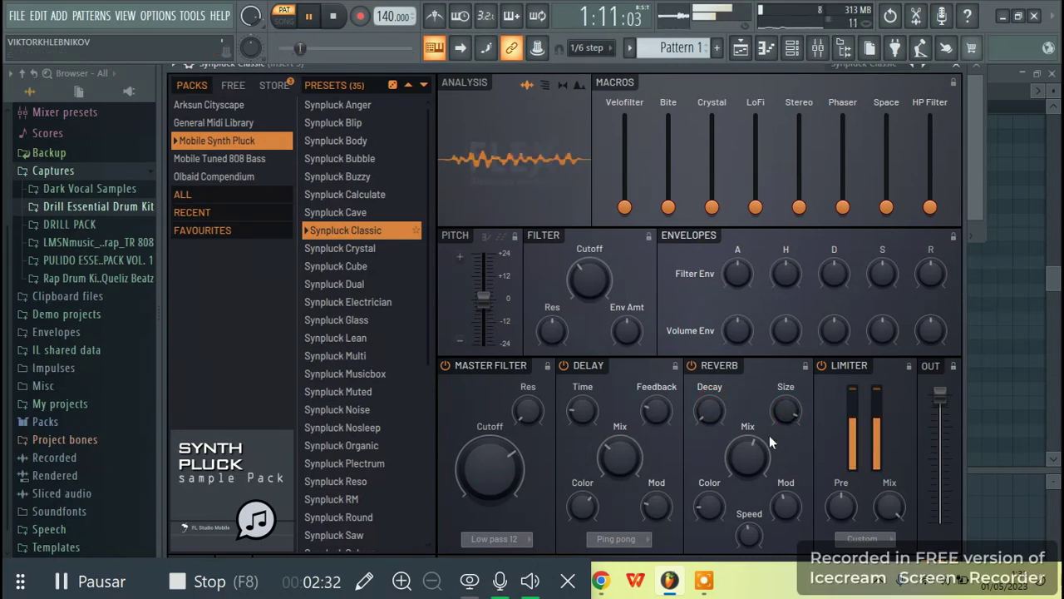
drag(750, 534, 749, 524)
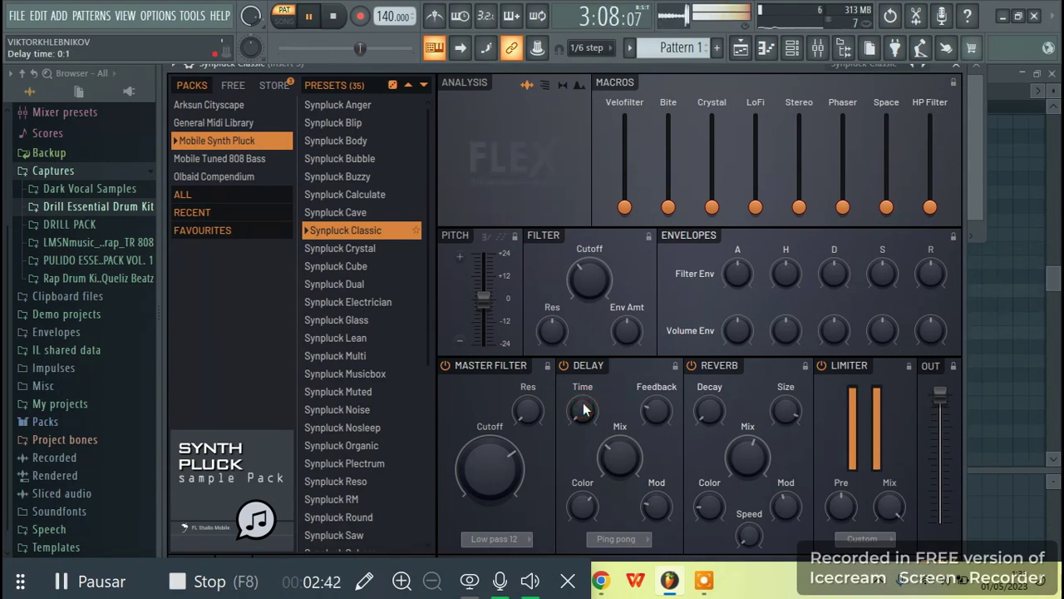
drag(707, 410, 707, 404)
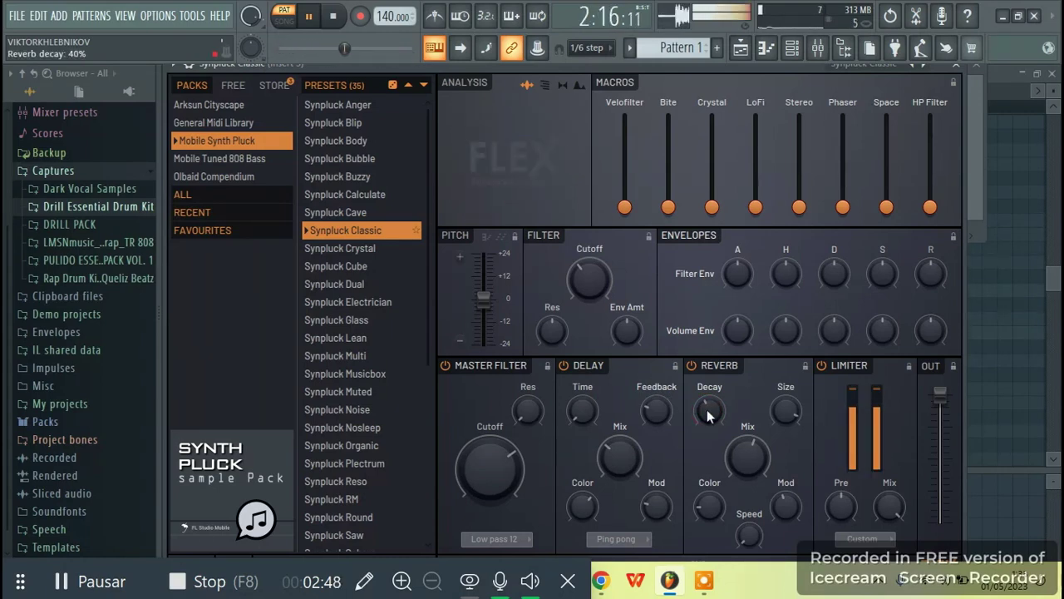
Close the FLEX instrument window and turn down the Synpluck Classic channel's volume
click(955, 71)
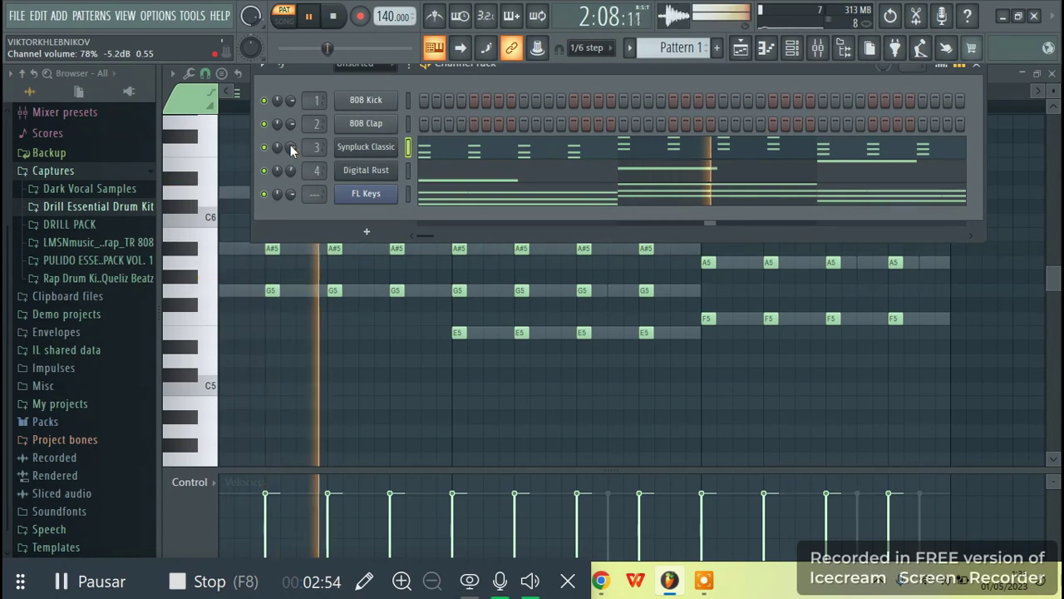
drag(290, 146, 291, 155)
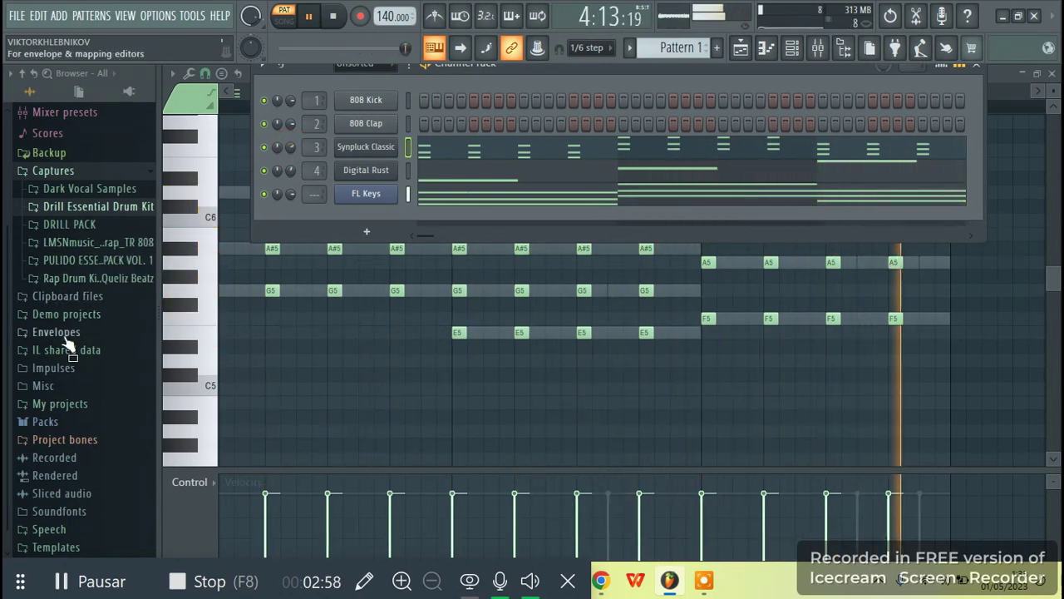
Look through the Instruments folder of the browser's Packs library, including its Bass presets
click(45, 422)
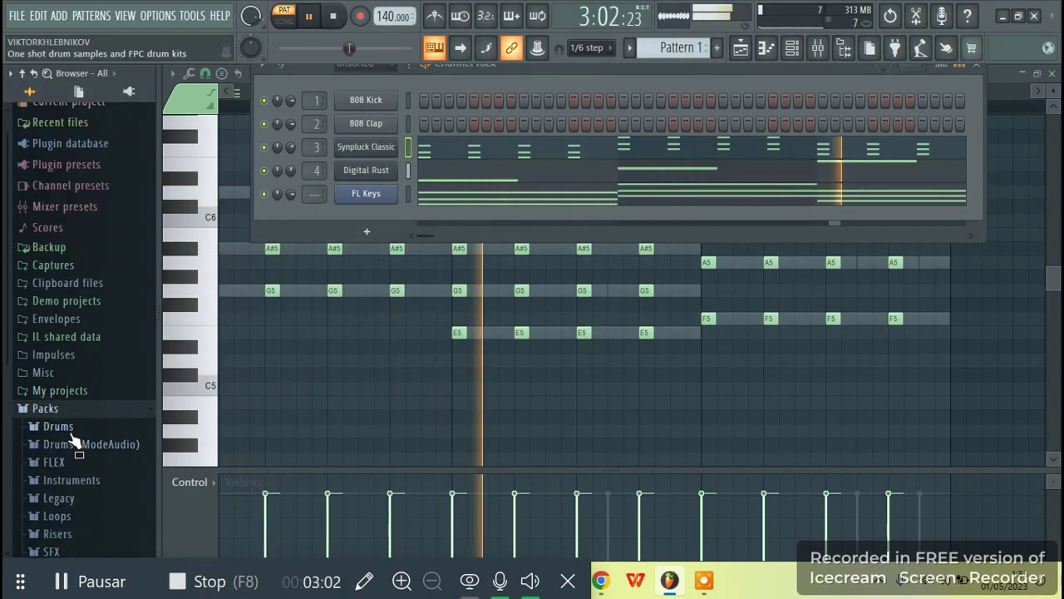
click(66, 483)
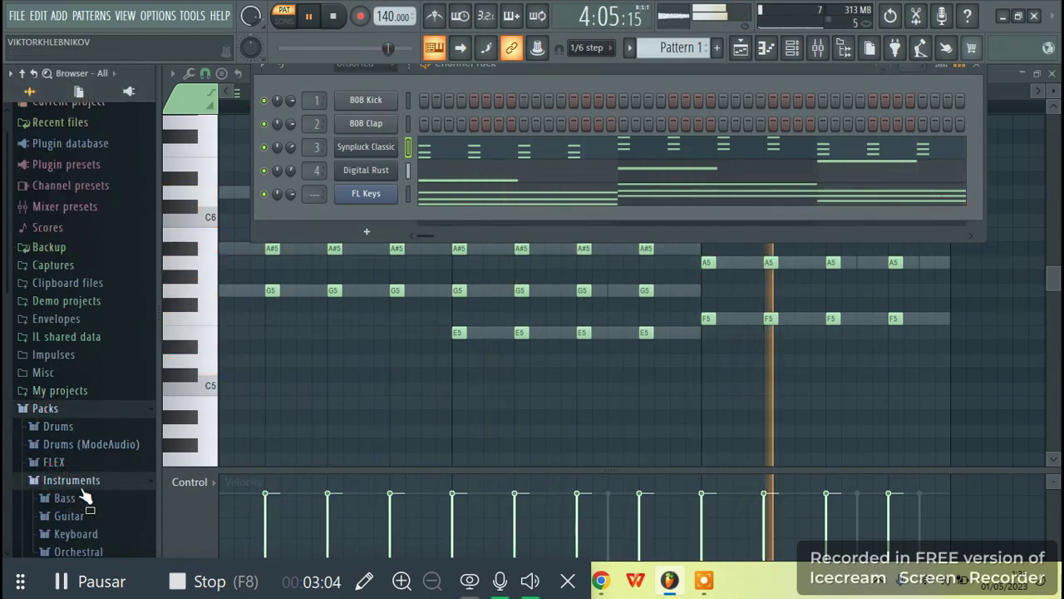
drag(7, 287, 7, 416)
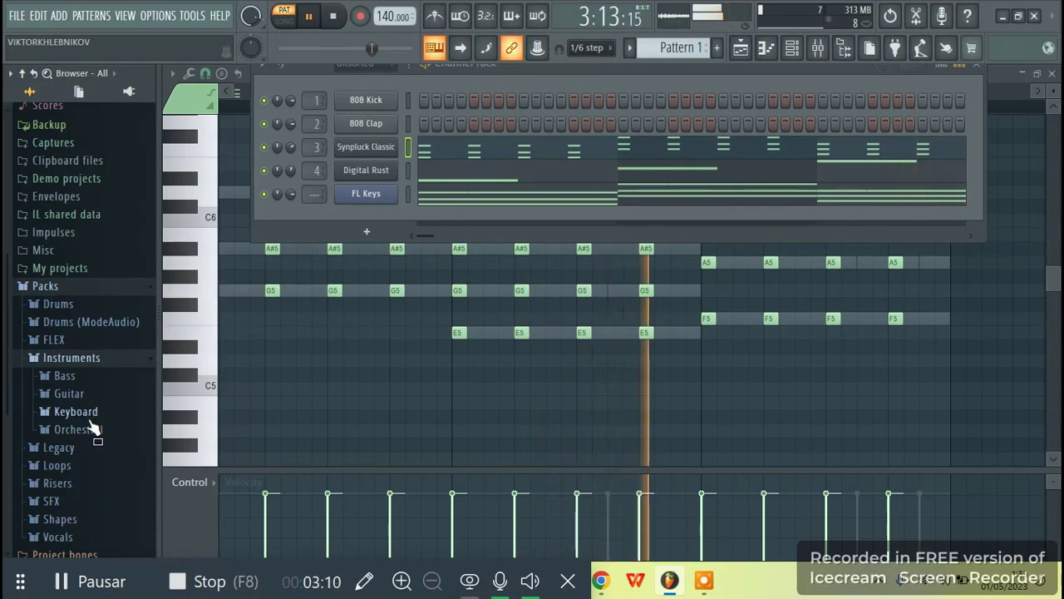
click(65, 375)
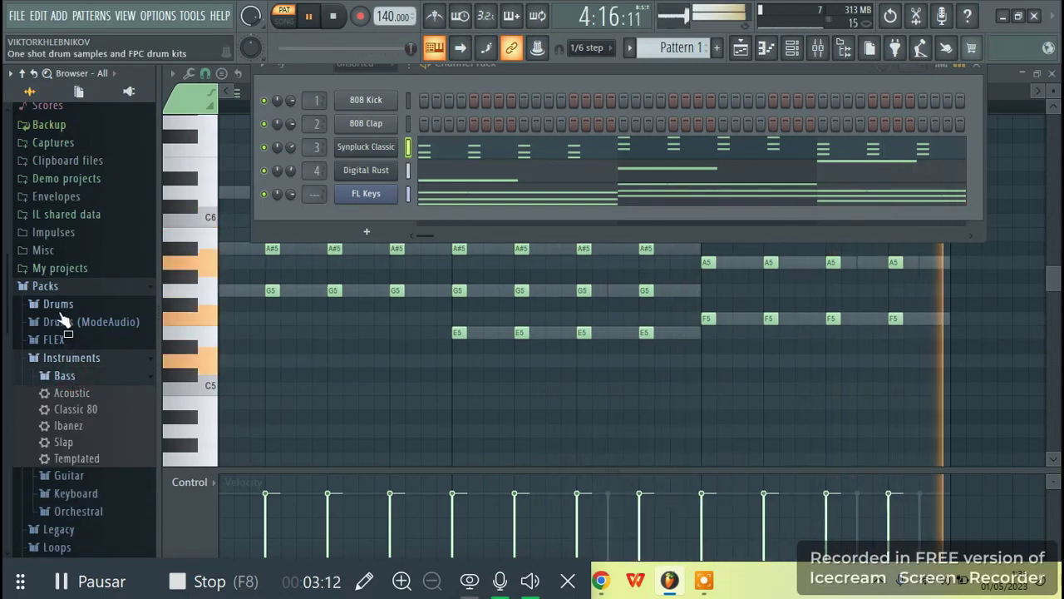
Stop playback and audition kick samples such as 909 Kick in the Drums pack's Kicks folder
click(58, 305)
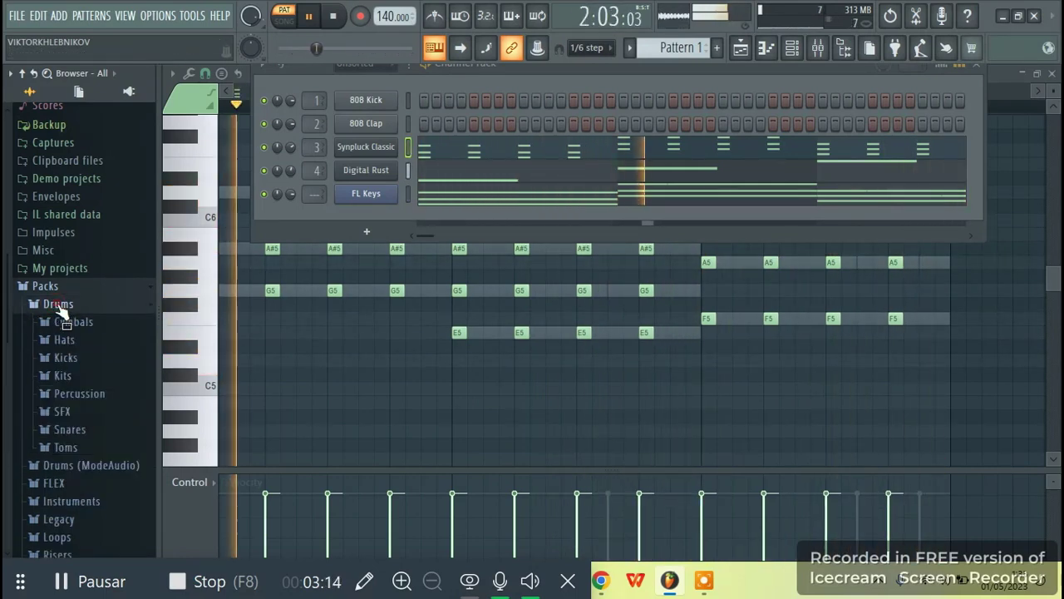
key(space)
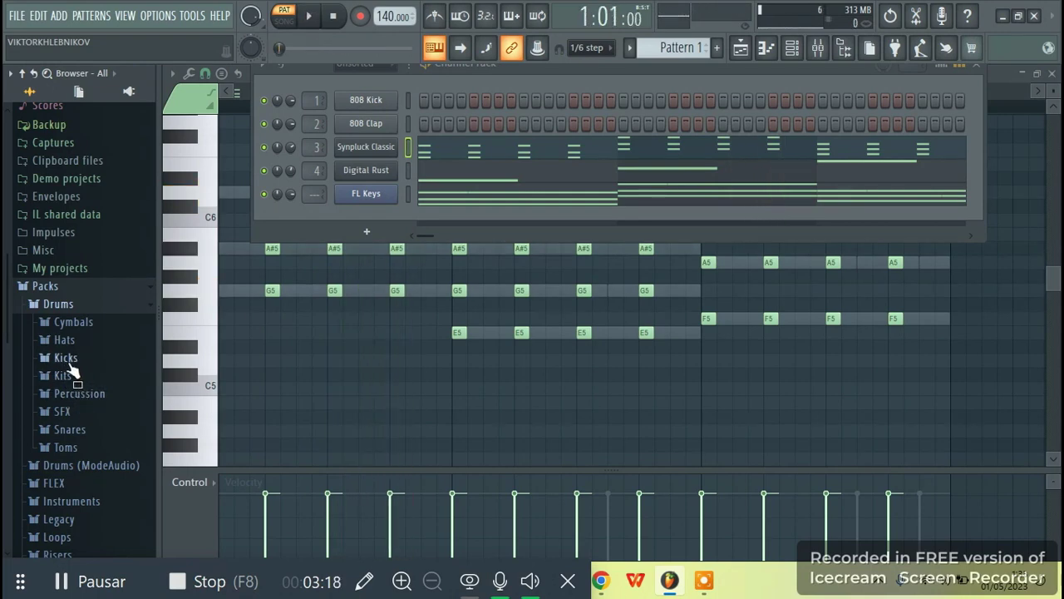
click(68, 361)
click(76, 272)
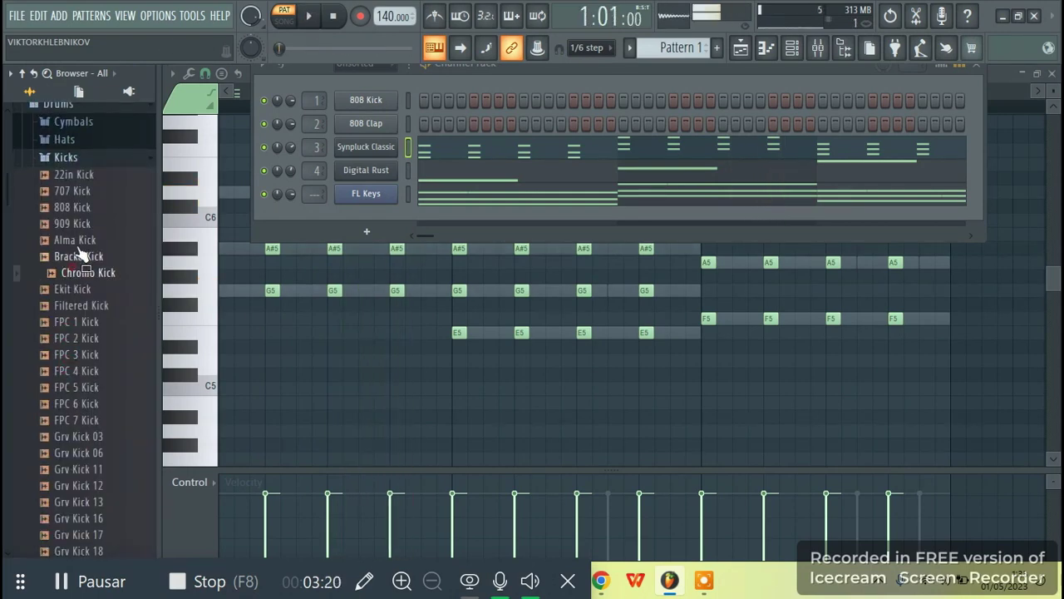
click(77, 223)
click(66, 157)
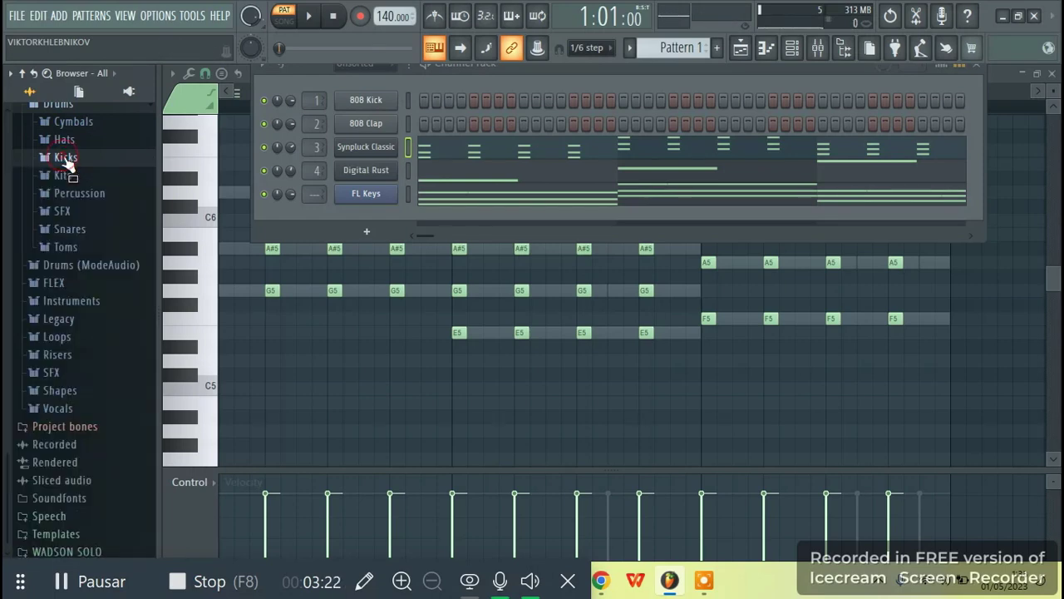
Look through the Kits and Percussion folders of the Drums pack, closing each again
click(70, 177)
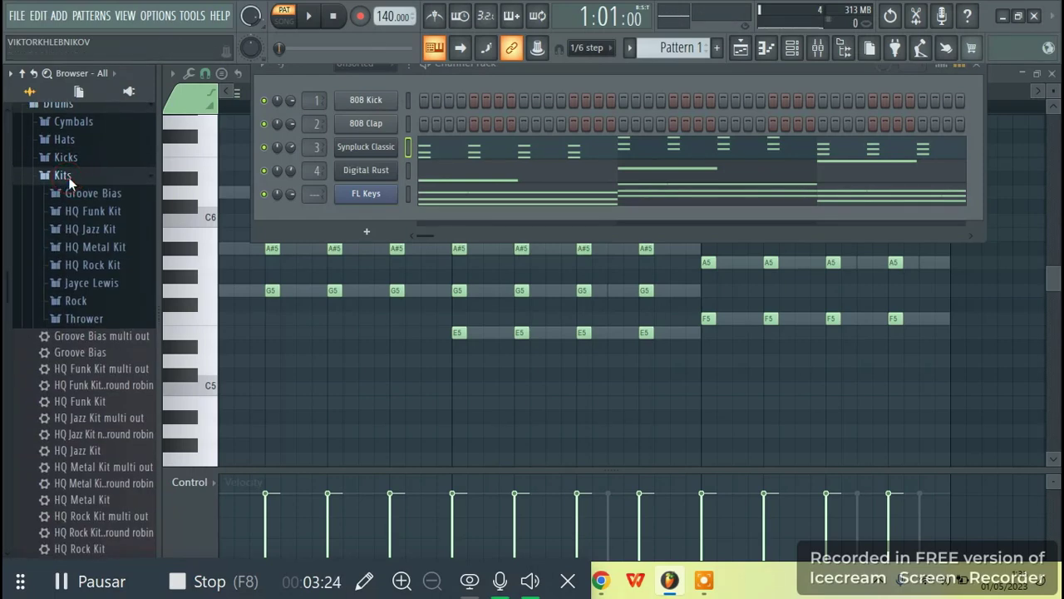
click(63, 176)
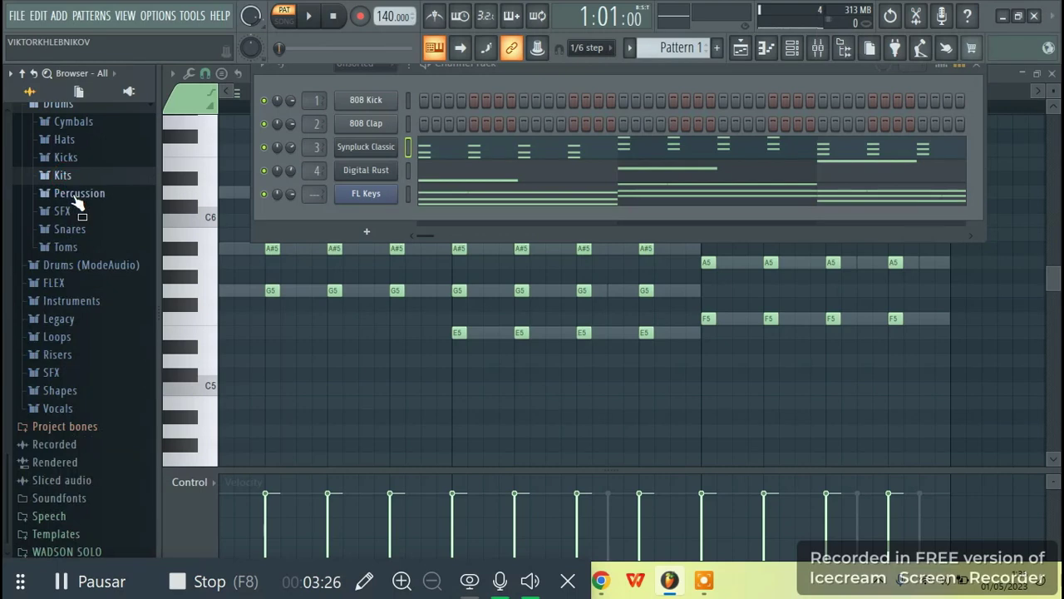
click(73, 193)
click(73, 193)
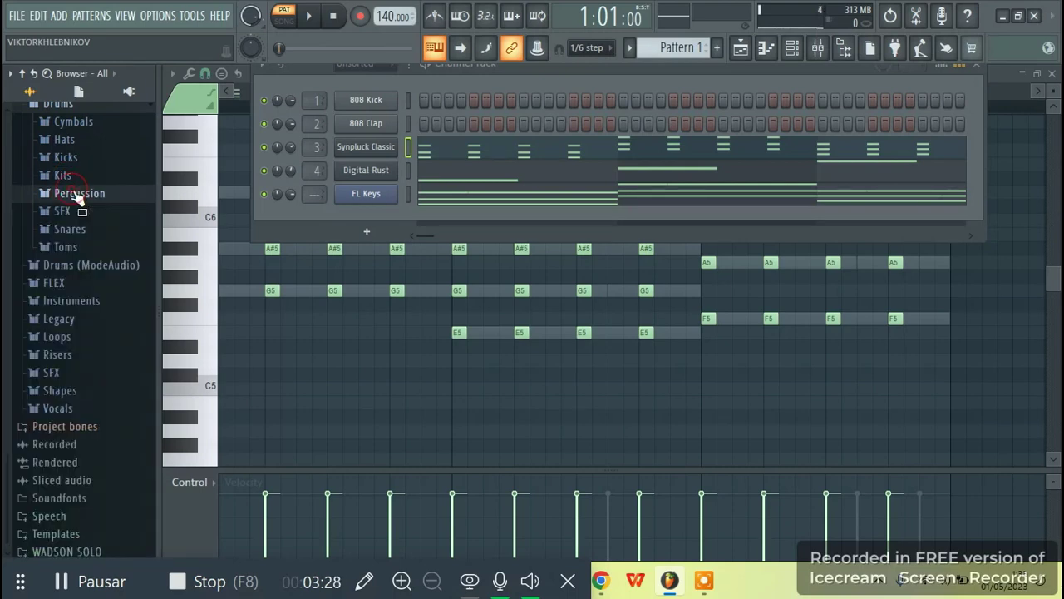
Look through the Kicks and Percussion folders of the Drums (ModeAudio) pack, and check the Instruments folder
click(63, 266)
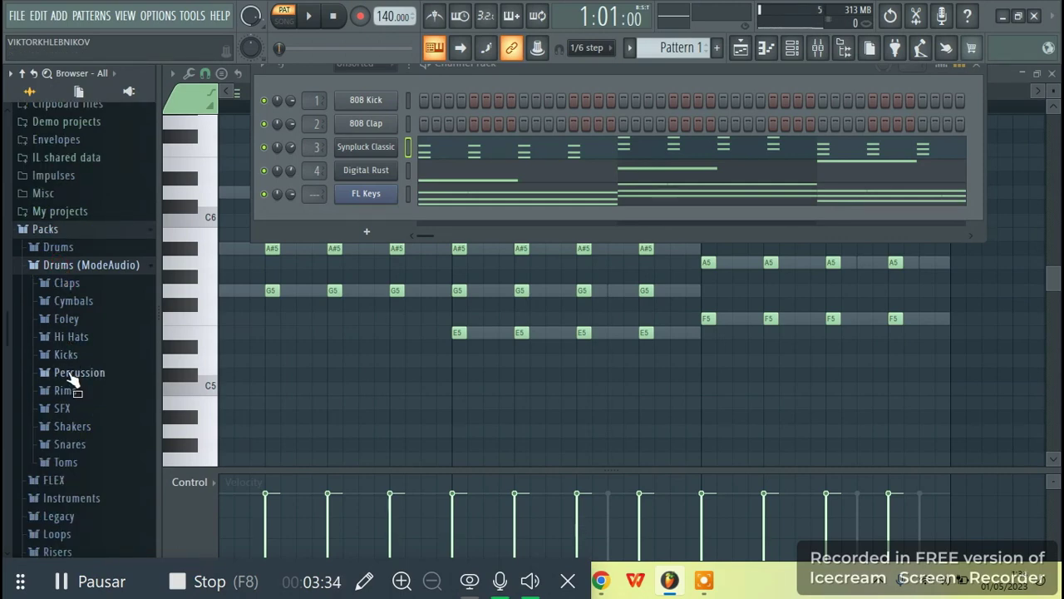
click(67, 356)
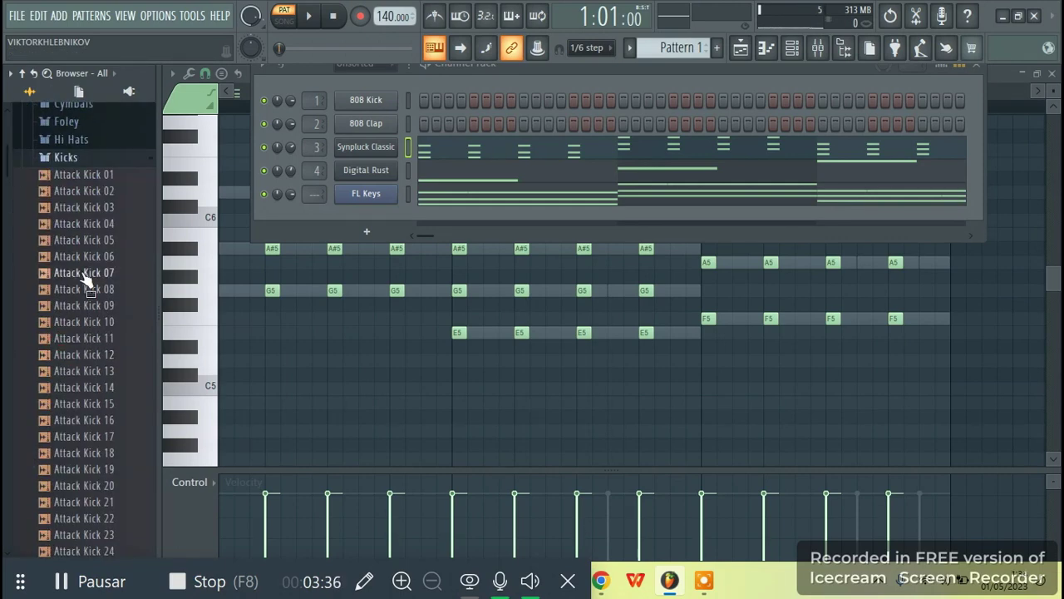
click(67, 158)
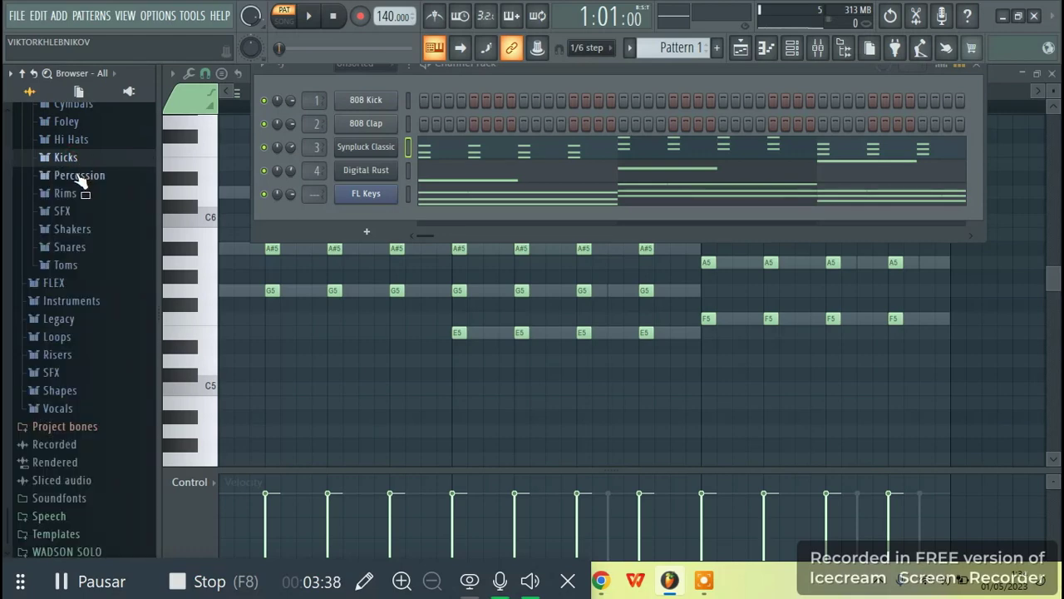
click(78, 175)
click(79, 176)
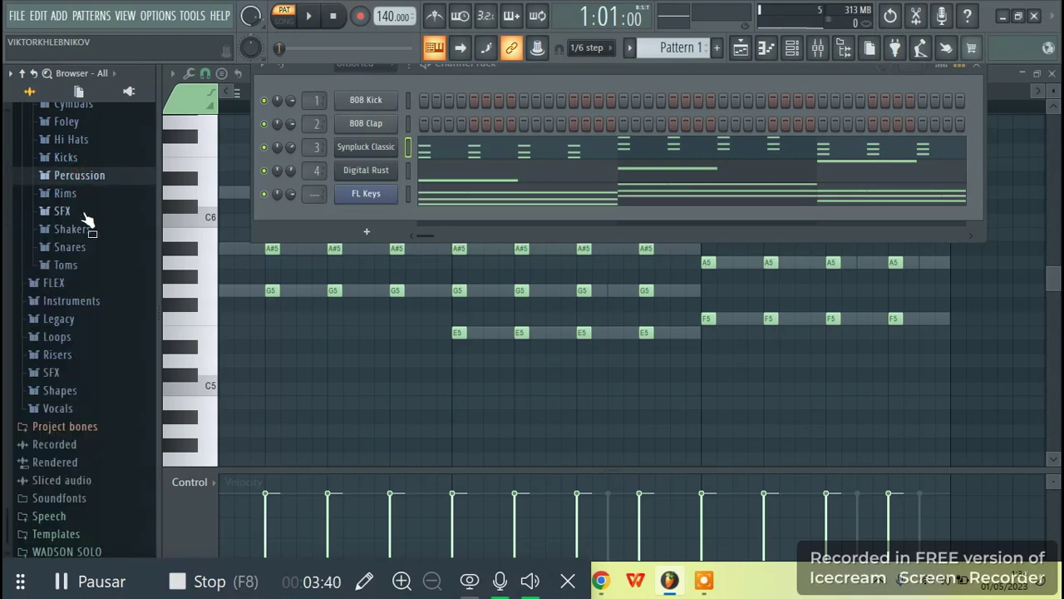
click(70, 301)
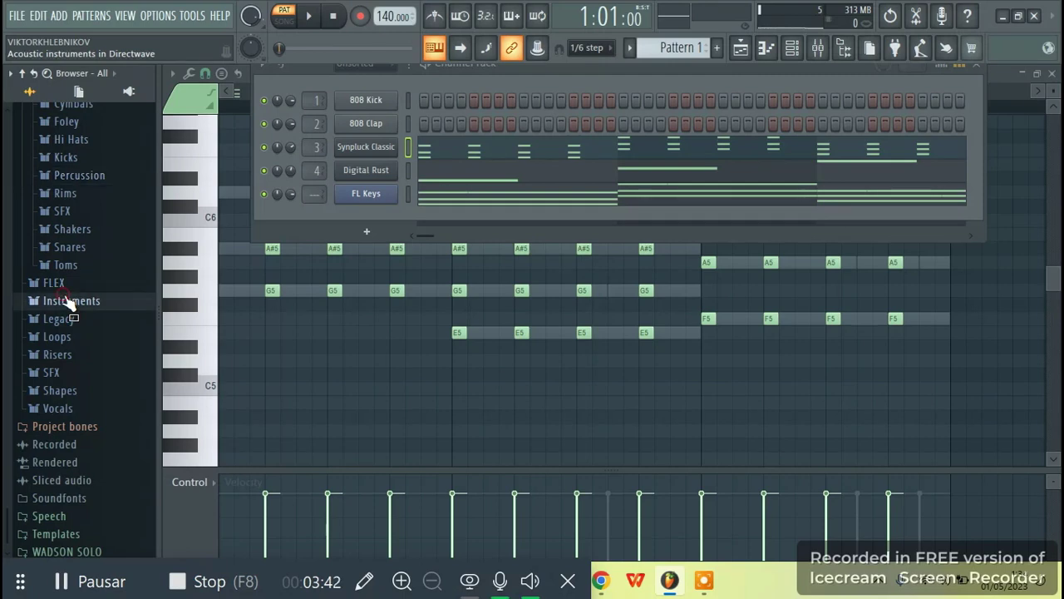
click(64, 302)
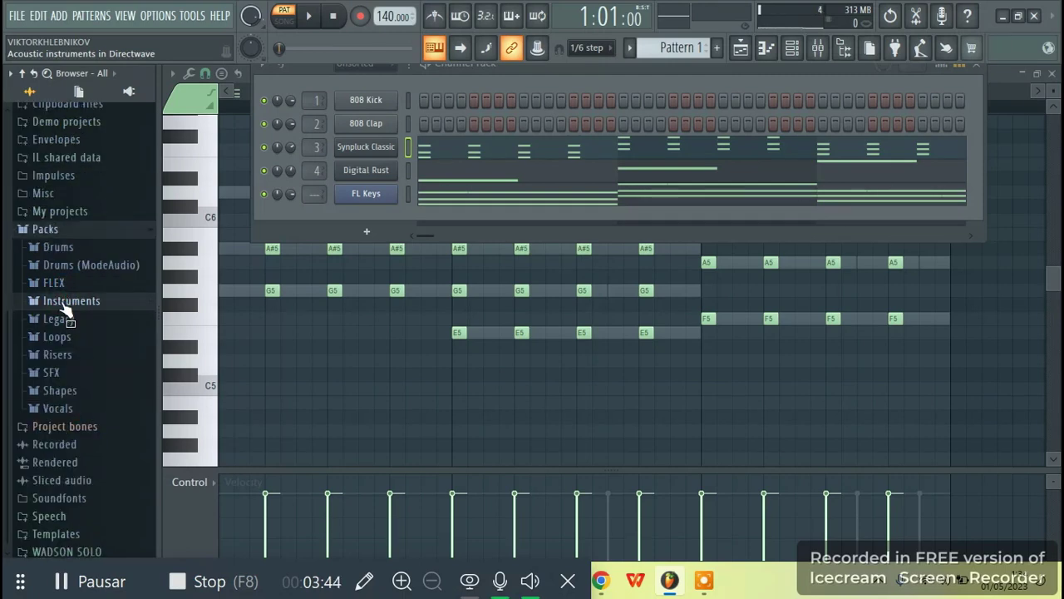
Audition hats in the Legacy pack's Drums > HipHop folder and load HIP_Hat_6 in place of the 808 Clap channel's sound
click(59, 320)
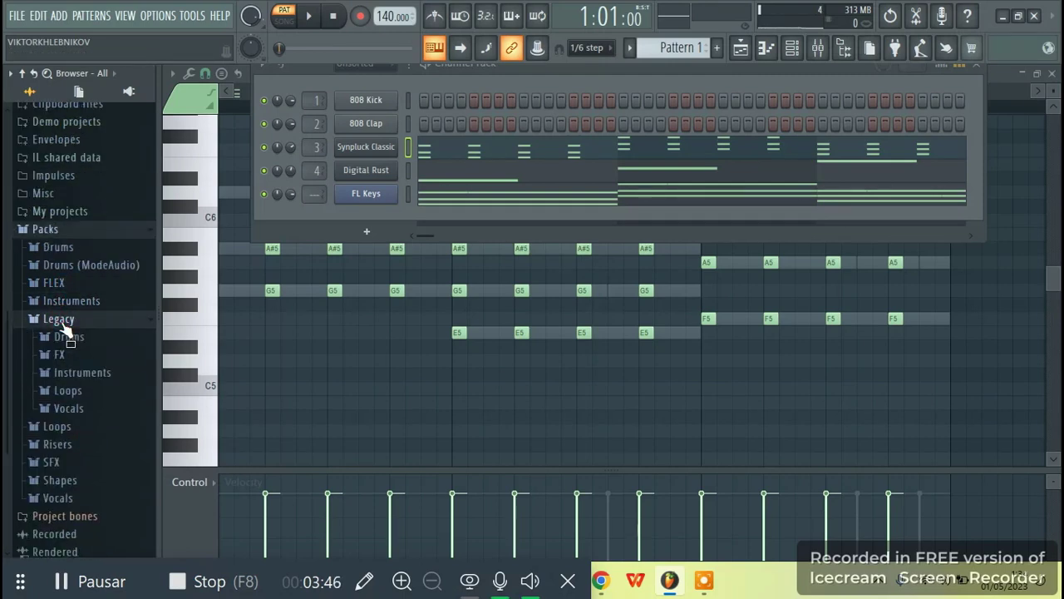
click(70, 337)
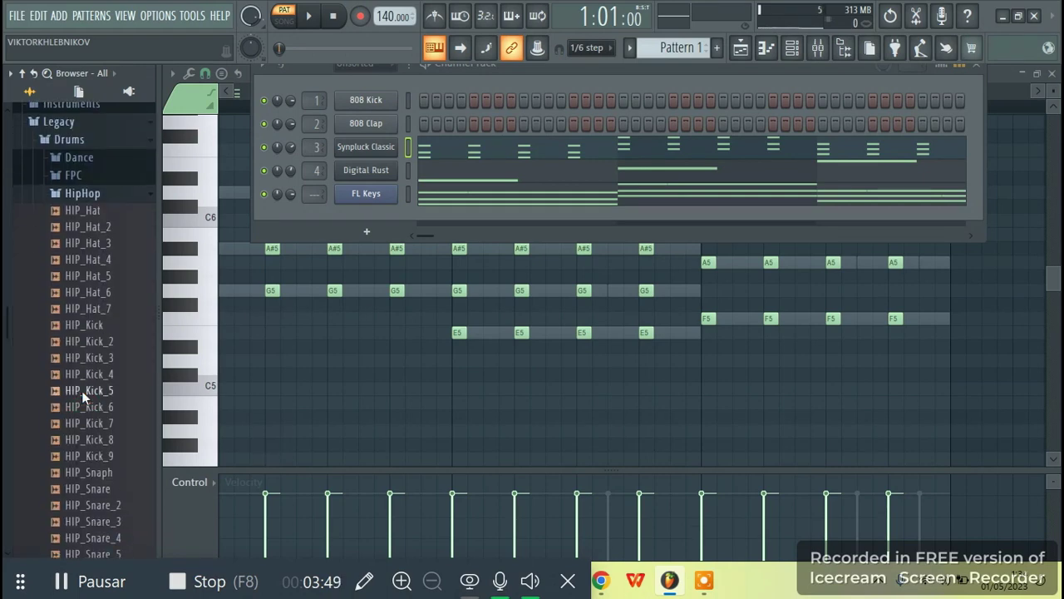
click(104, 255)
click(98, 248)
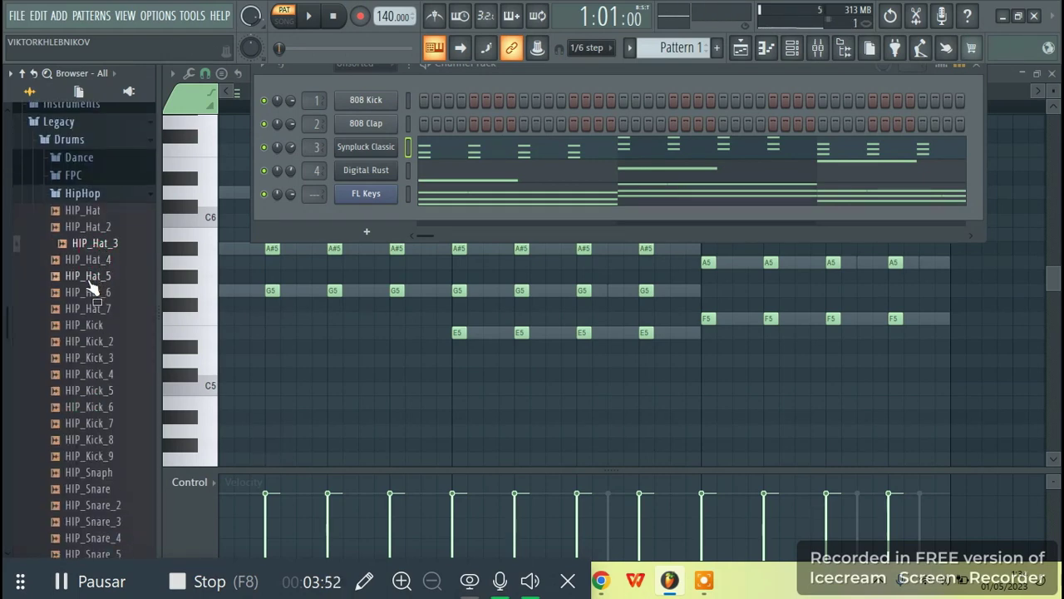
click(90, 277)
click(89, 294)
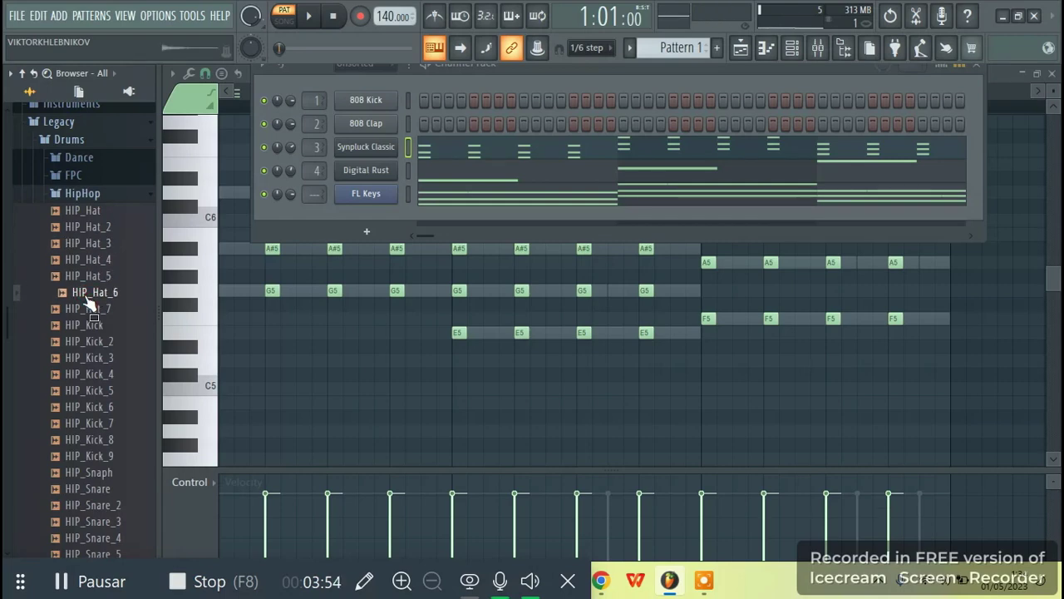
drag(89, 304, 366, 127)
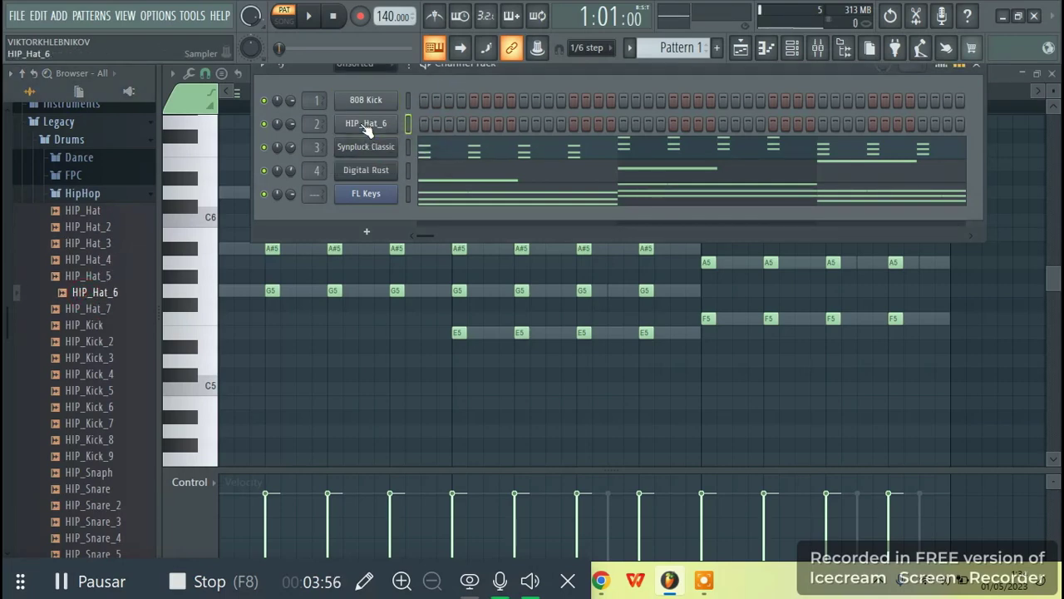
Fill every second step of the HIP_Hat_6 channel and play the pattern to check it
right_click(364, 126)
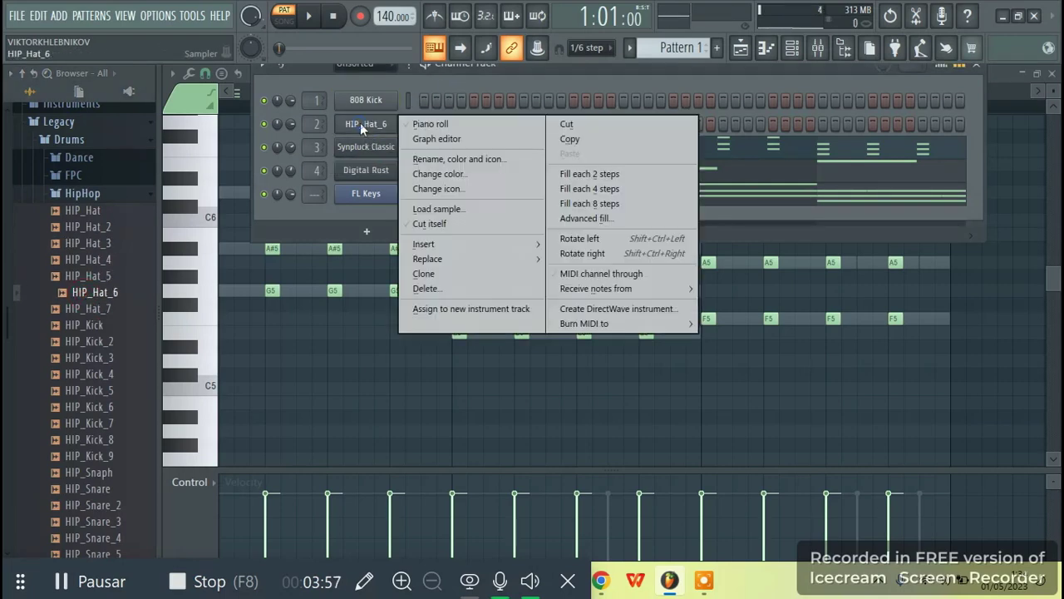
click(598, 174)
key(space)
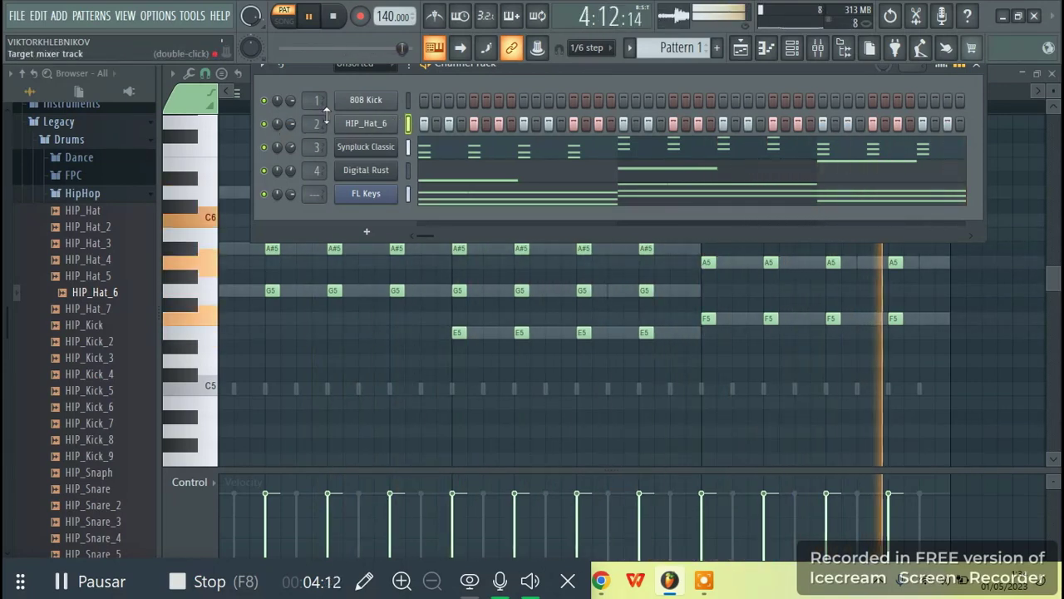
key(space)
Add extra HIP_Hat_6 hits at 1:10, 3:10, 4:06 and 4:10 while listening to the pattern
click(536, 123)
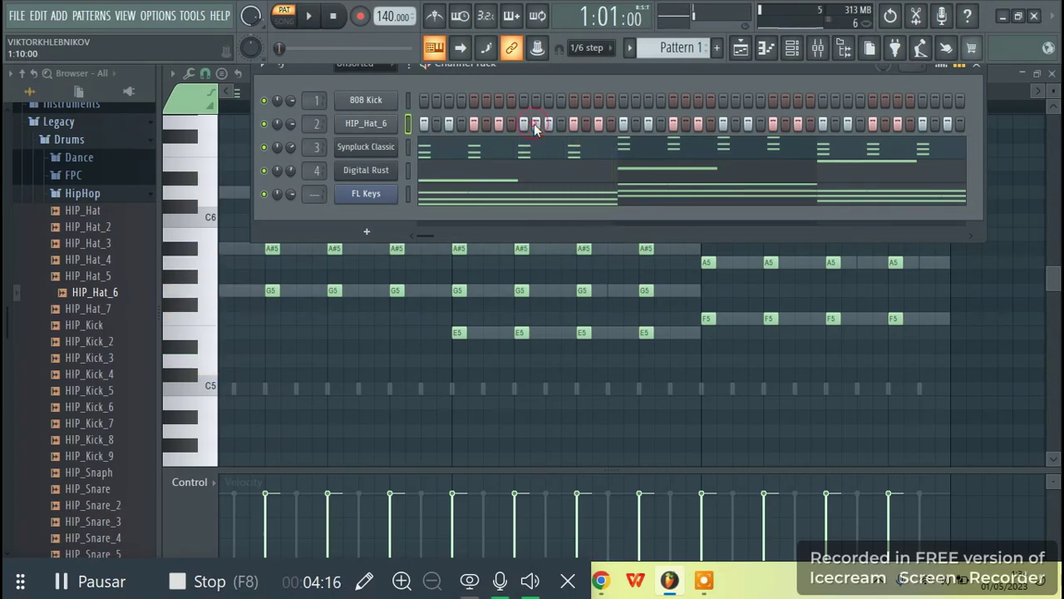
key(space)
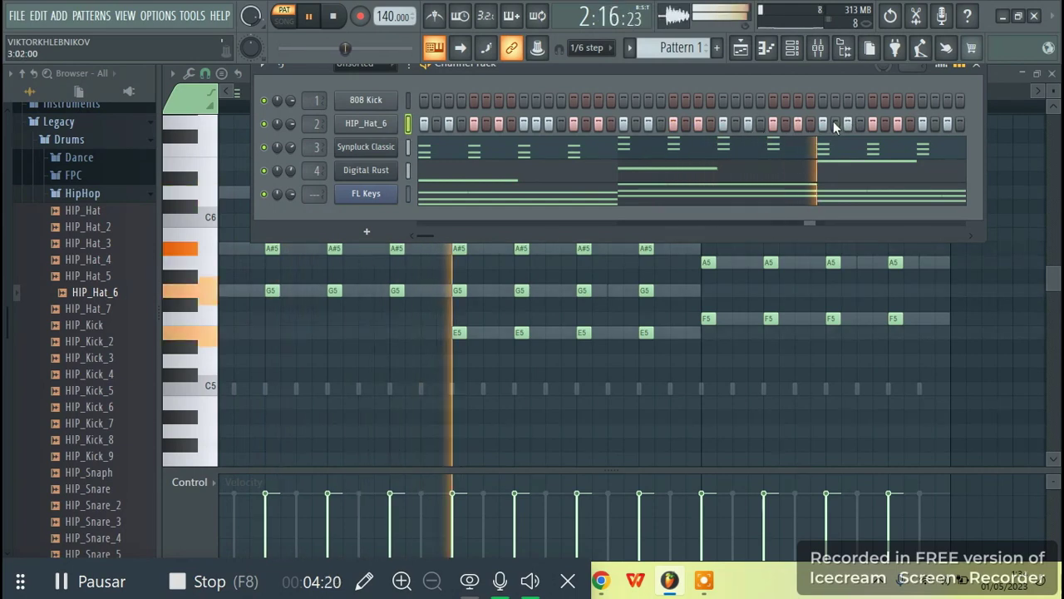
click(934, 124)
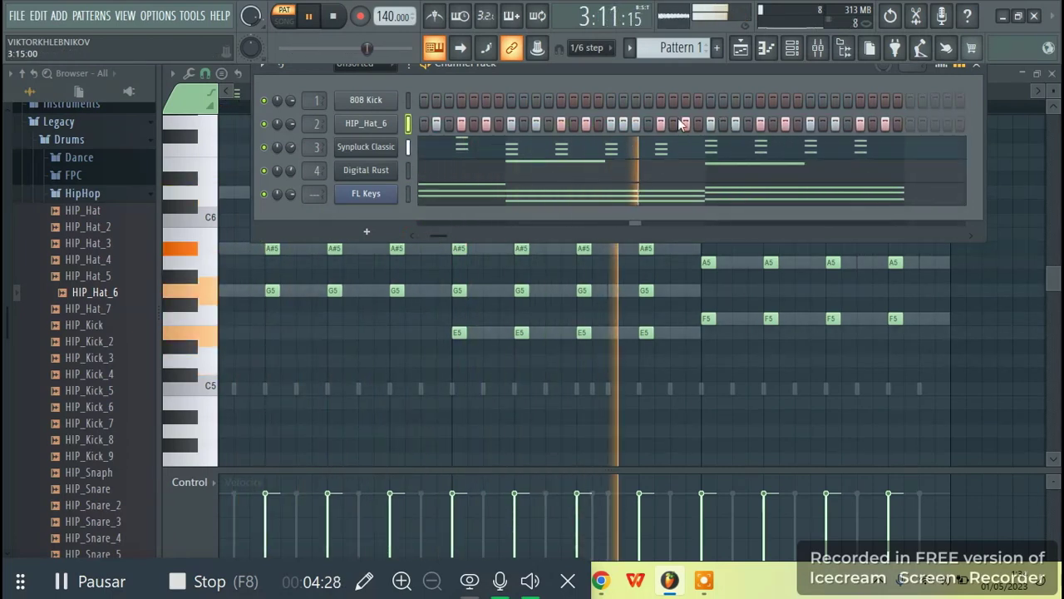
click(771, 123)
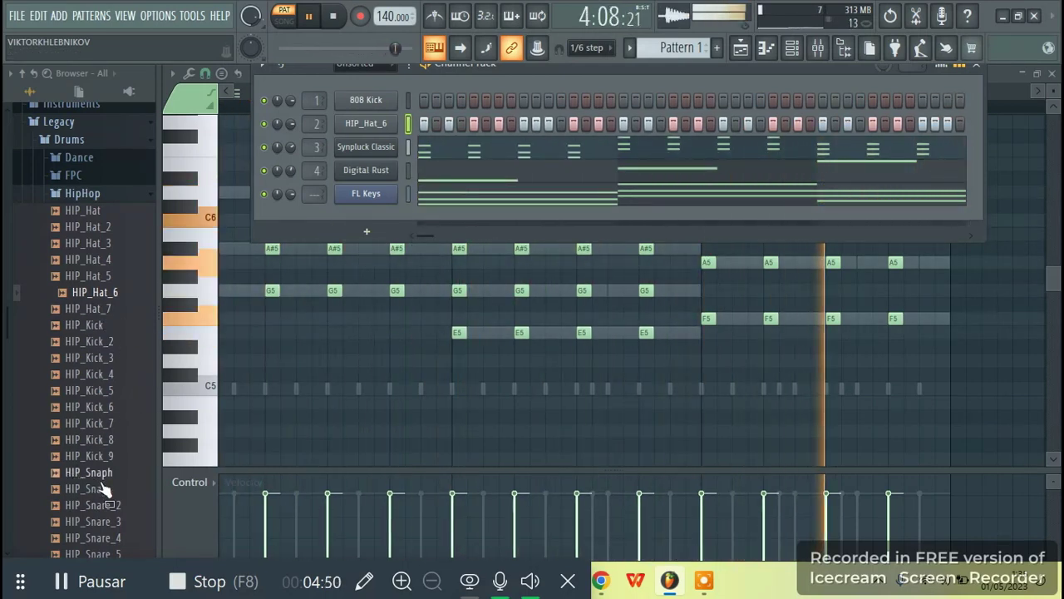
Audition HIP_Snare_4 and HIP_Snare_5, and load HIP_Snare_5 in place of the 808 Kick channel's sound
drag(5, 321, 5, 375)
click(97, 434)
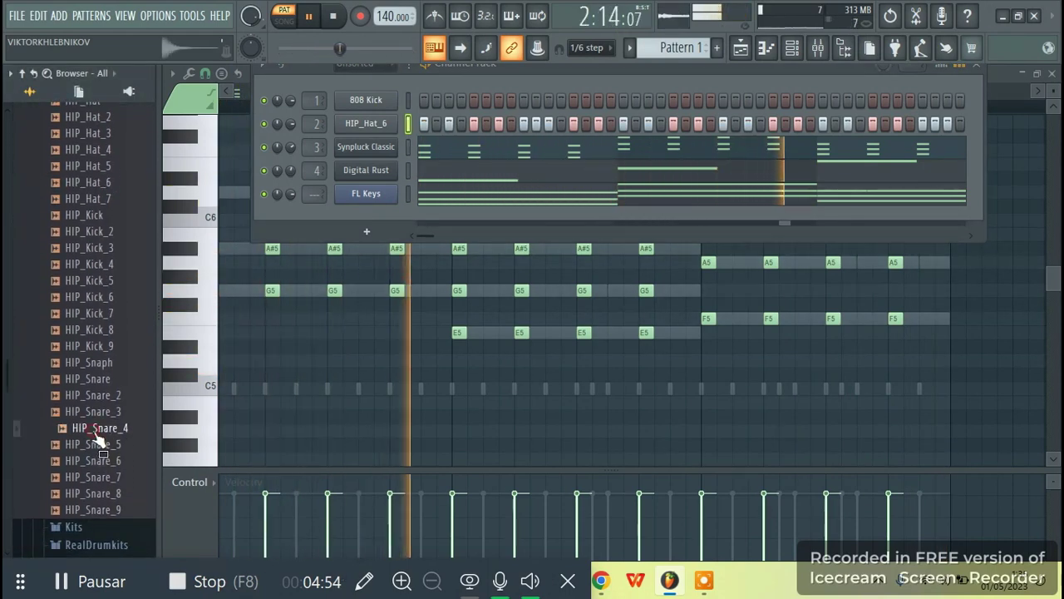
click(96, 444)
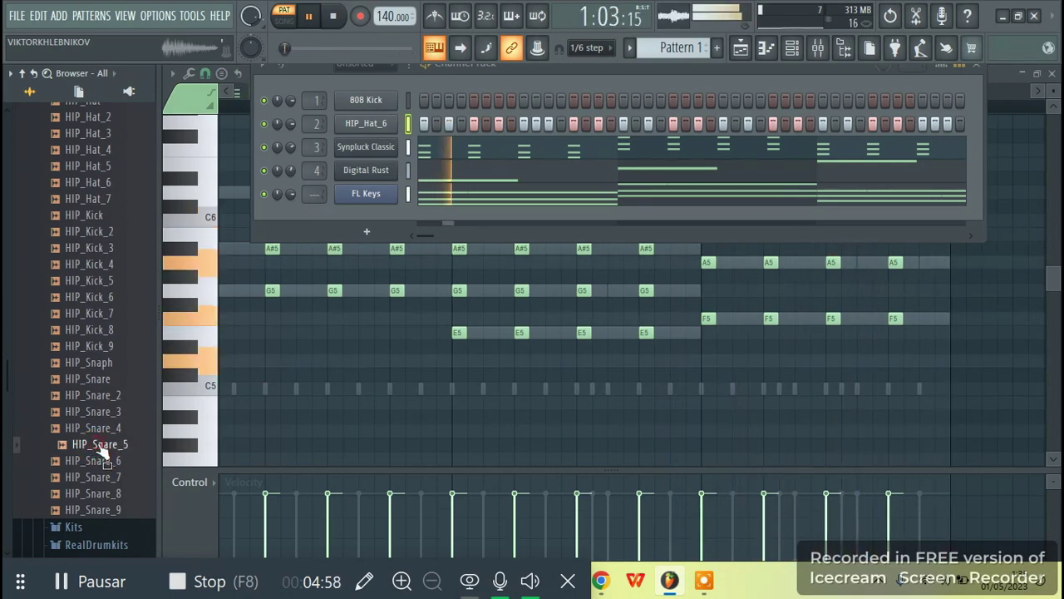
drag(96, 447, 366, 99)
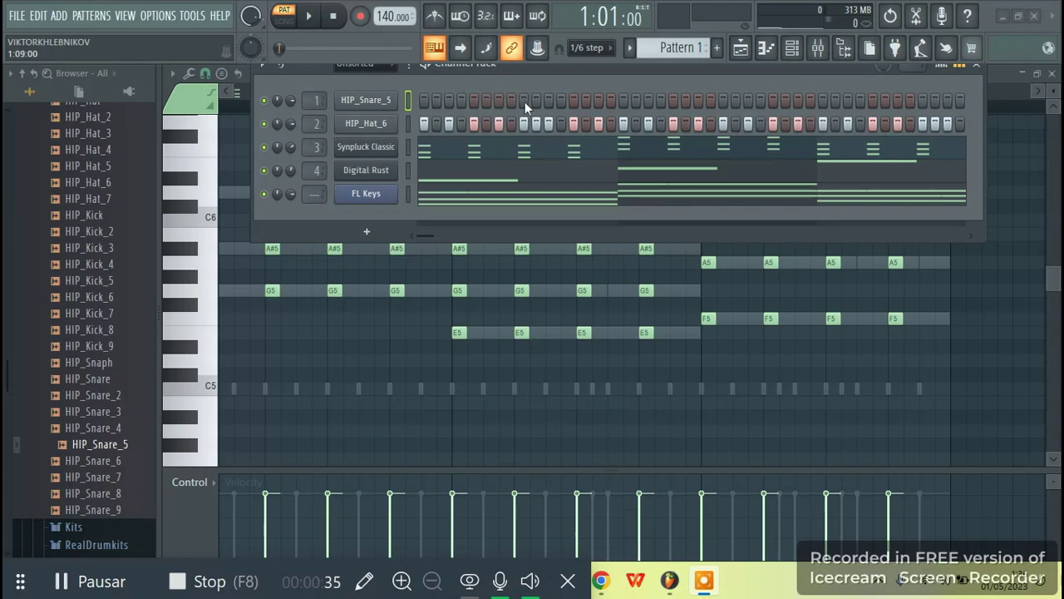
Place HIP_Snare_5 hits on step 9 of all four bars, listening to the pattern
key(space)
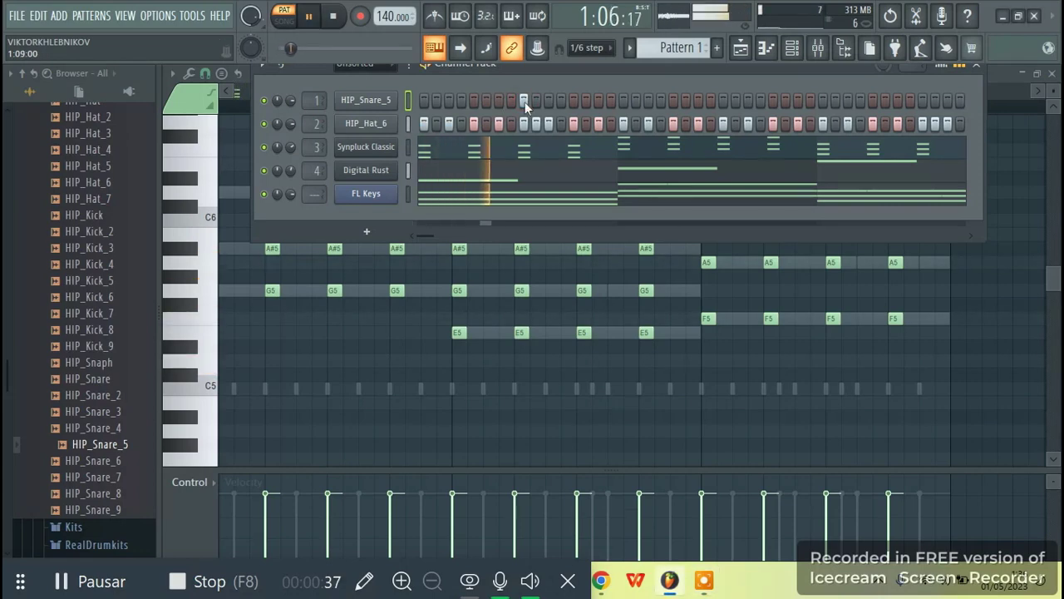
click(724, 101)
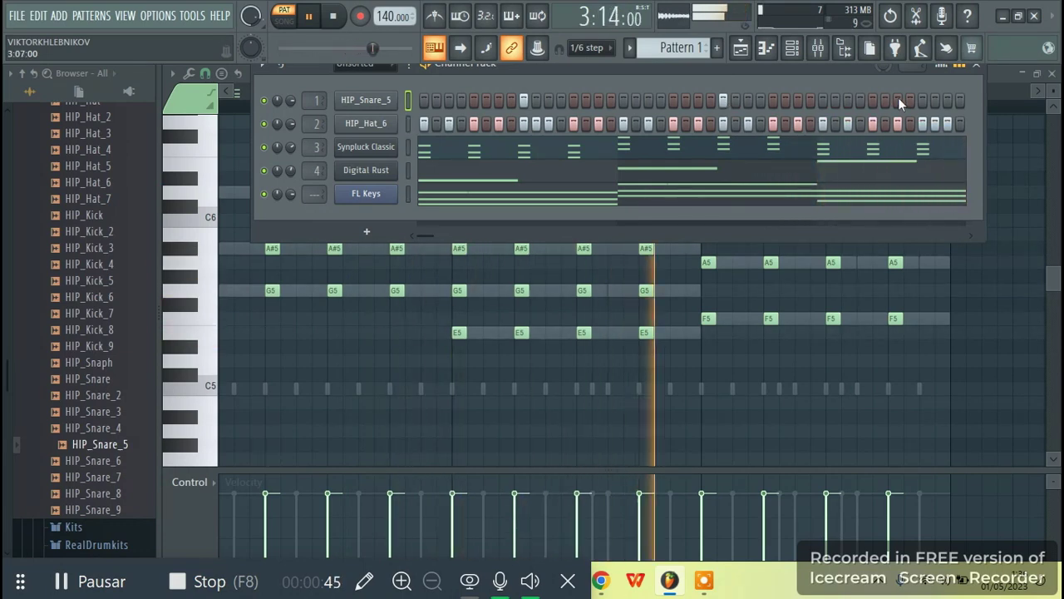
key(space)
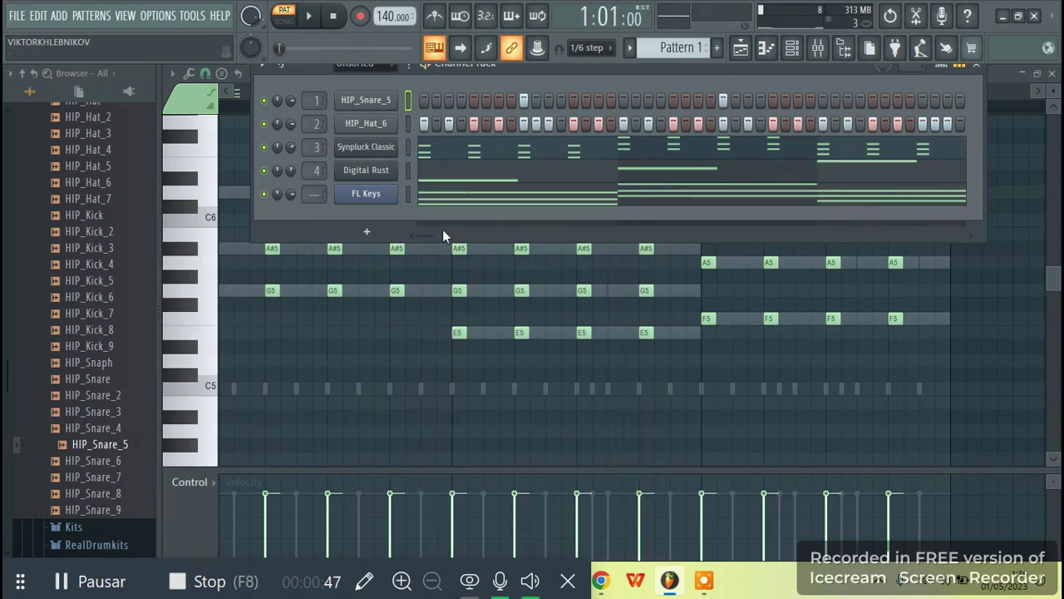
drag(427, 234, 424, 233)
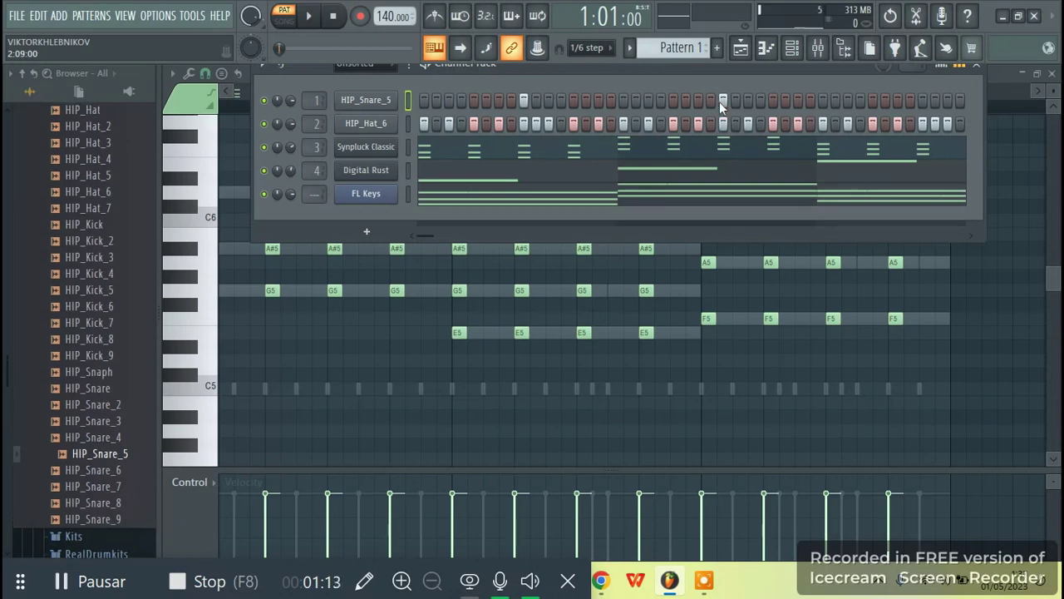
key(space)
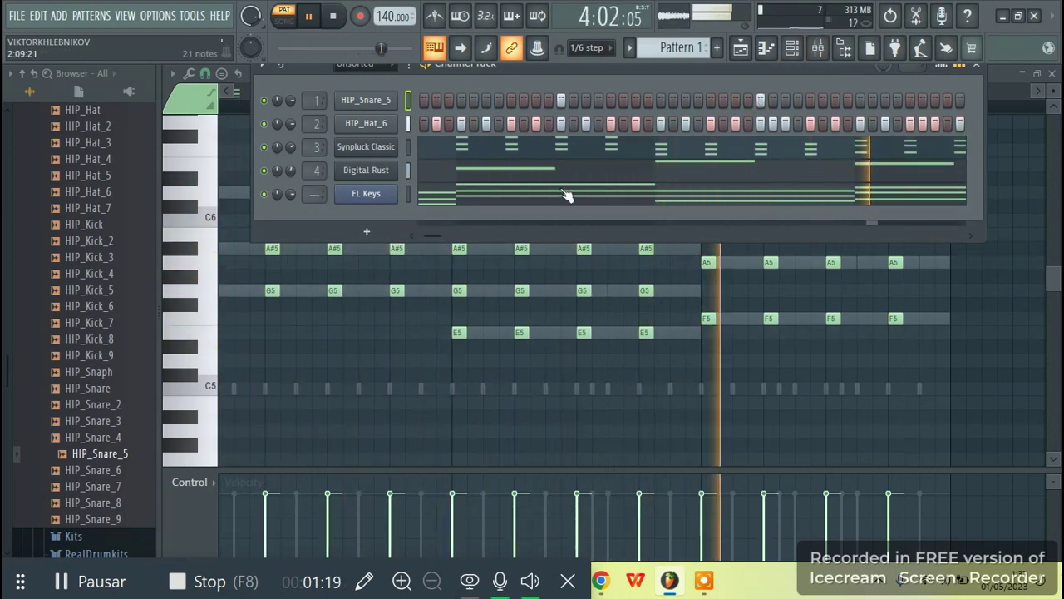
click(960, 100)
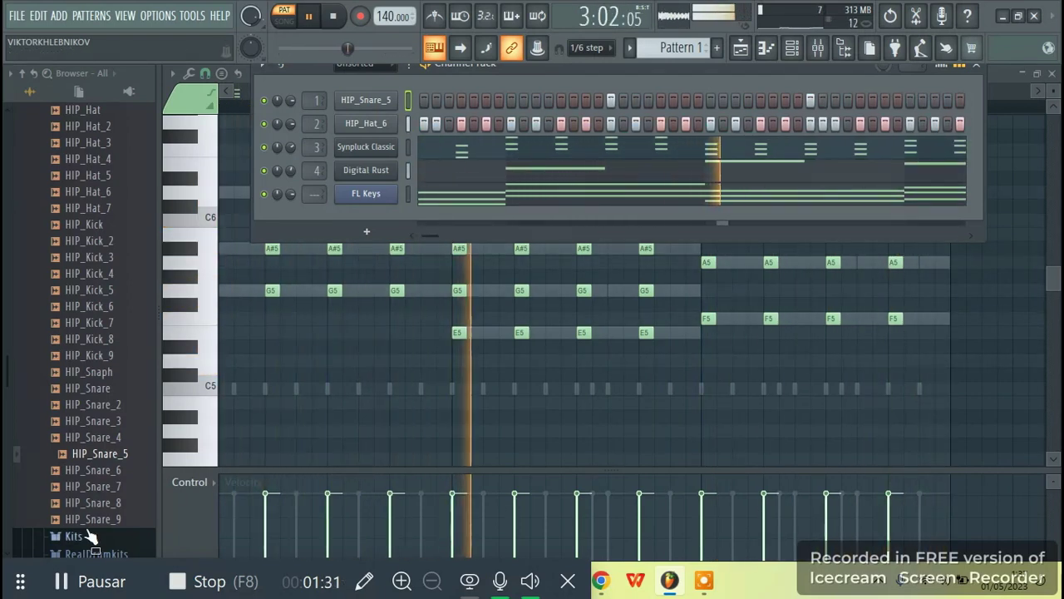
key(space)
Audition the samples HIP_Snare_6 to HIP_Snare_9 in the HipHop folder
click(95, 504)
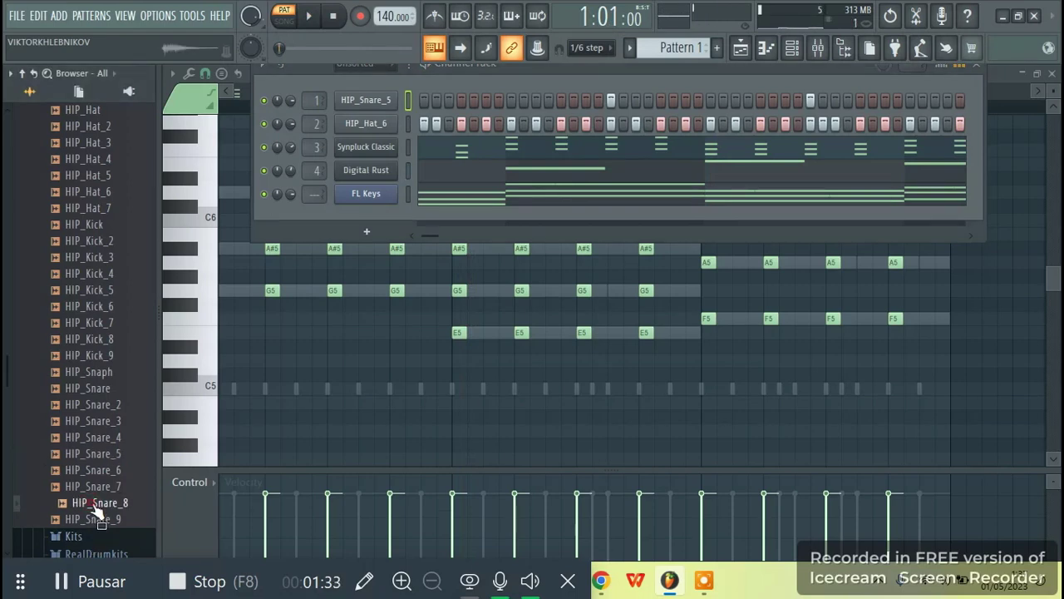
click(95, 522)
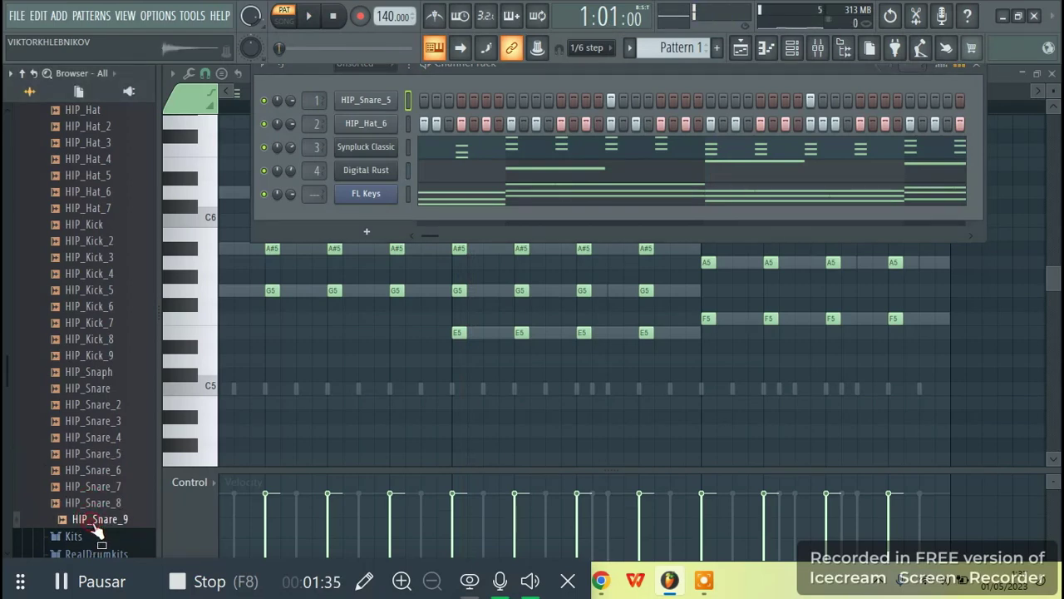
click(95, 489)
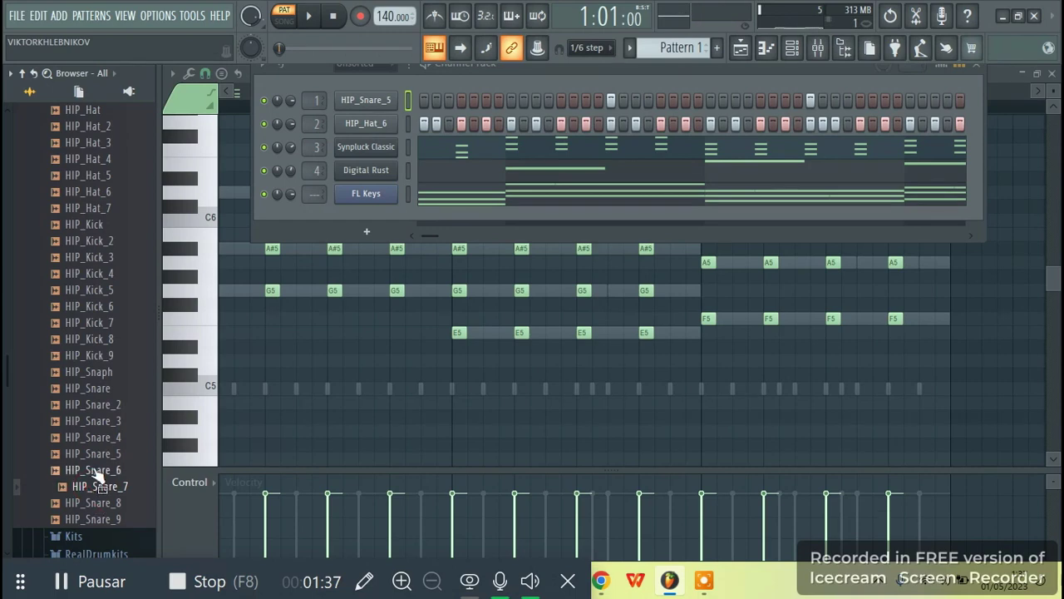
click(95, 471)
drag(9, 363, 4, 417)
Audition the VT_SD snares in the Legacy drums' Vintage folder and add VT_SD as a new channel below HIP_Snare_5
click(75, 476)
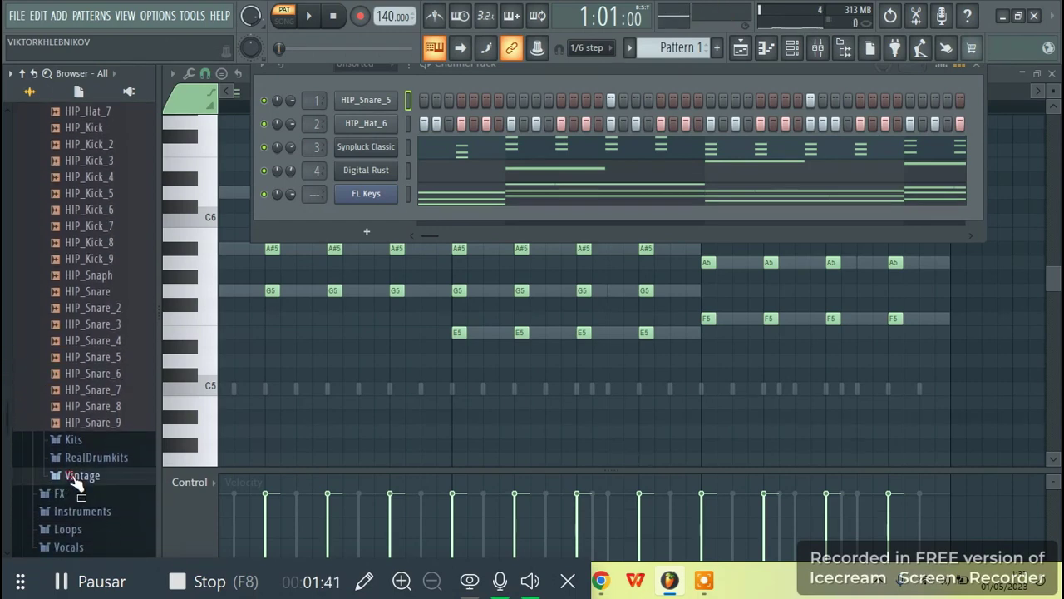
drag(7, 320, 9, 450)
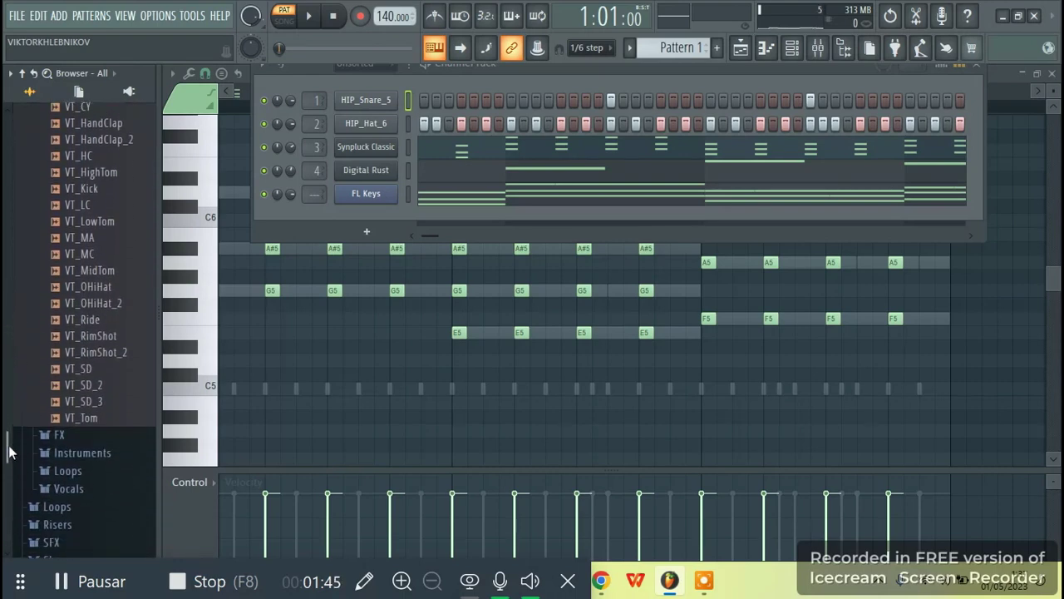
click(82, 389)
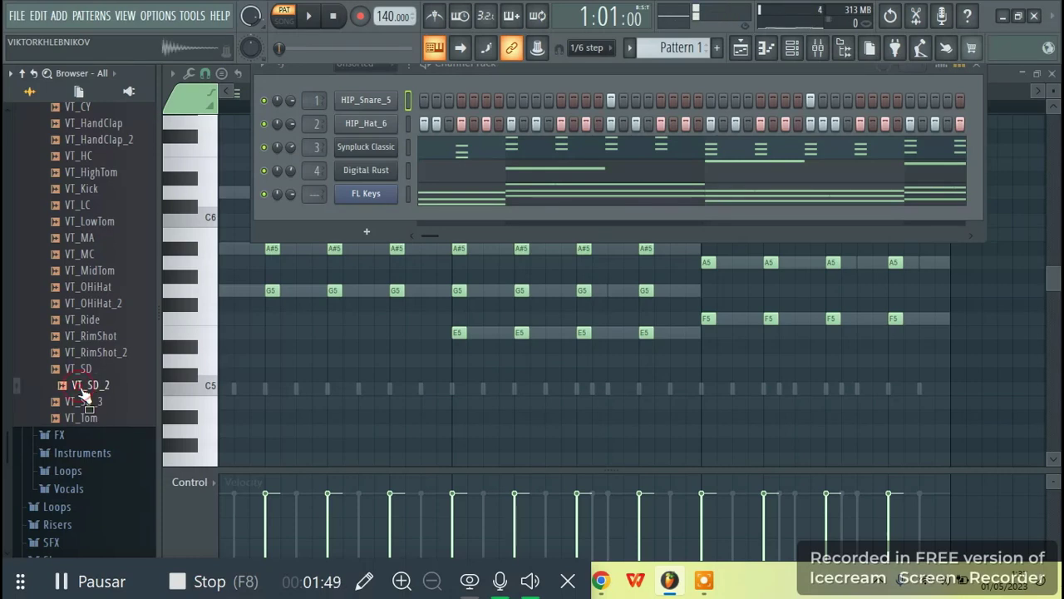
click(84, 404)
click(86, 369)
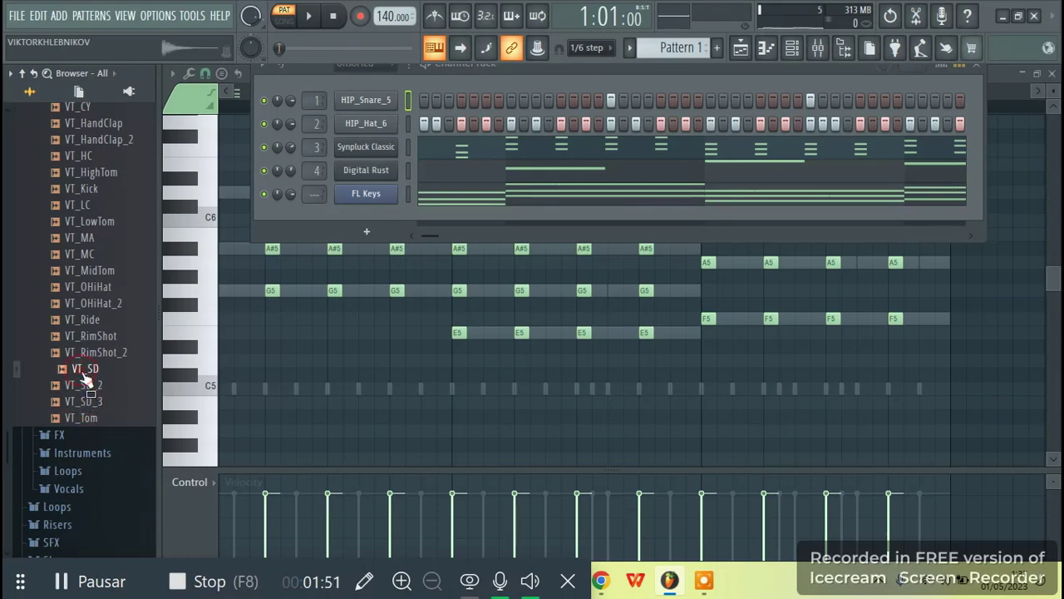
drag(86, 369, 361, 112)
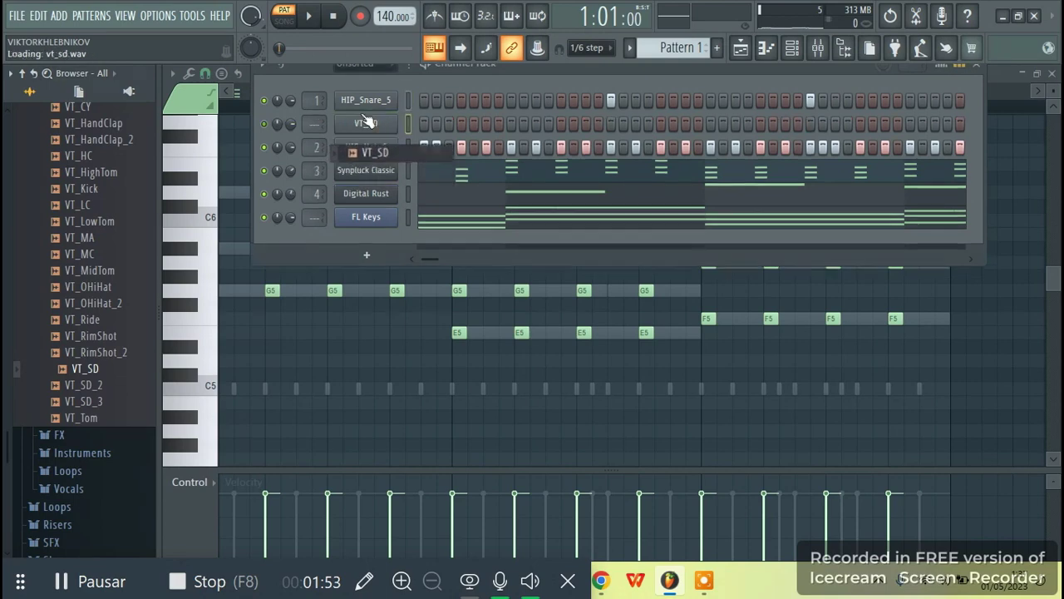
Play the pattern and try VT_SD hits at 3:15 and 4:03
key(space)
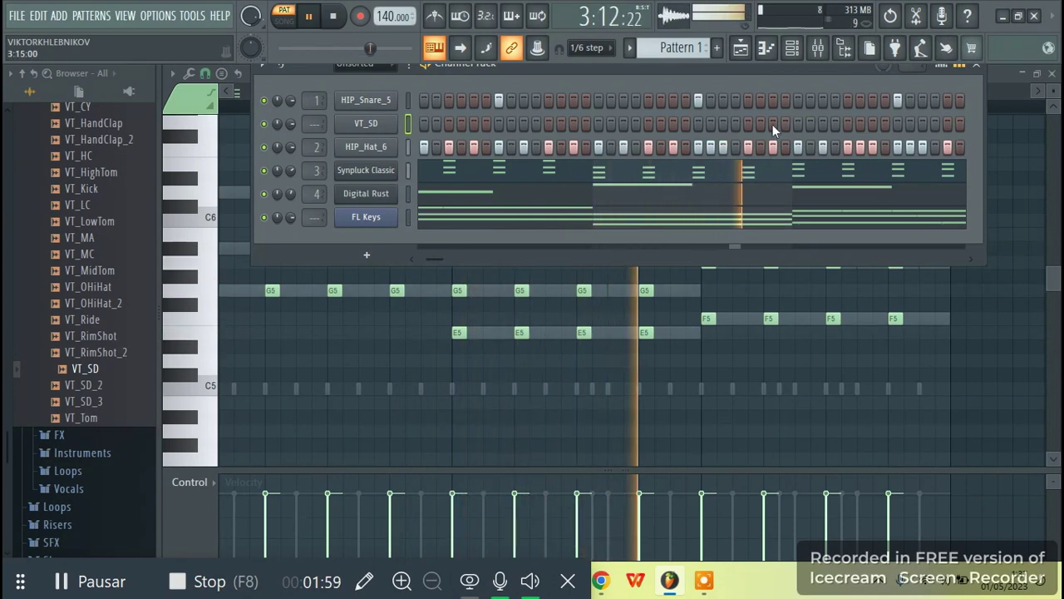
key(space)
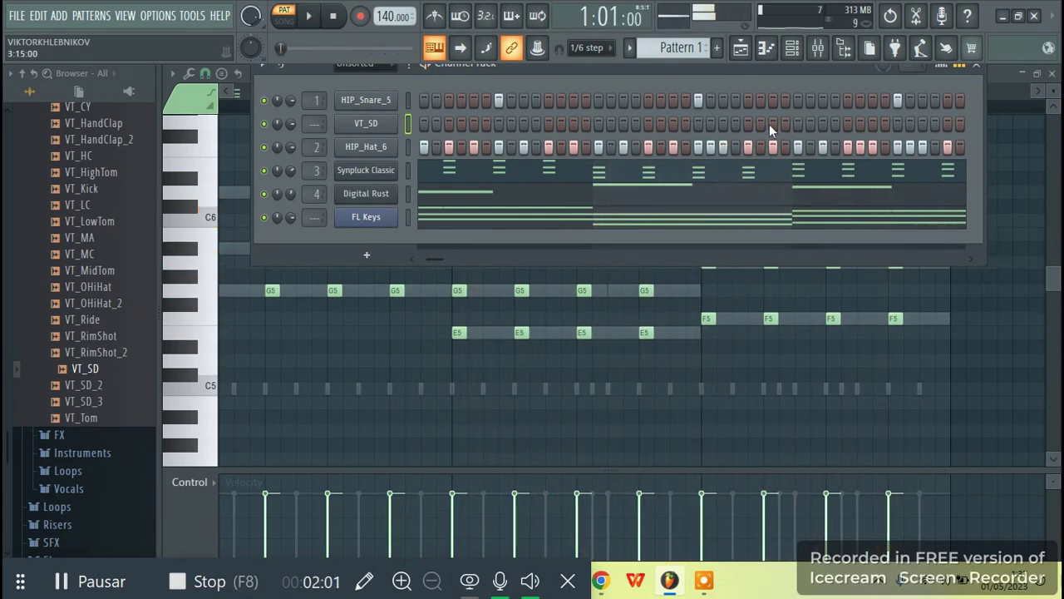
click(774, 123)
click(781, 122)
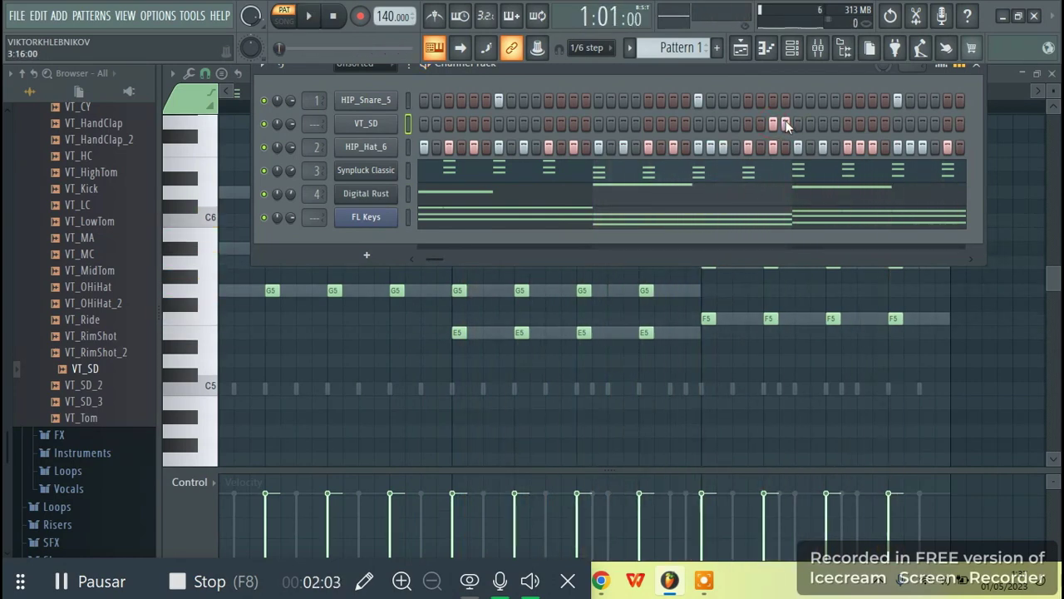
click(786, 123)
click(822, 124)
key(space)
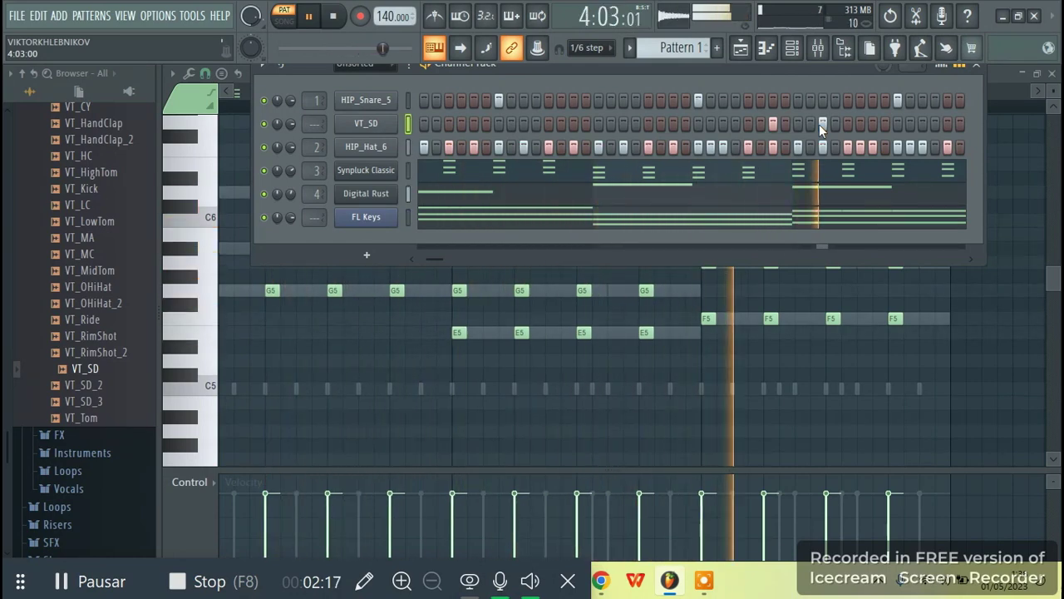
Place the VT_SD hits at 3:16 and 4:04 instead, and play the pattern to check them
key(space)
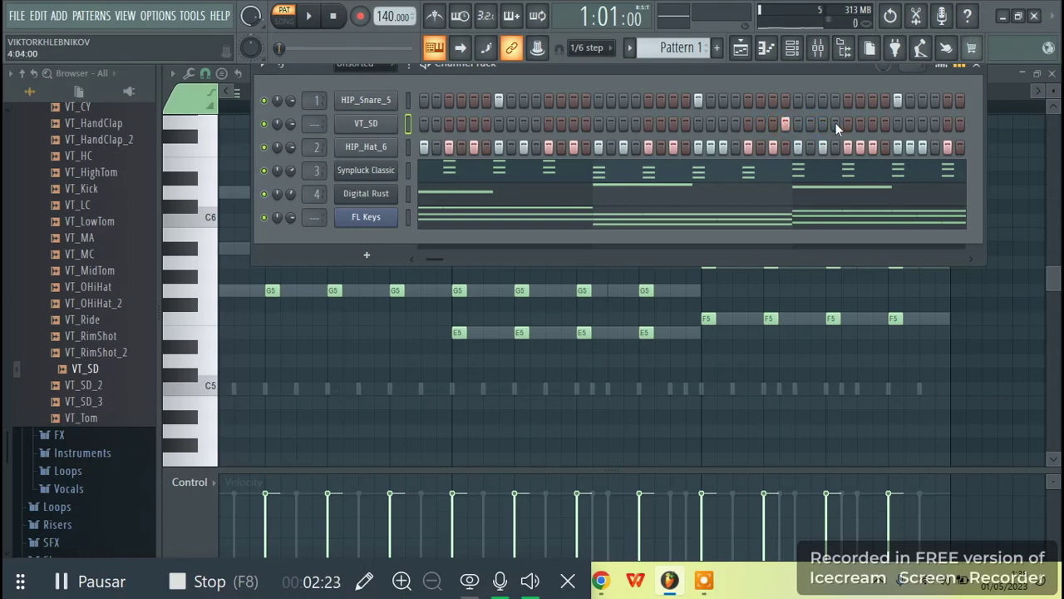
drag(835, 123, 848, 123)
key(space)
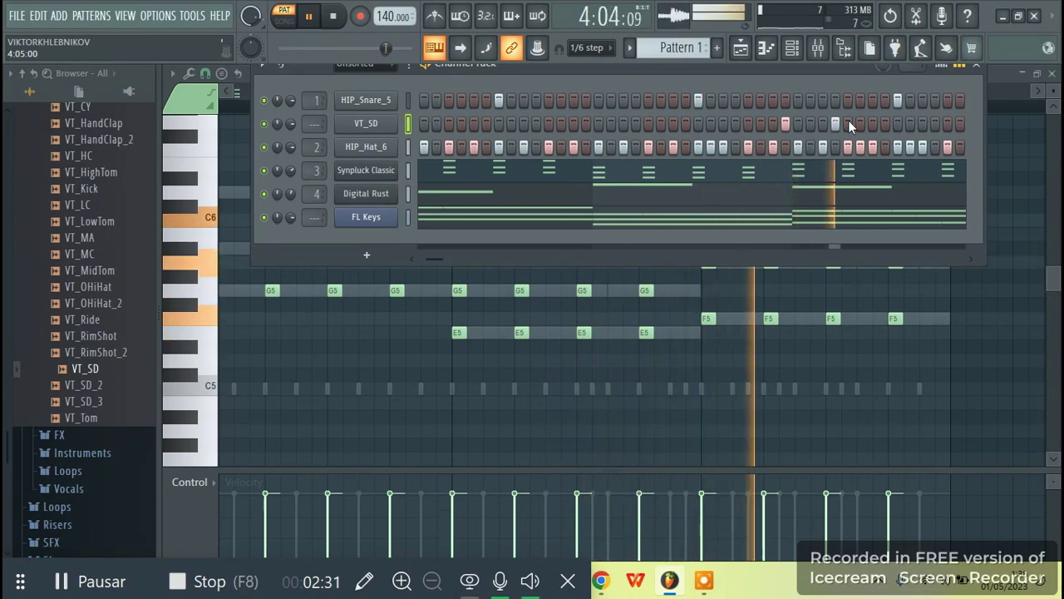
key(space)
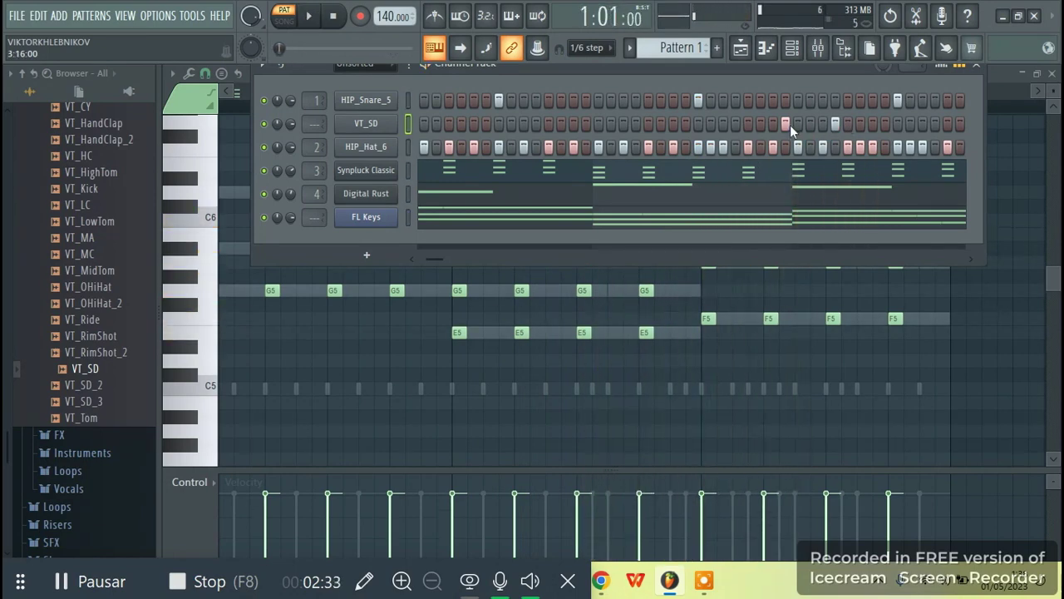
Replace the VT_SD hits at 3:16 and 4:04 with a single hit at 4:01, and play the pattern
click(787, 125)
click(799, 125)
key(space)
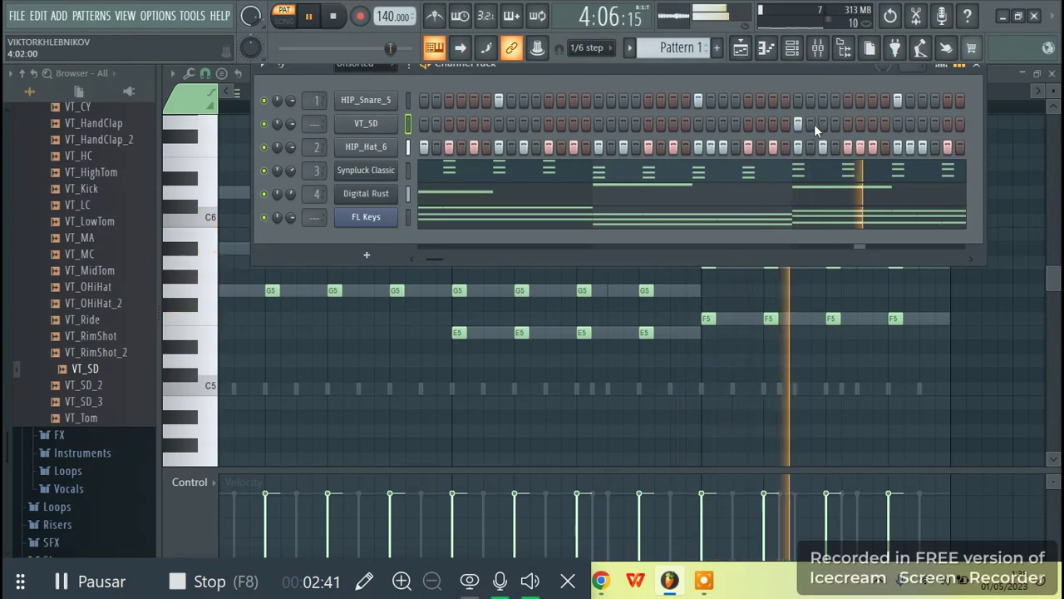
key(space)
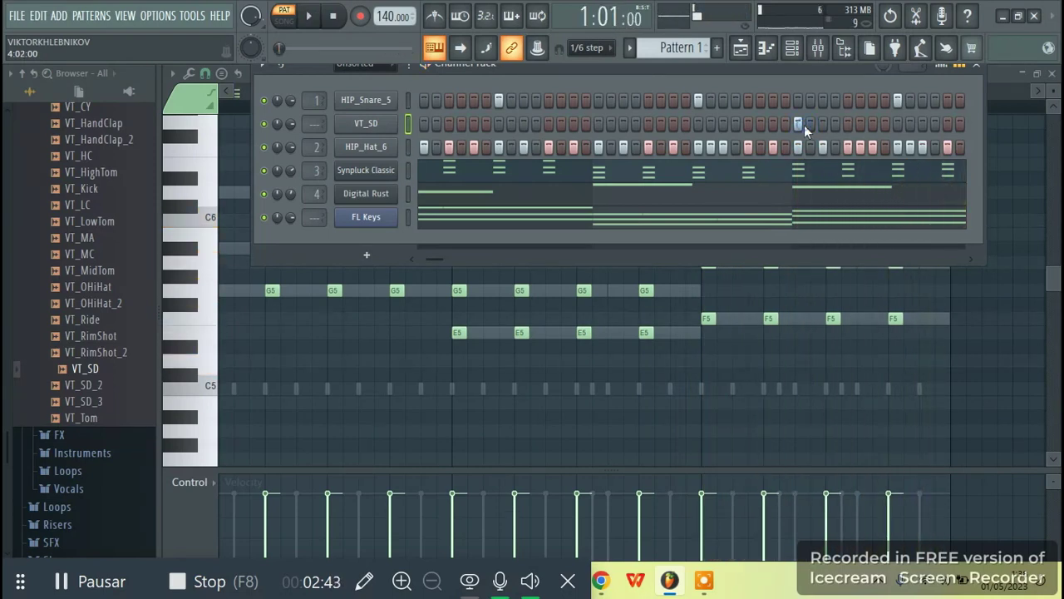
Move the VT_SD hit from 4:01 to 4:03 and play the pattern
click(799, 123)
click(822, 124)
click(871, 124)
key(space)
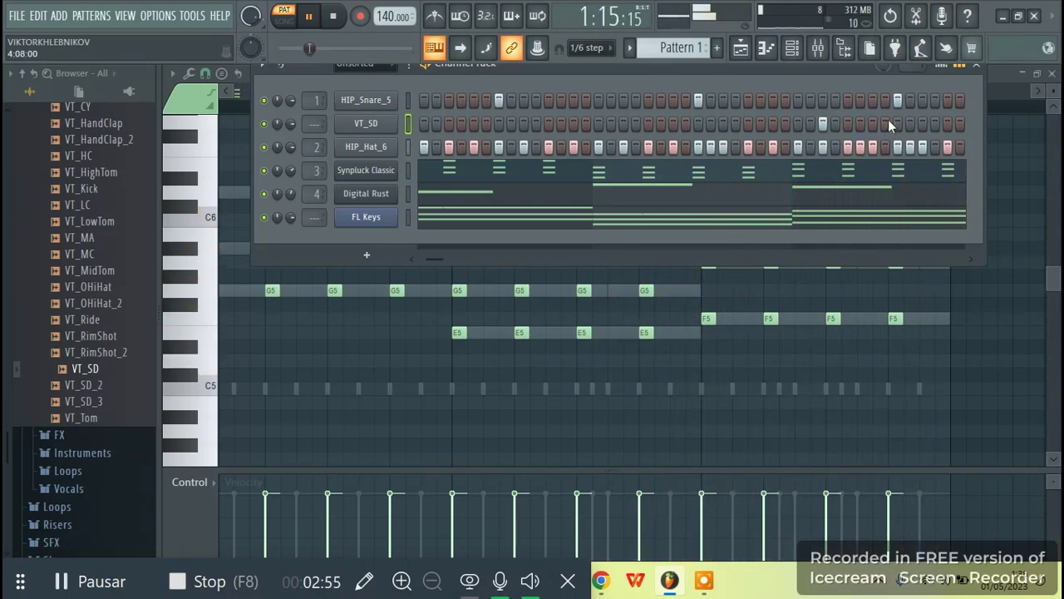
Try VT_SD hits at 4:08 and 4:07 during playback, and finally place one at 4:09 in place of the HIP_Snare_5 hit there
click(888, 123)
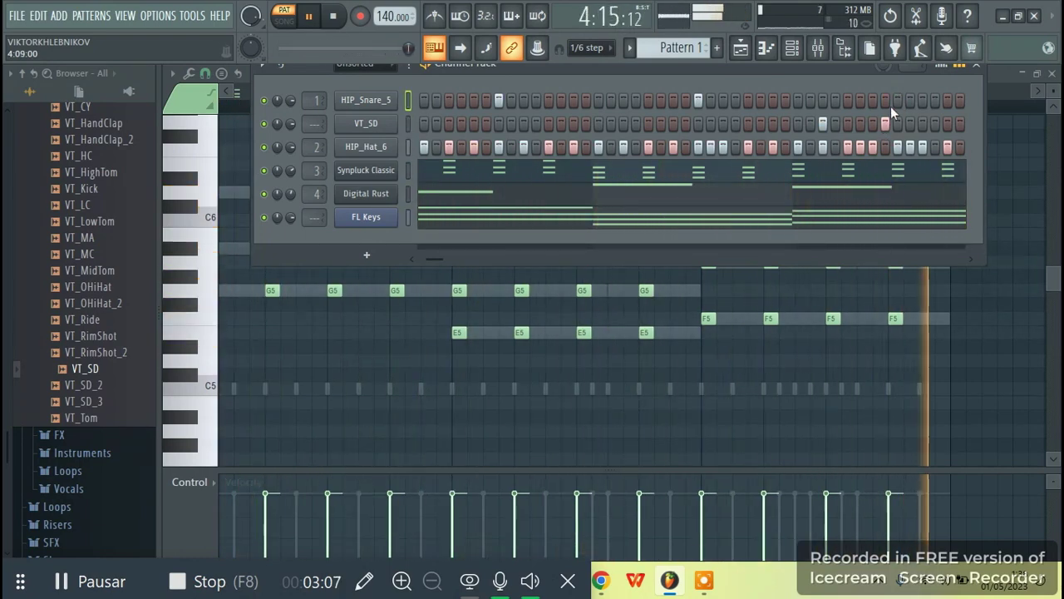
click(884, 123)
click(873, 123)
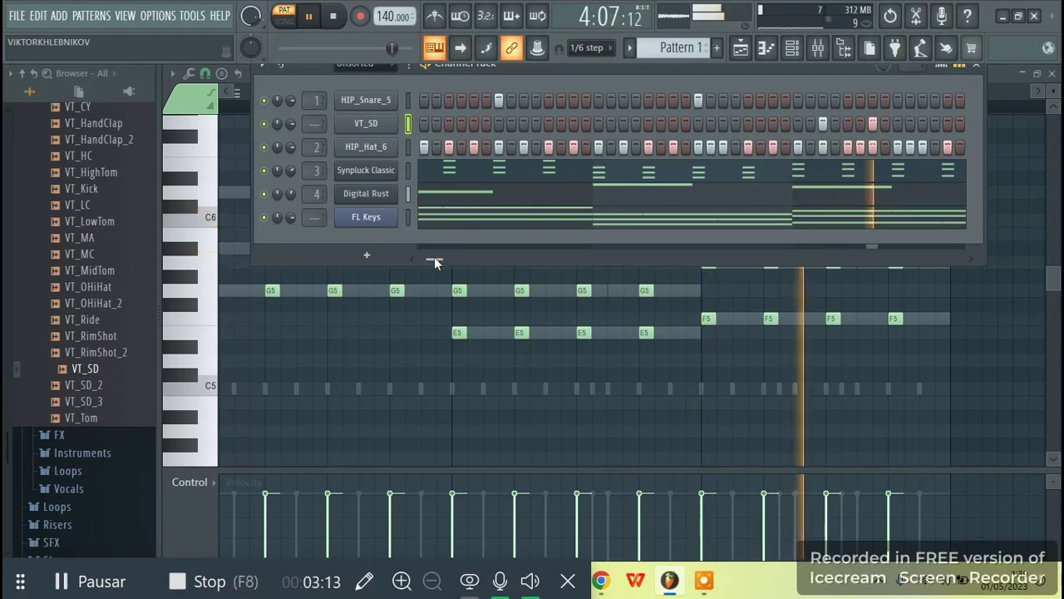
click(871, 122)
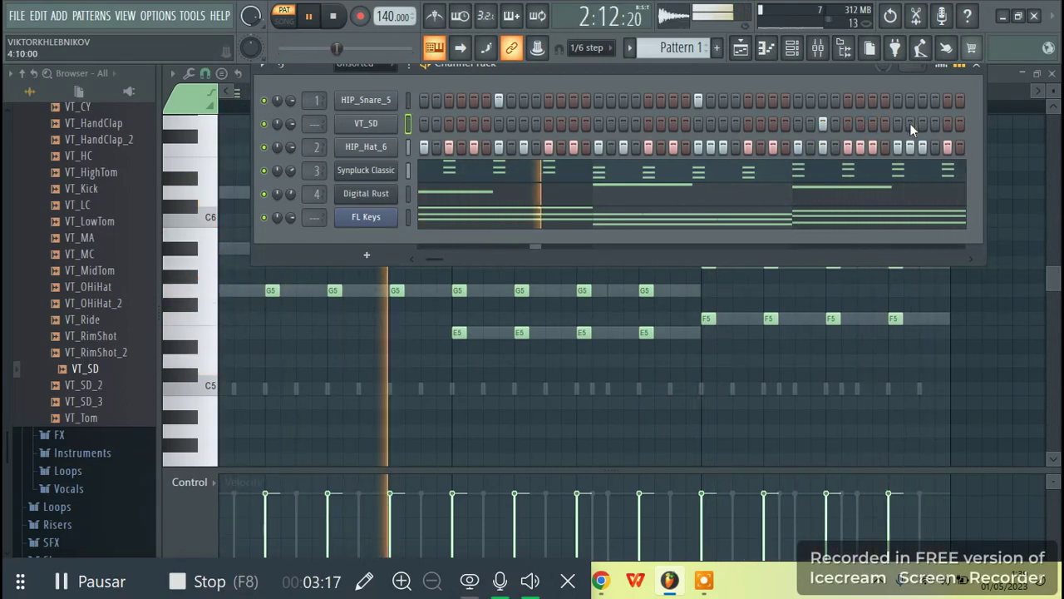
click(909, 124)
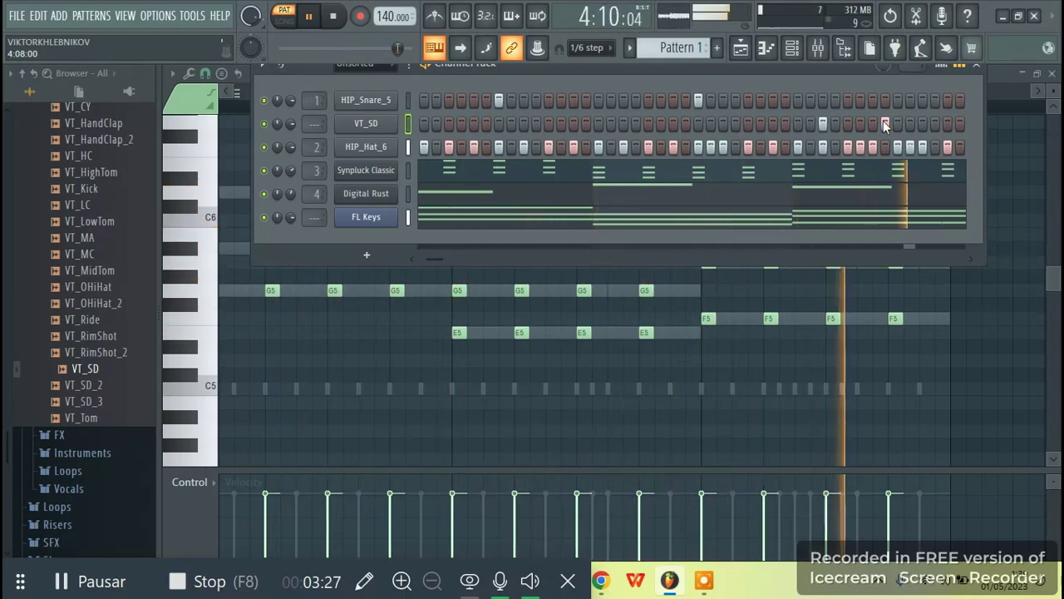
click(897, 124)
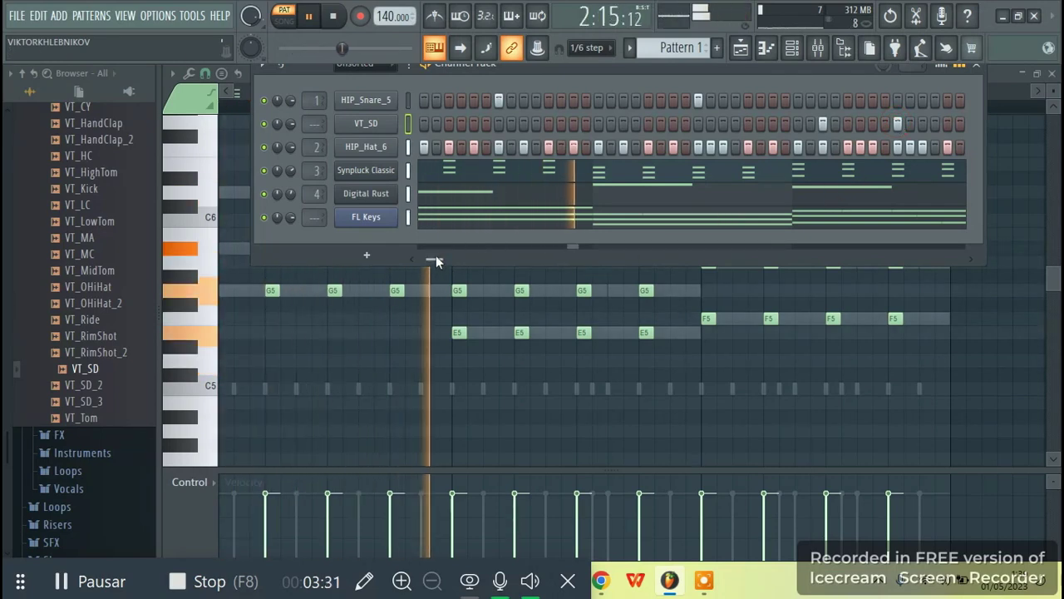
Add HIP_Snare_5 hits at 4:14, 4:15 and 4:16 while the pattern plays
mouse_move(436, 259)
mouse_down()
mouse_move(476, 259)
mouse_move(436, 259)
mouse_up()
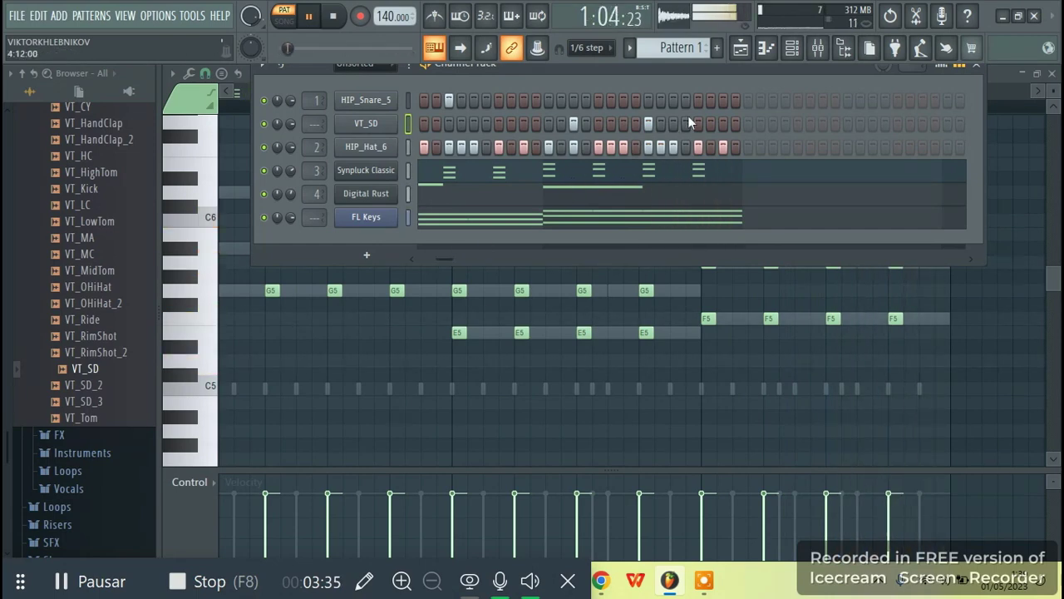
click(713, 100)
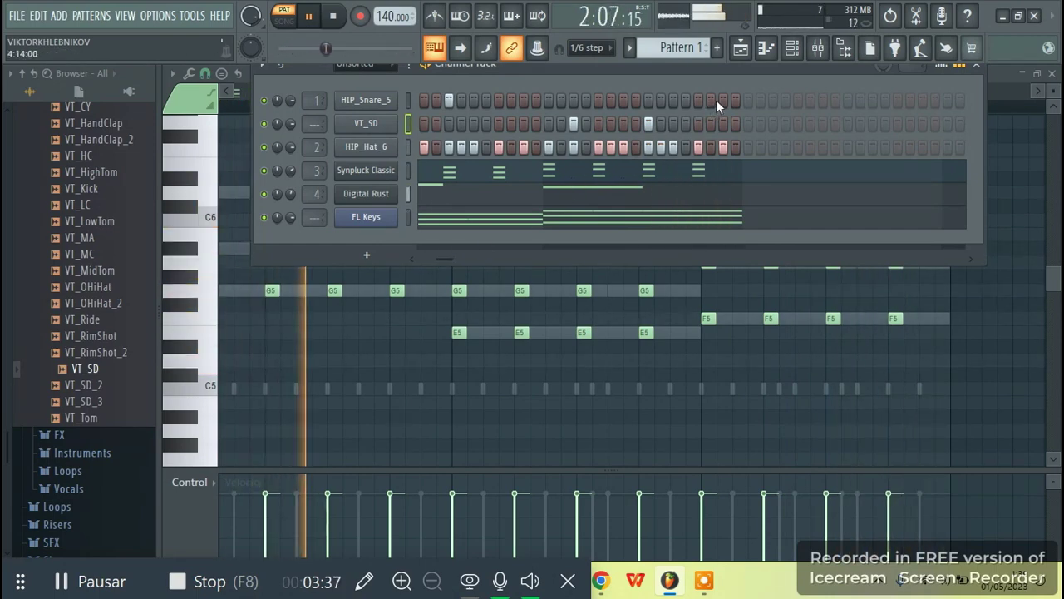
click(724, 101)
click(732, 101)
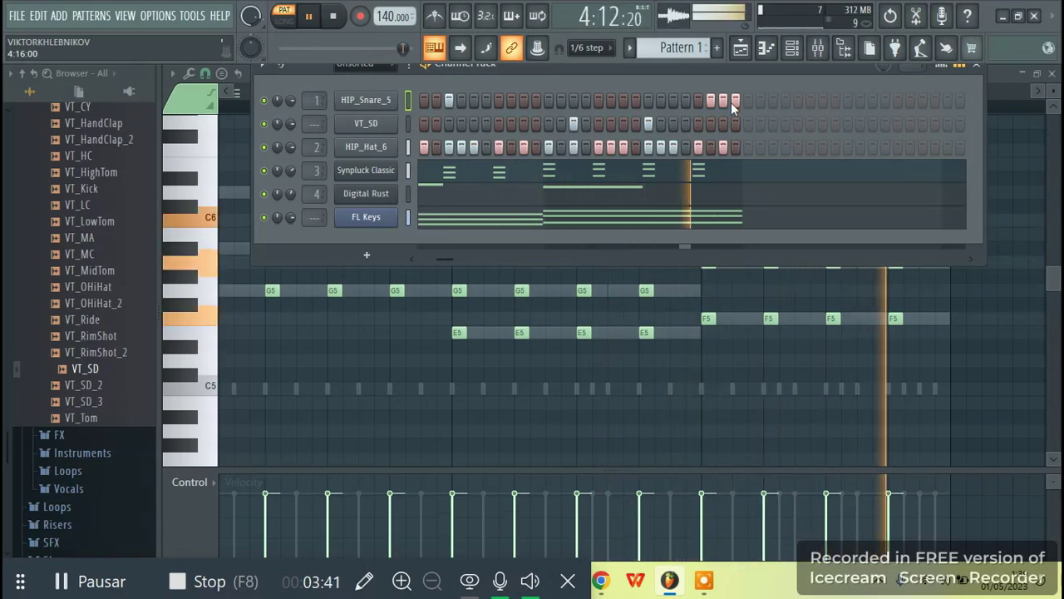
Shift the closing HIP_Snare_5 roll to 4:13, 4:14 and 4:15, and listen to the pattern
click(711, 101)
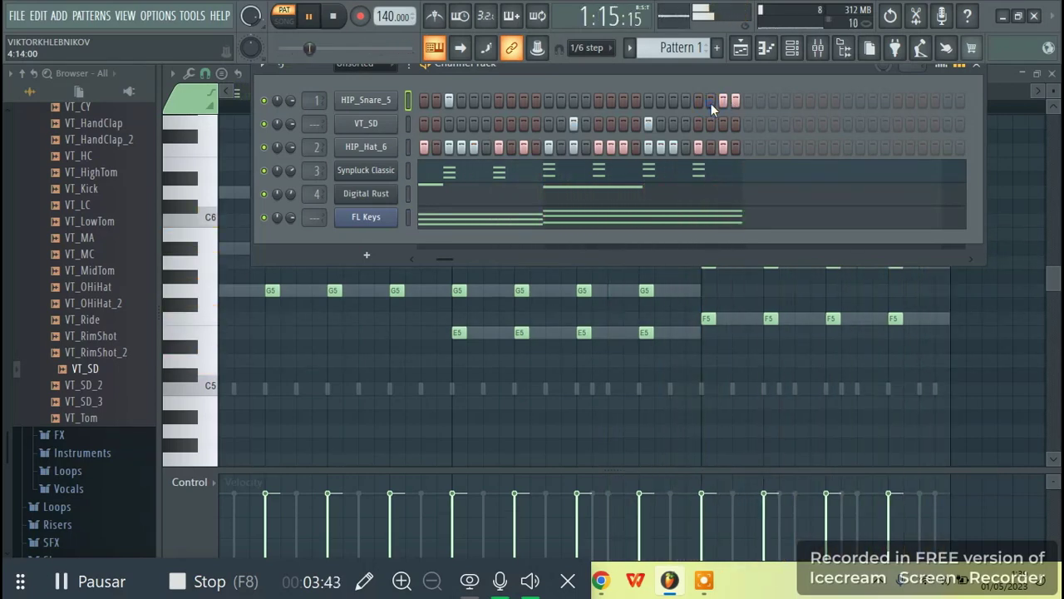
click(698, 100)
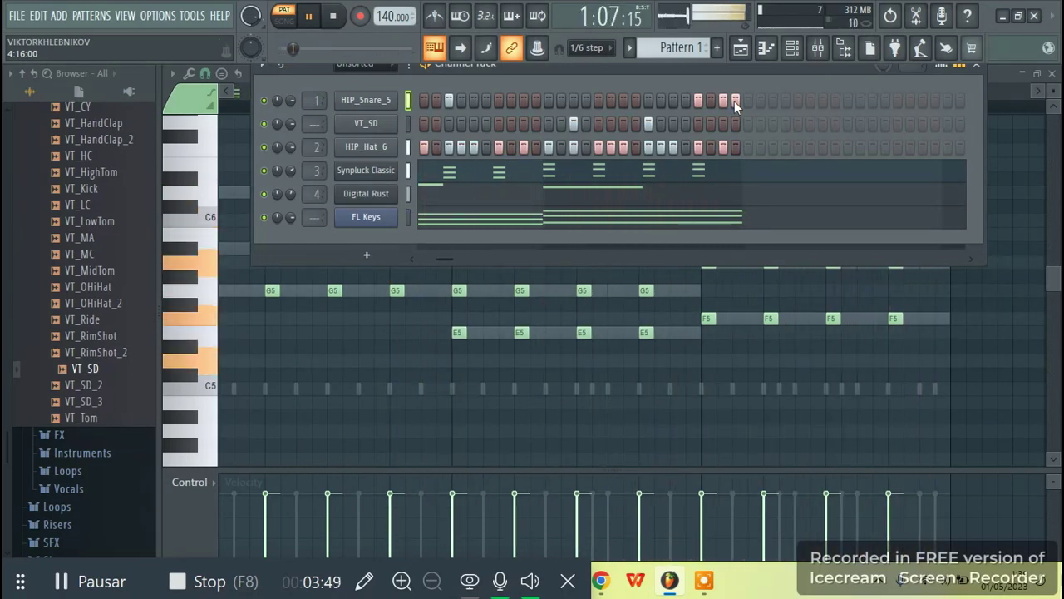
click(712, 101)
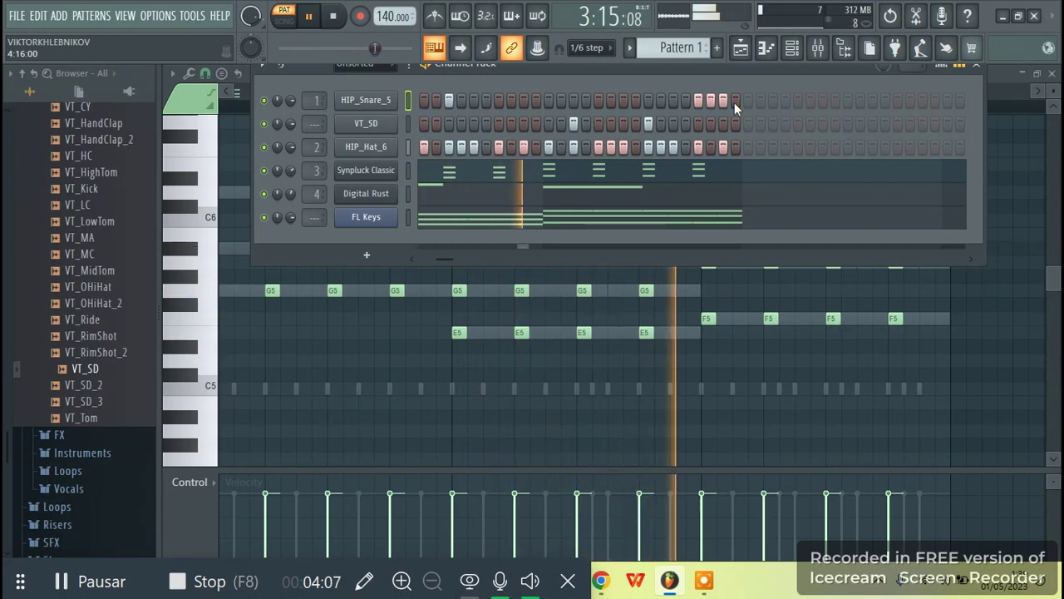
key(space)
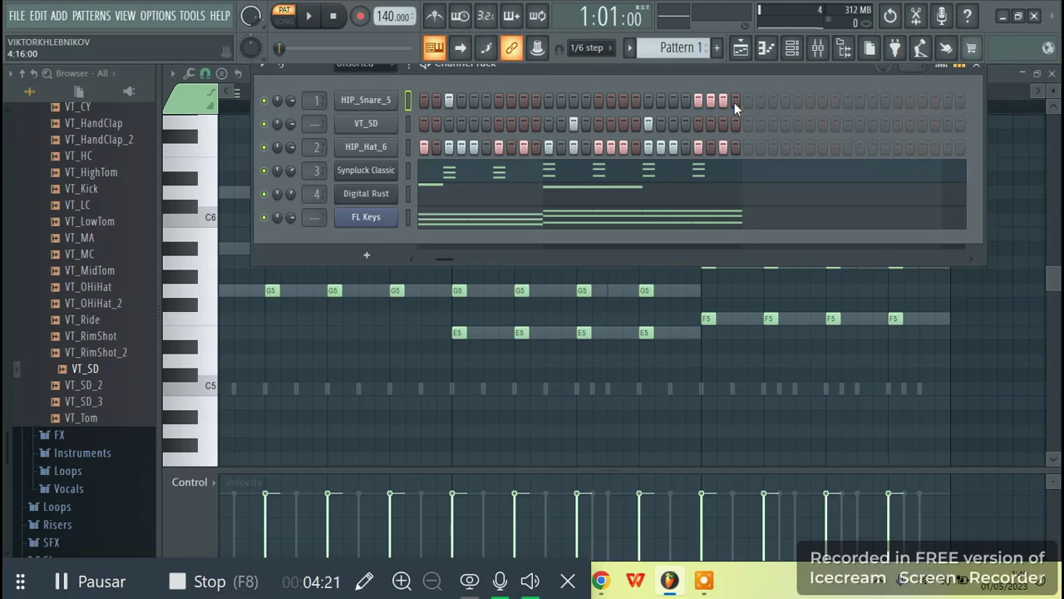
Look over the Playlist, Piano roll, Channel rack and Mixer, and close the Mixer
click(740, 48)
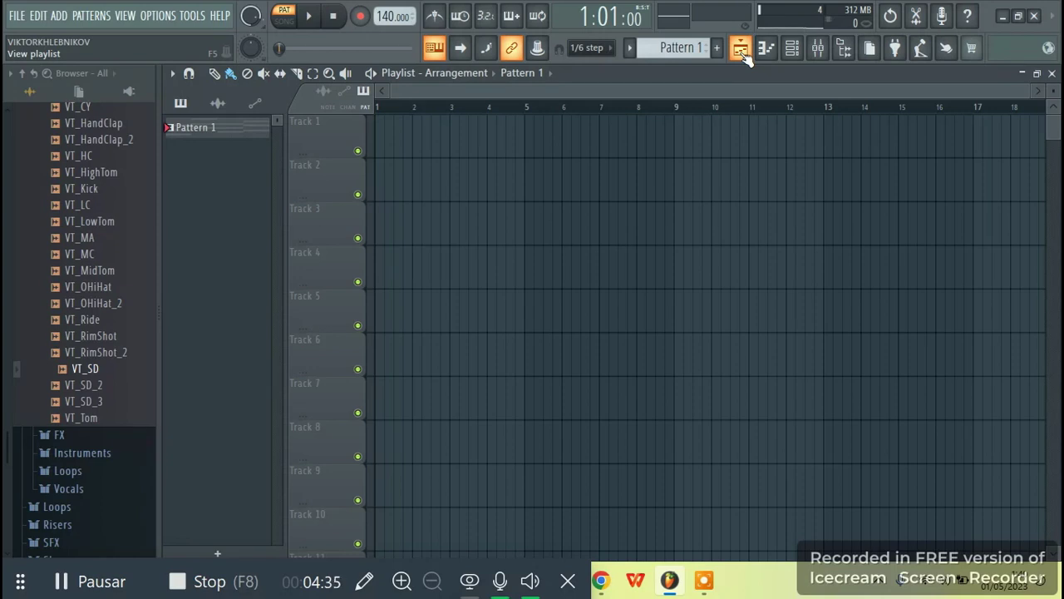
click(765, 48)
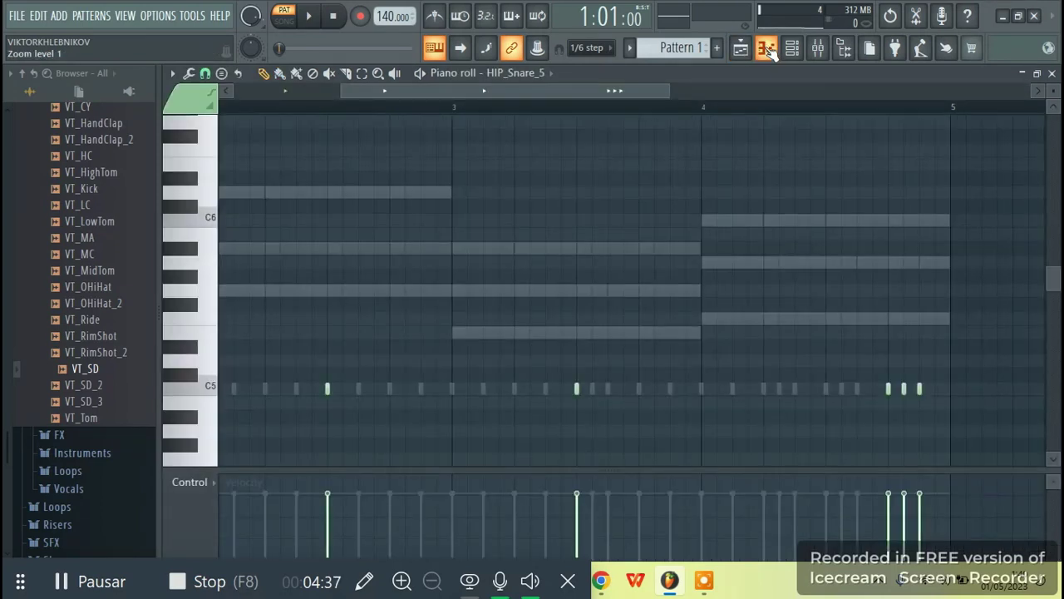
click(793, 47)
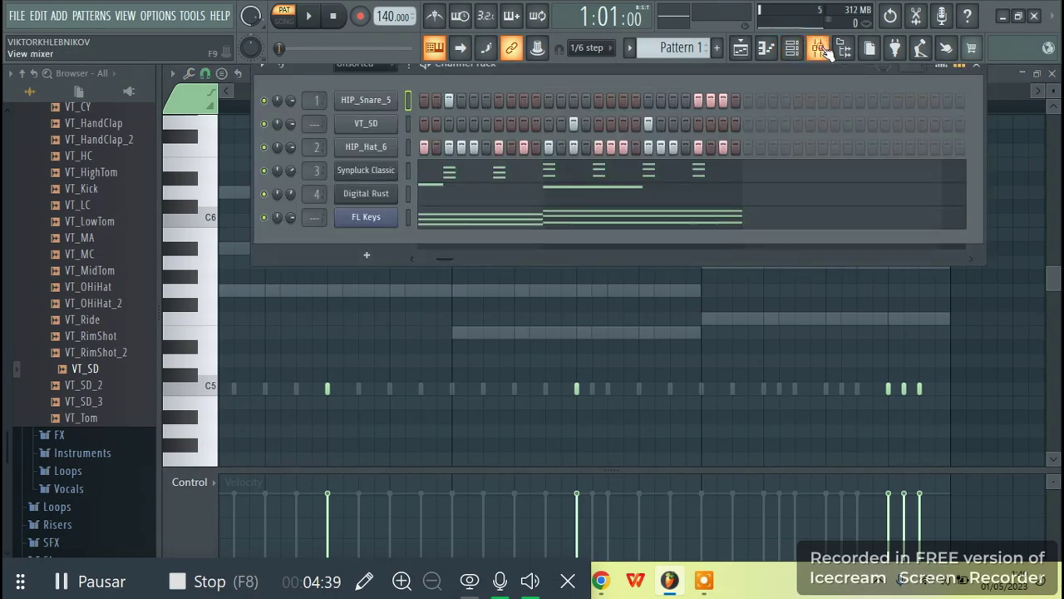
click(819, 48)
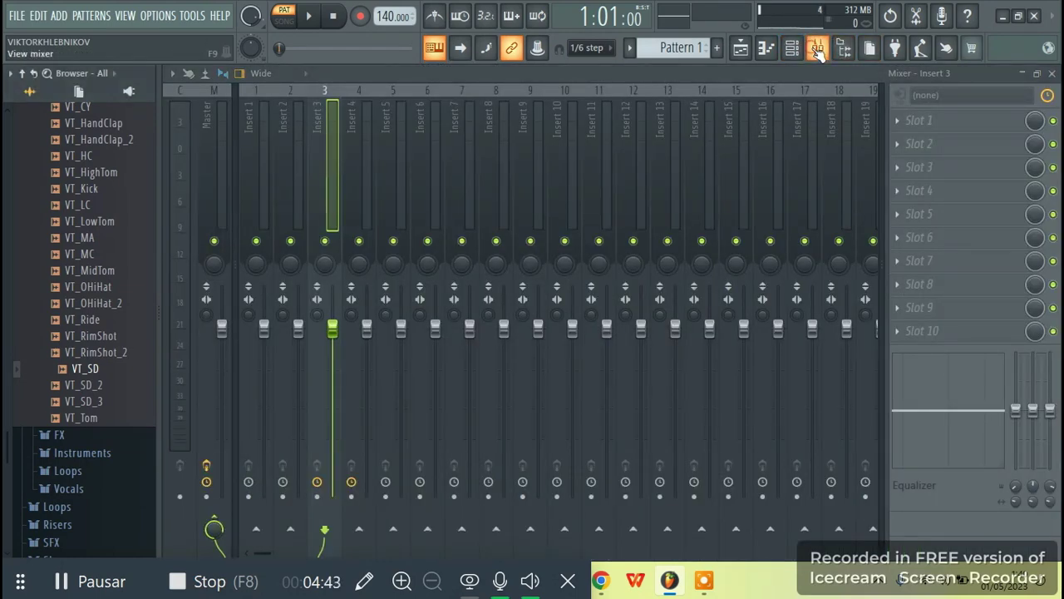
click(1052, 73)
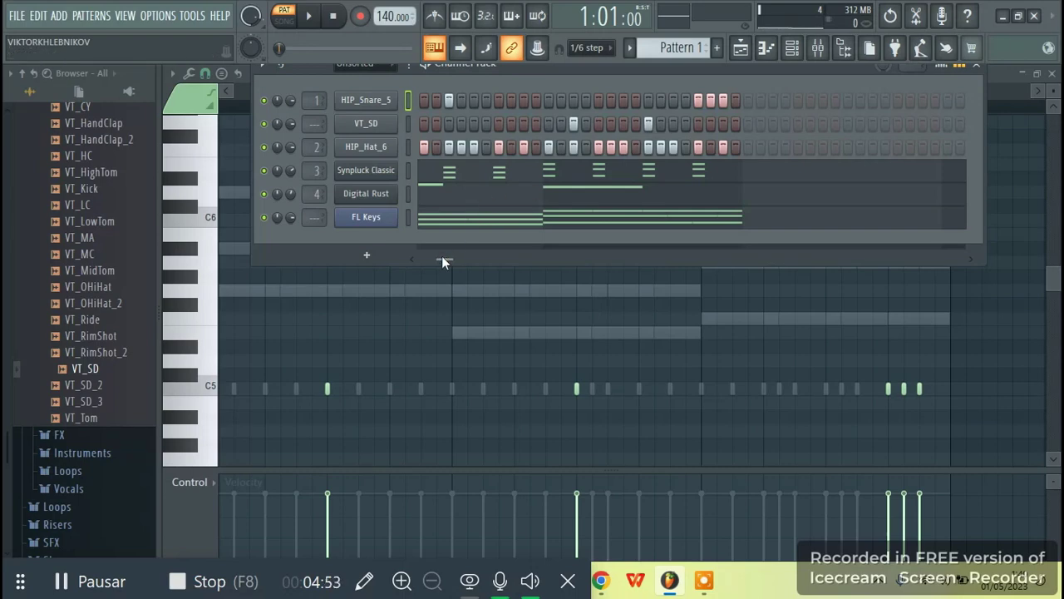
Audition HIP_Kick in the Legacy drums' HipHop folder and add it as a new channel above HIP_Snare_5
drag(442, 255, 388, 251)
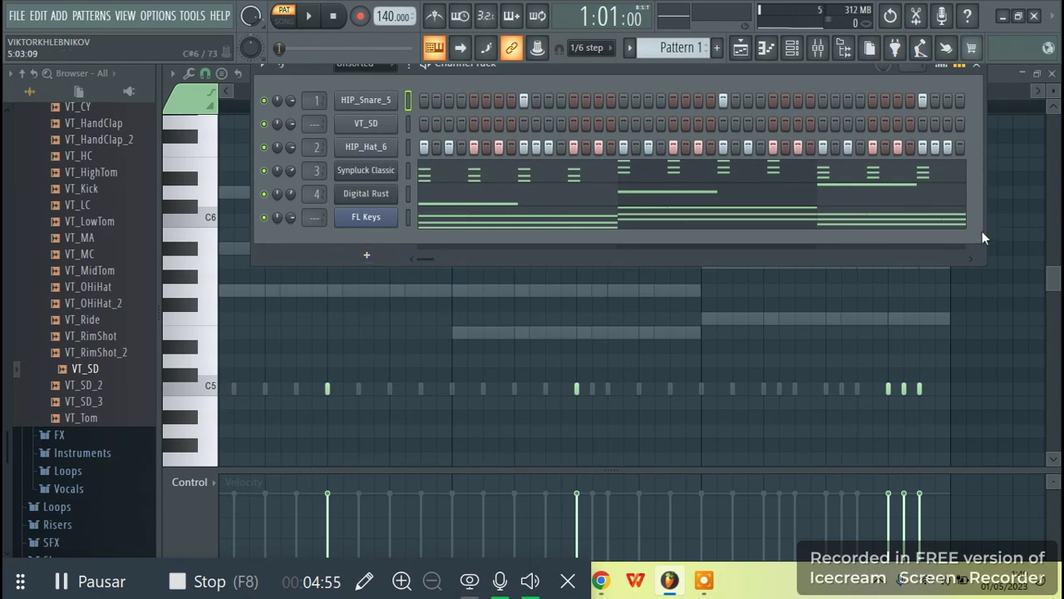
click(83, 336)
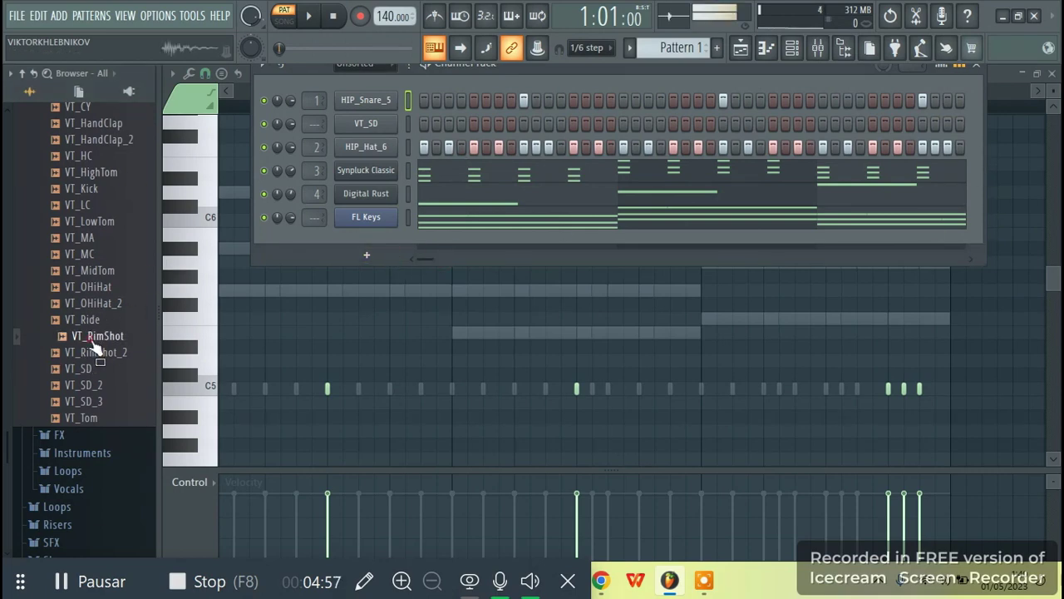
drag(8, 458, 6, 319)
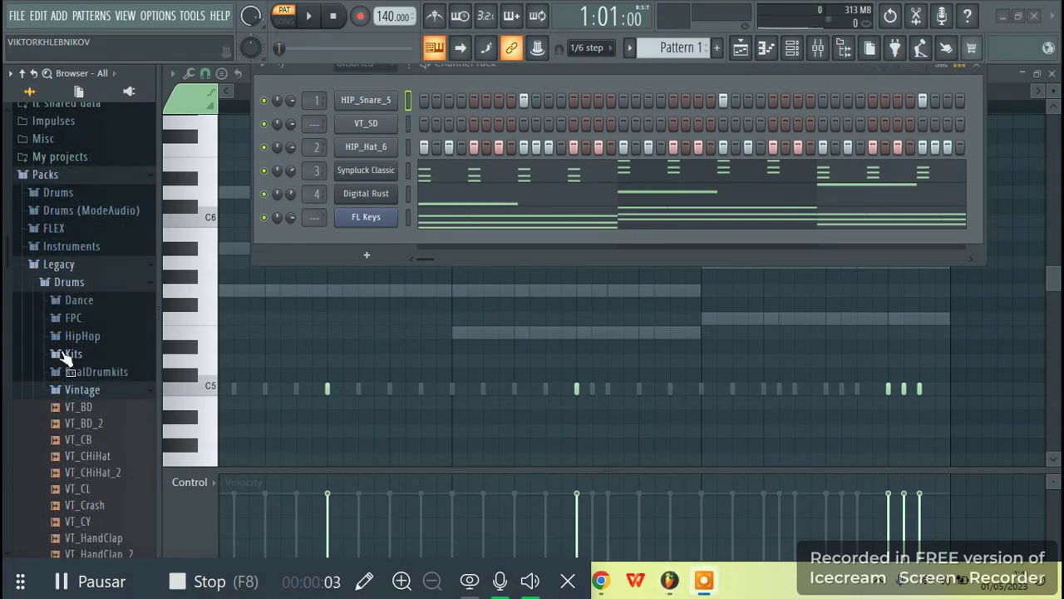
click(87, 335)
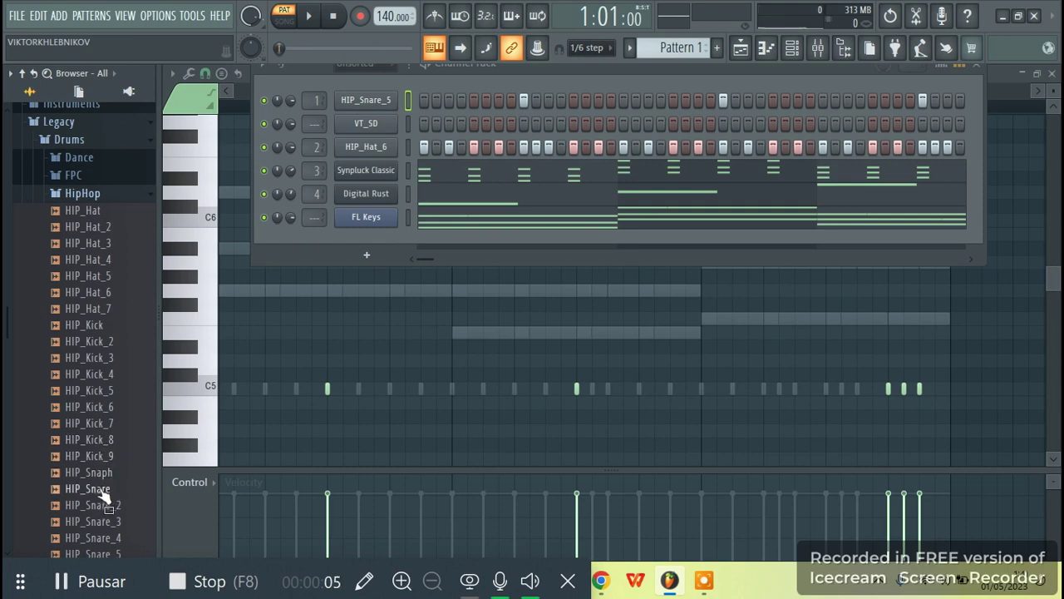
click(89, 329)
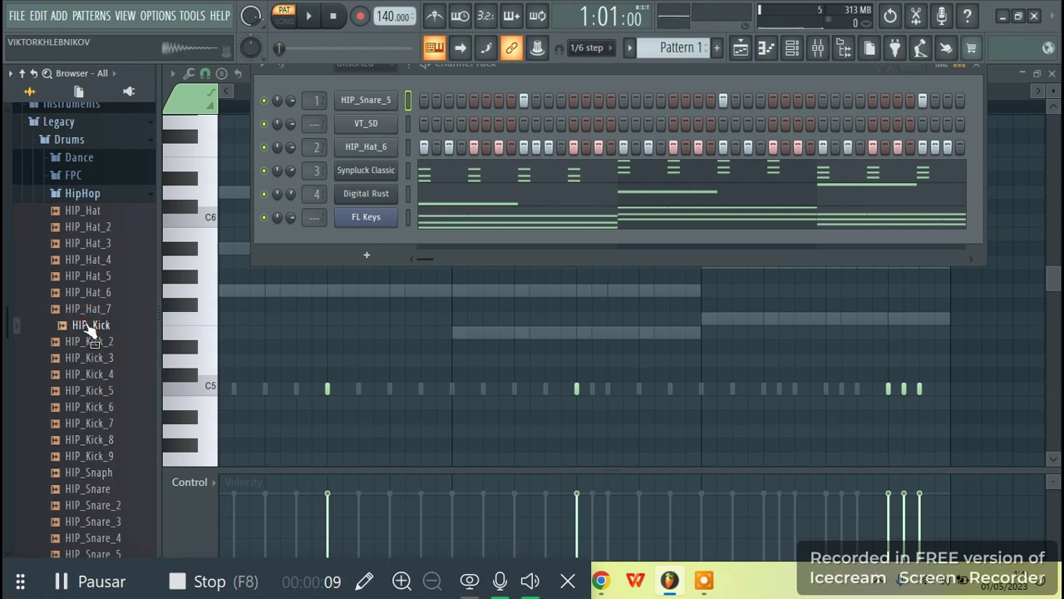
drag(87, 328, 352, 81)
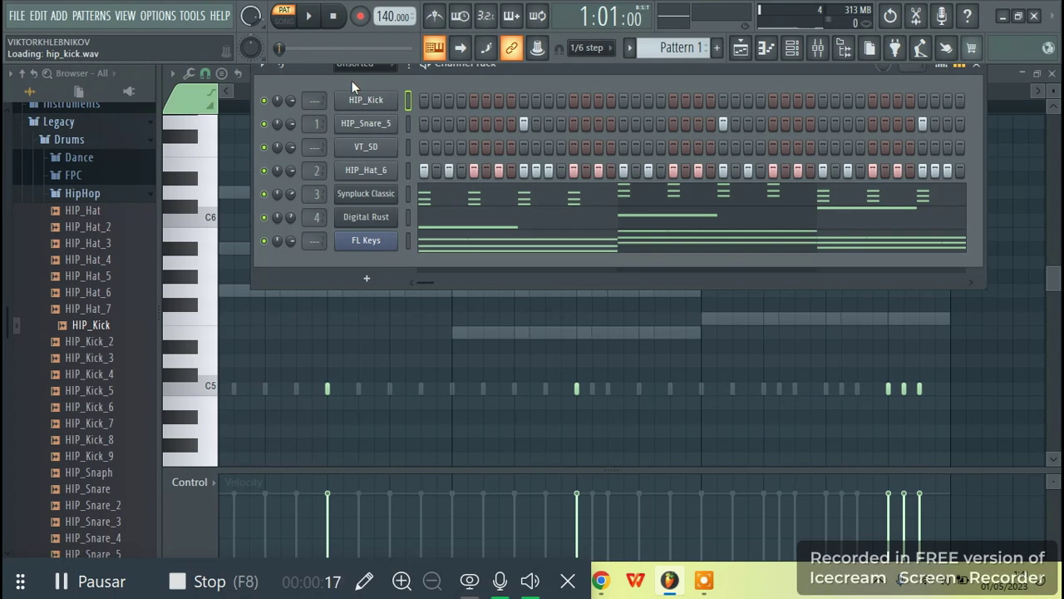
Enable HIP_Kick's volume envelope with attack, decay and sustain at minimum and hold at maximum, and audition the kick
click(373, 106)
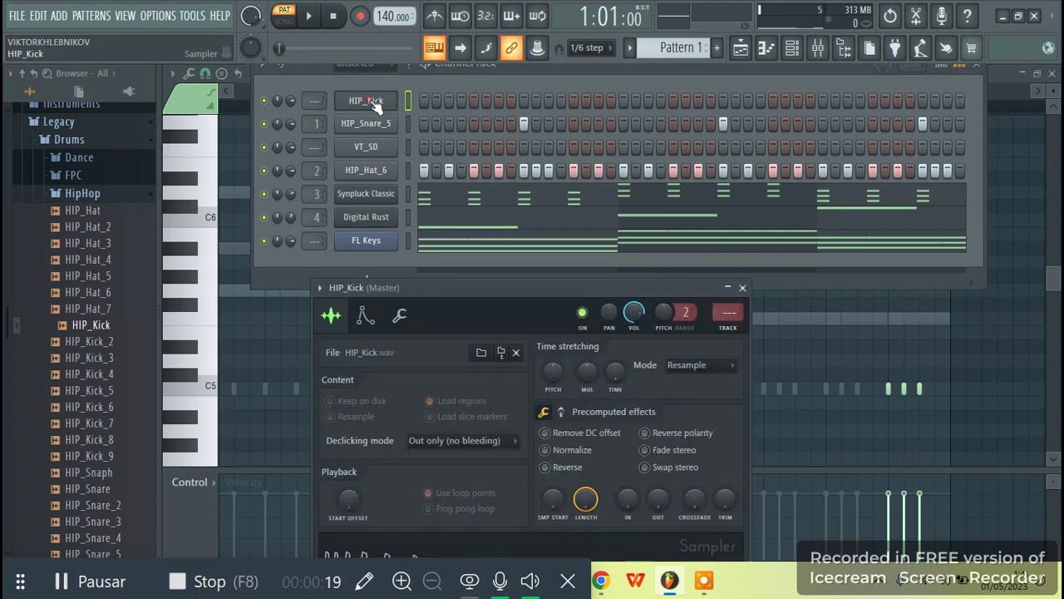
click(364, 316)
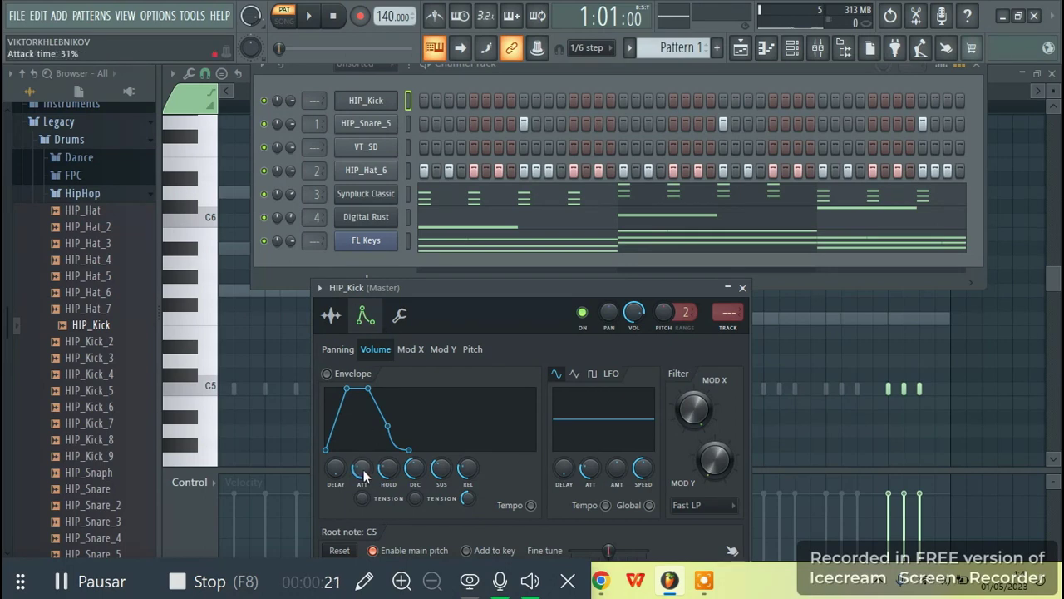
drag(362, 469, 389, 432)
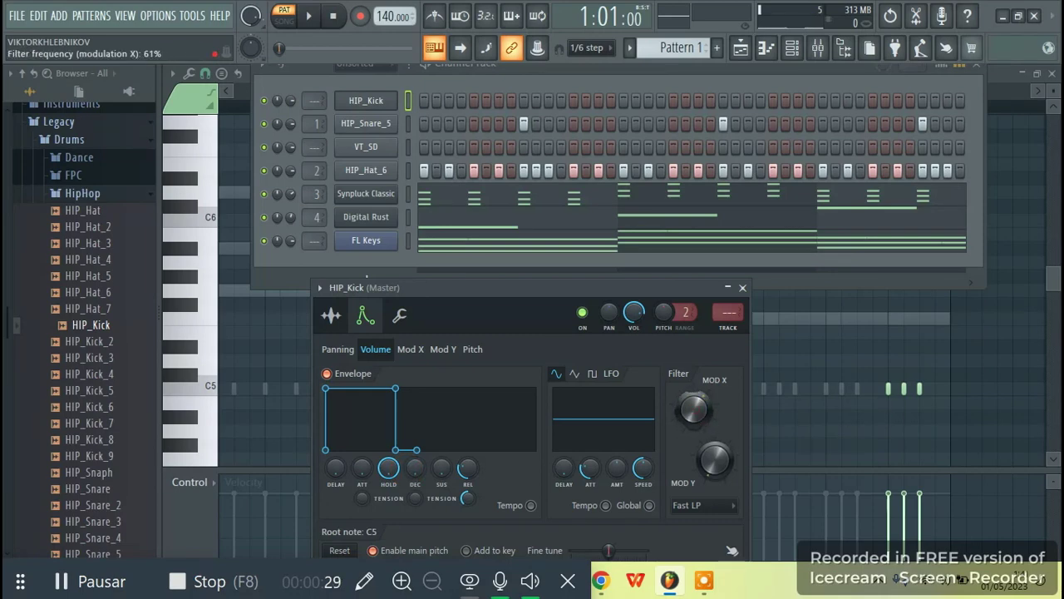
key(z)
click(743, 289)
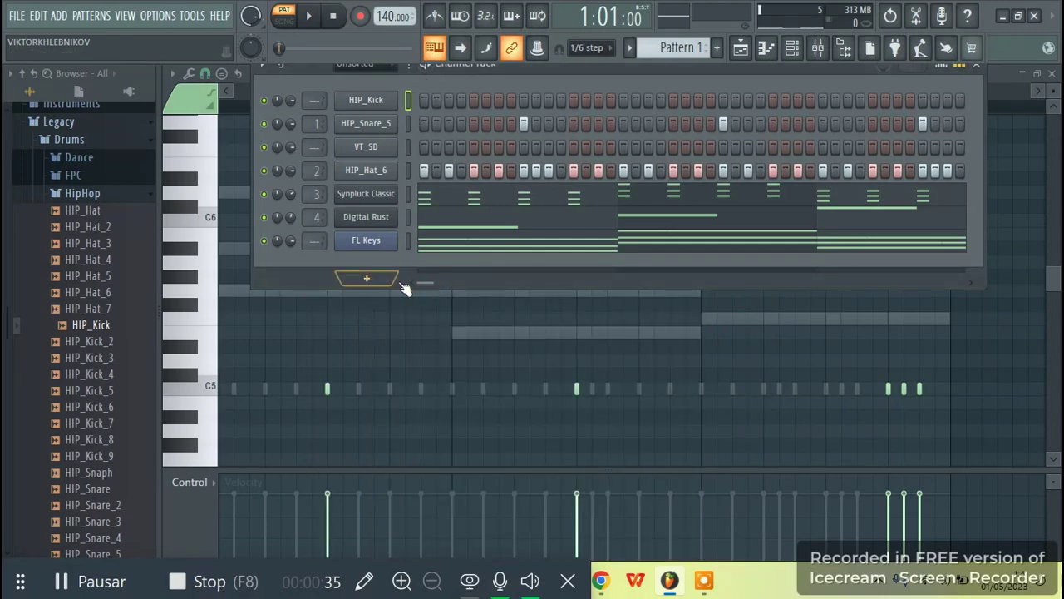
Place HIP_Kick hits at 1:01 and 2:01, and play the pattern to check them
key(space)
key(space)
click(424, 99)
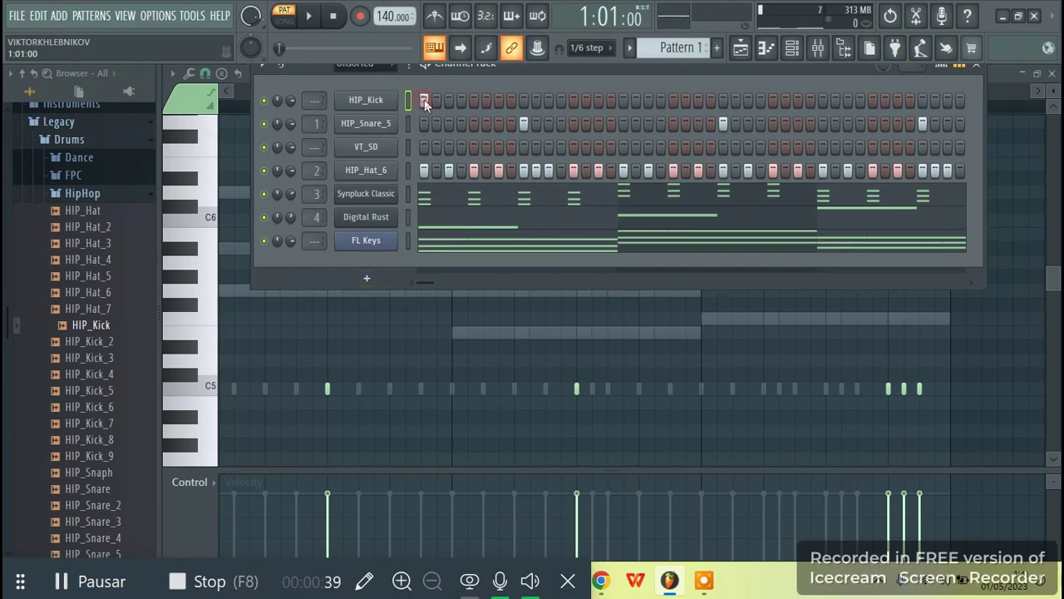
key(space)
key(space)
key(space)
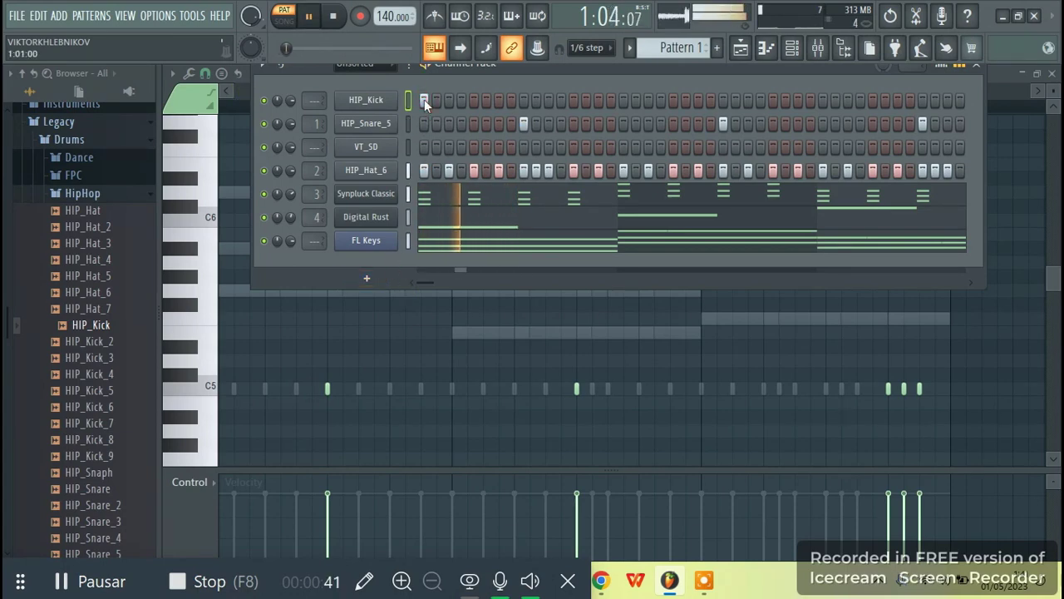
click(624, 99)
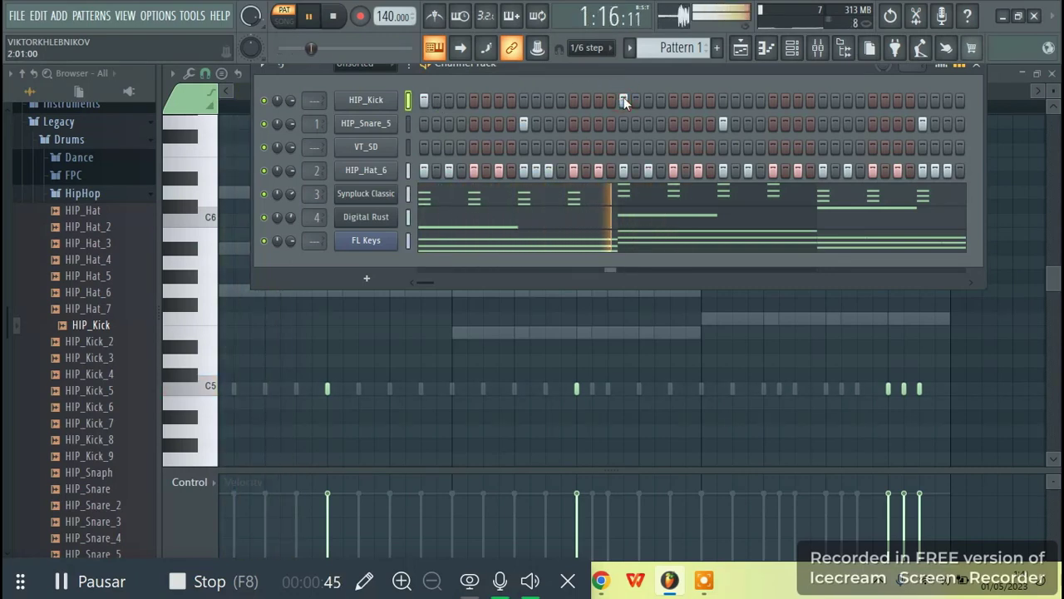
key(space)
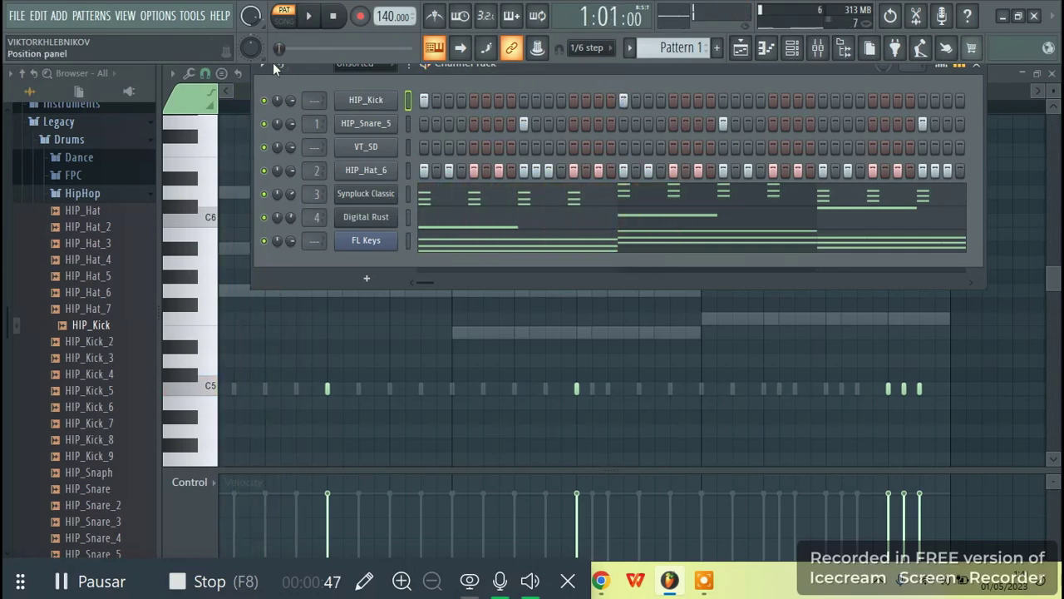
Adjust the channel volumes in the Channel rack, beginning with HIP_Kick, and play the pattern to check the balance
drag(290, 101, 290, 60)
click(291, 123)
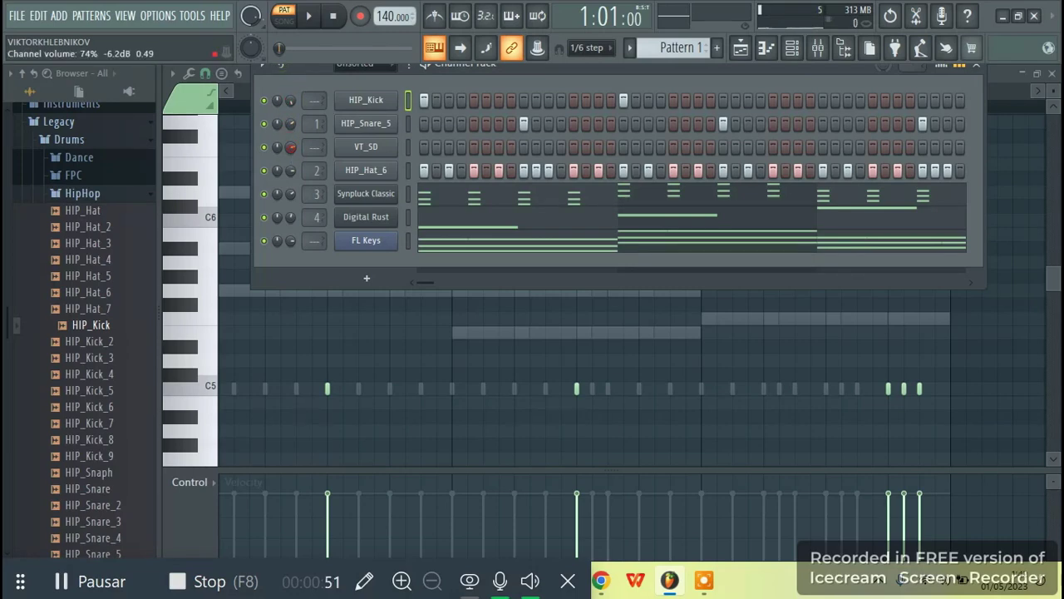
drag(290, 170, 292, 241)
key(space)
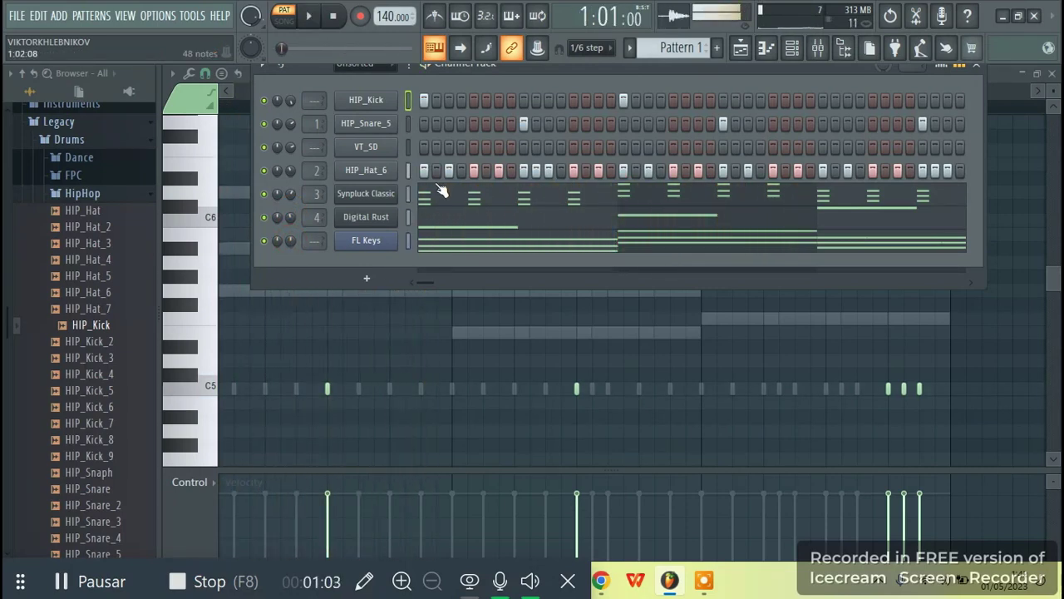
Place HIP_Kick hits at 1:13 and 2:05, and clear the ones at 2:01 and 2:04
click(573, 100)
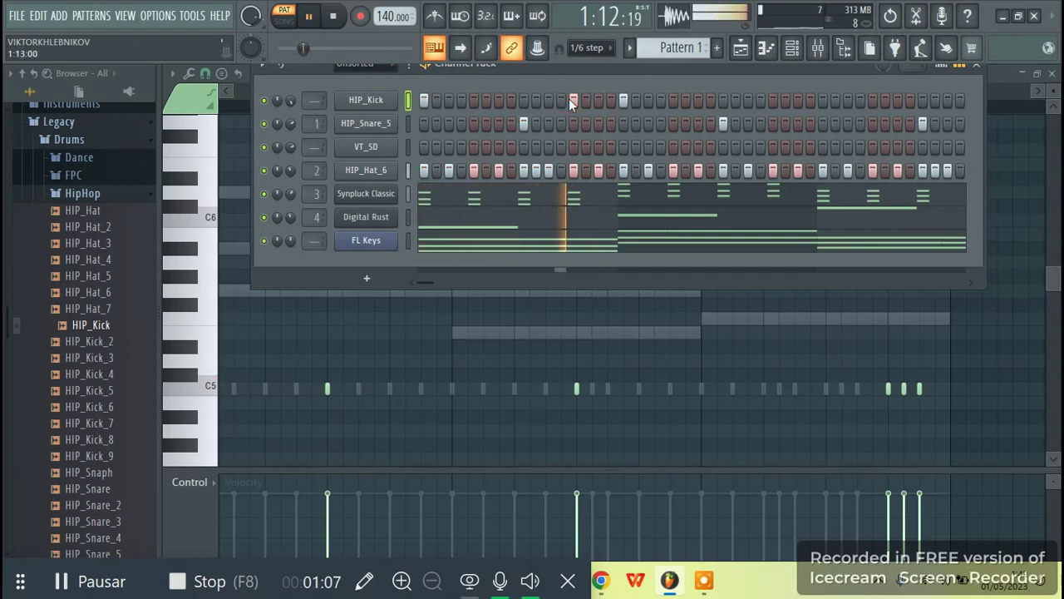
click(625, 100)
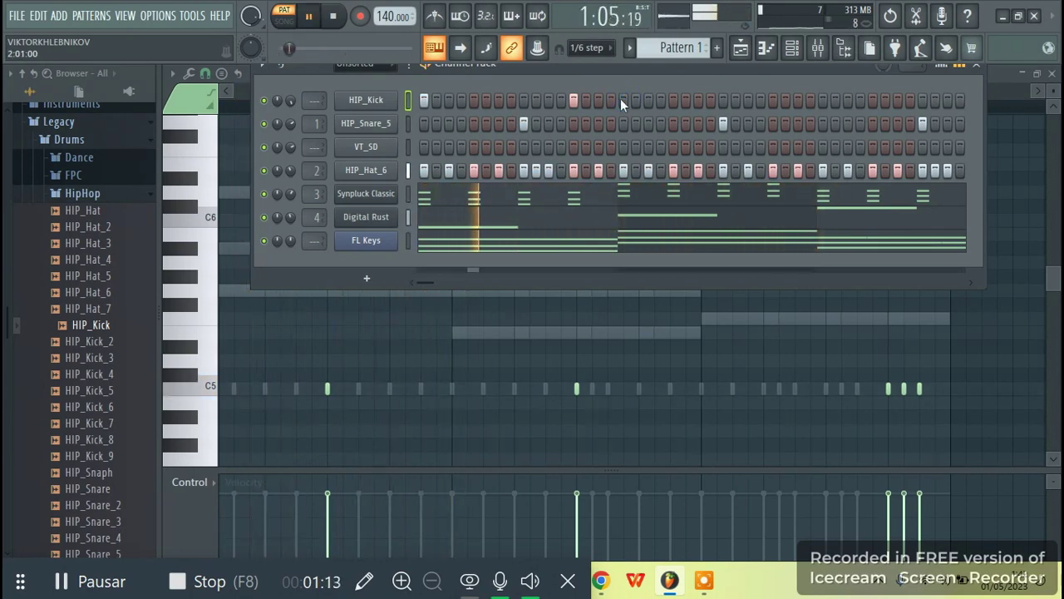
click(674, 100)
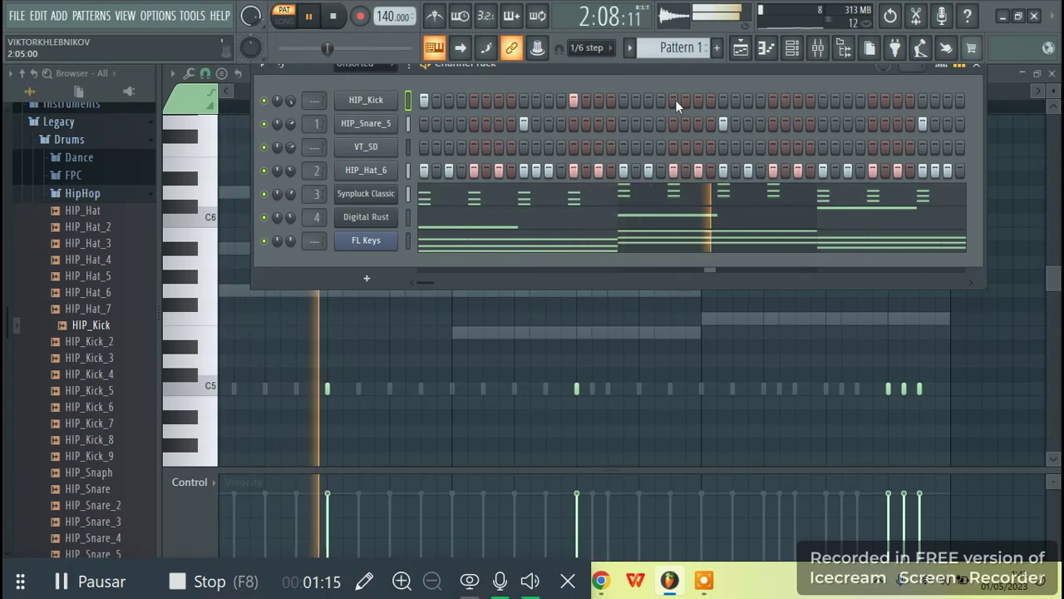
click(662, 99)
right_click(662, 100)
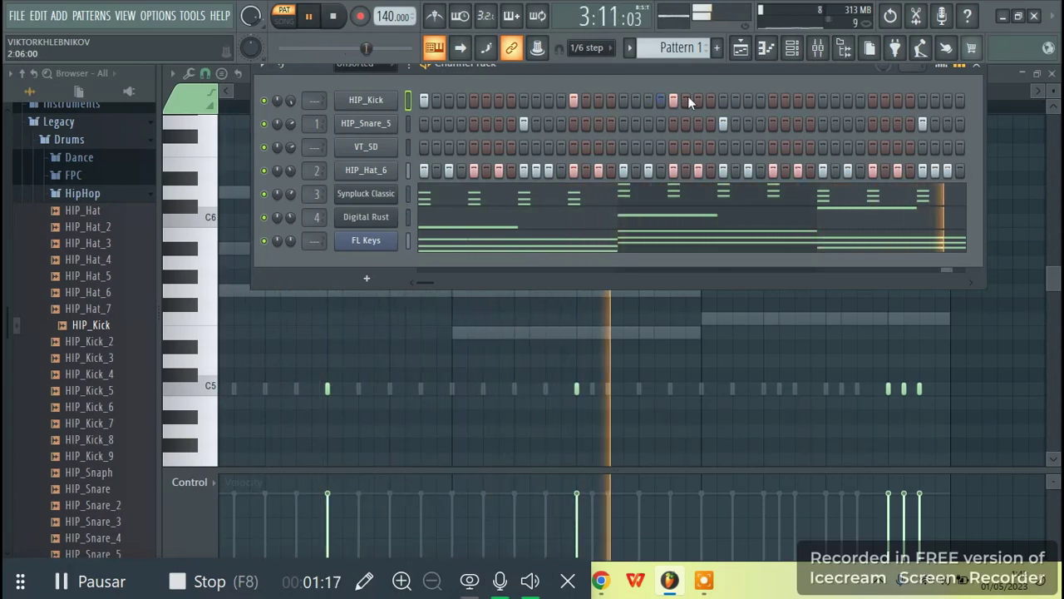
Try a HIP_Kick hit at 2:13, and replace it with one at 2:15
click(773, 100)
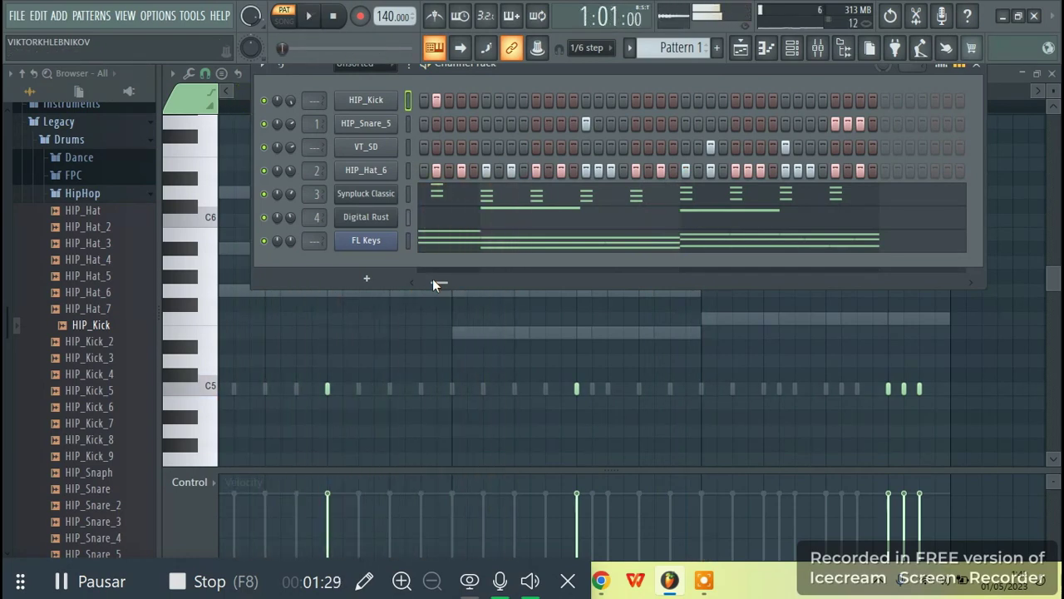
right_click(438, 100)
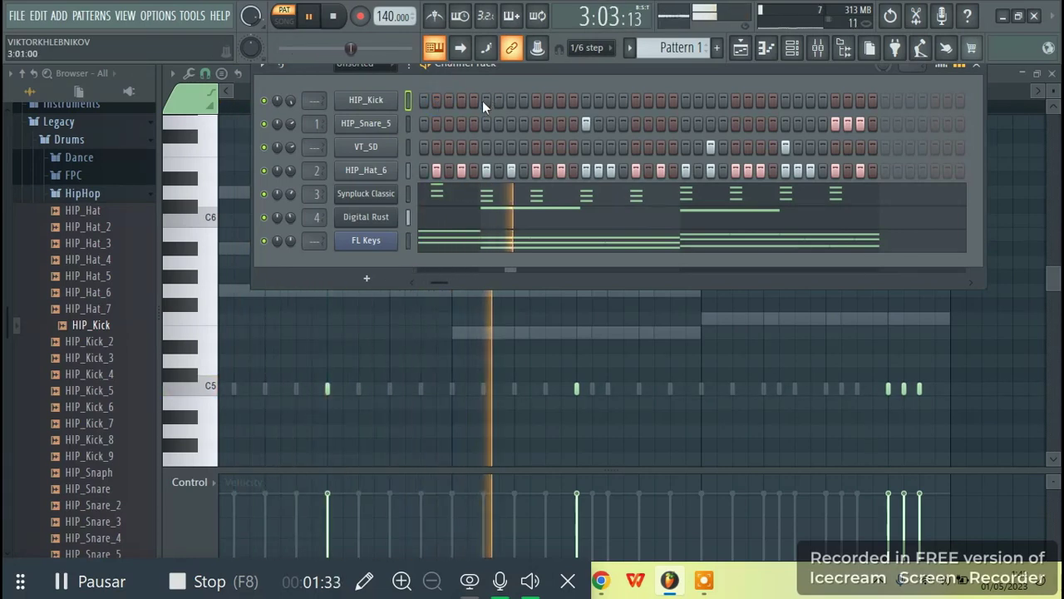
click(461, 100)
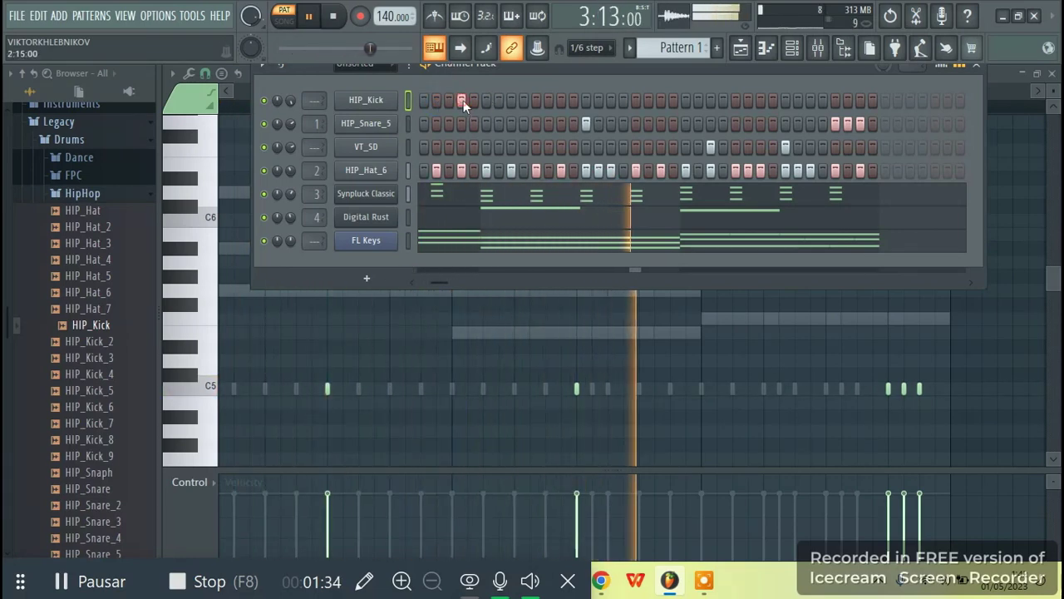
Add HIP_Kick hits at 3:13 and 3:15, and try one at 4:01 before clearing it
click(635, 100)
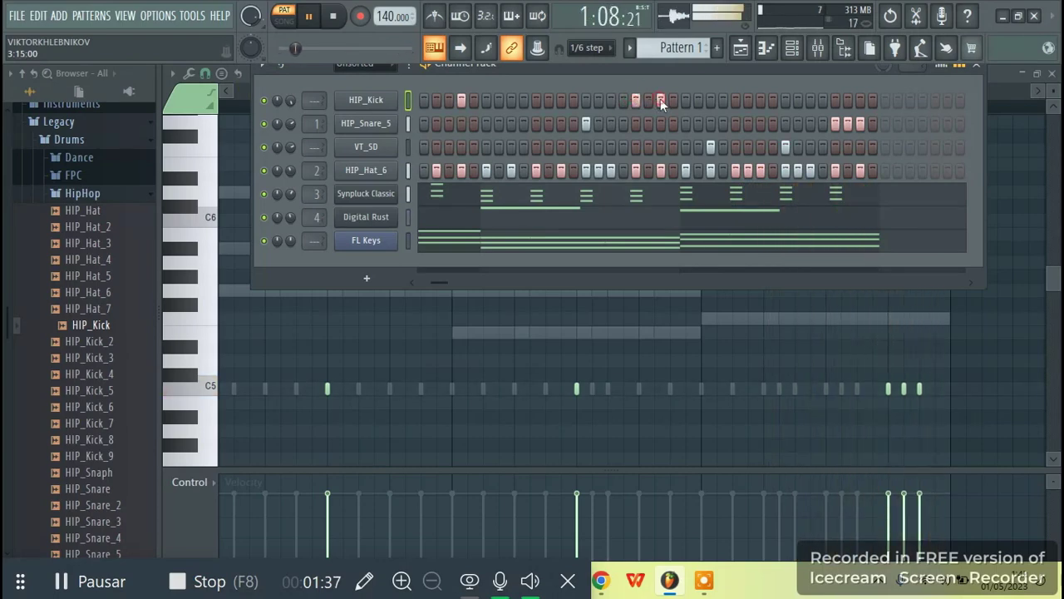
click(662, 99)
click(674, 100)
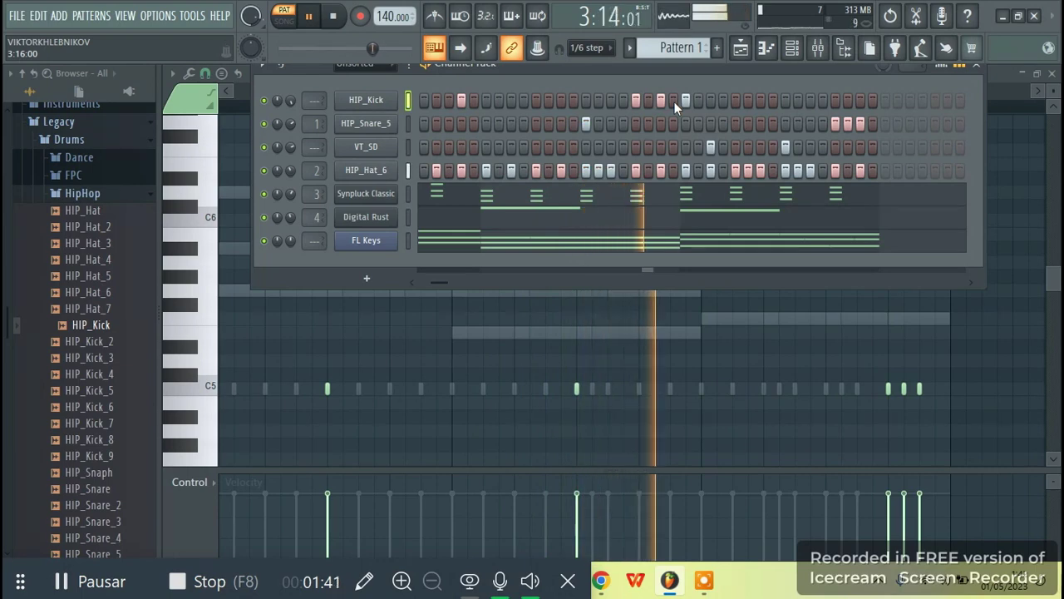
click(688, 101)
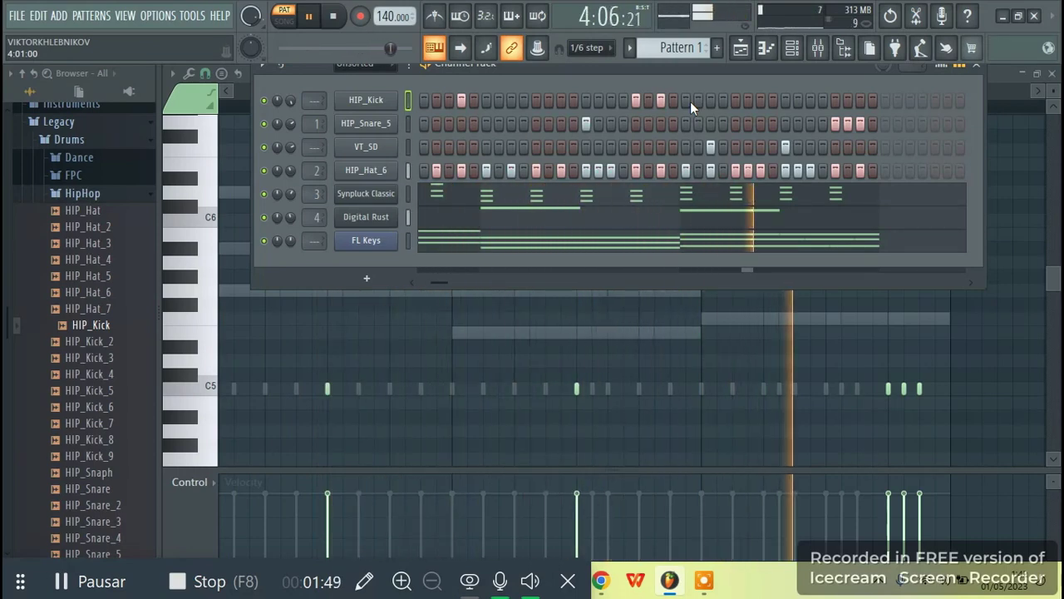
Add HIP_Kick hits at 3:11 and 4:05, clear the one at 3:15, and keep the hit at 3:13
click(612, 101)
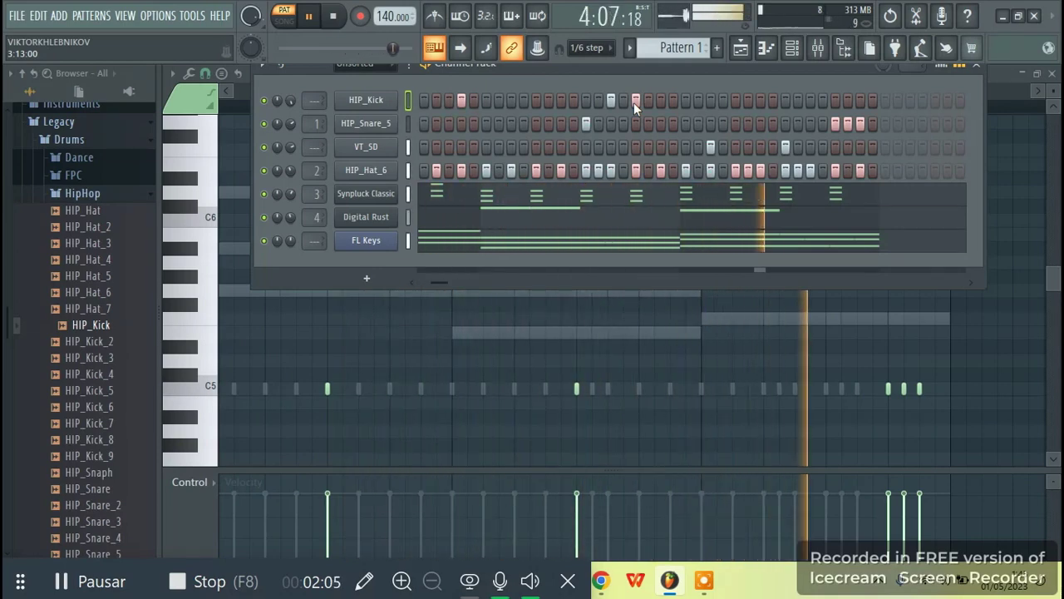
click(736, 100)
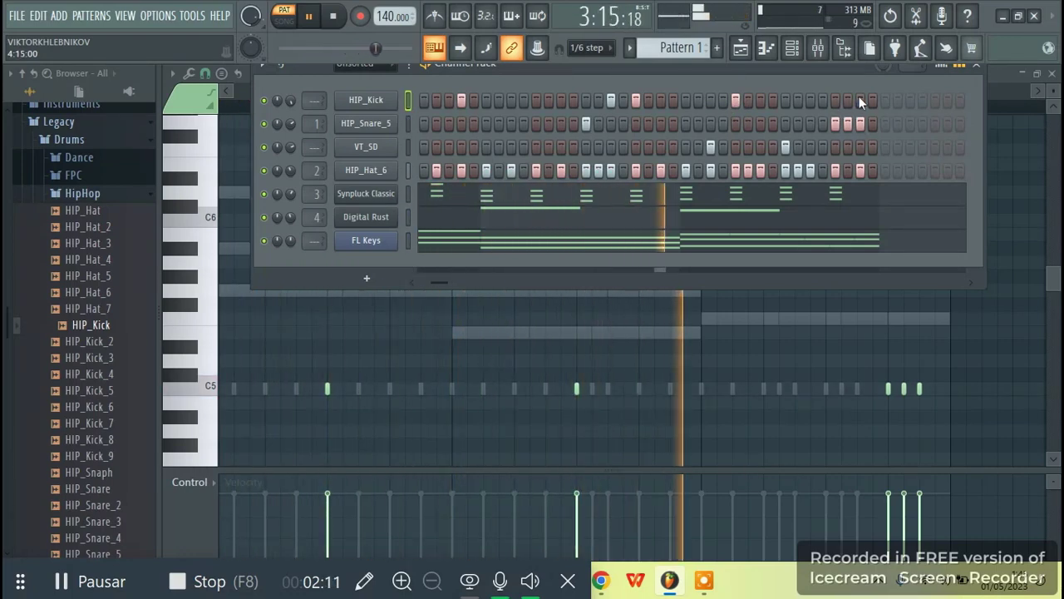
click(635, 100)
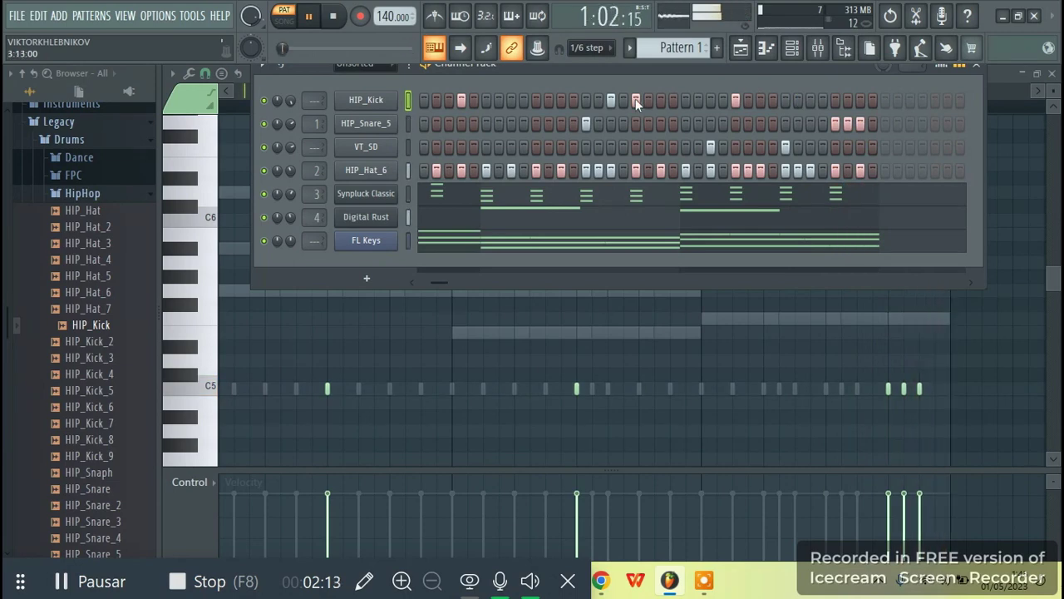
click(625, 98)
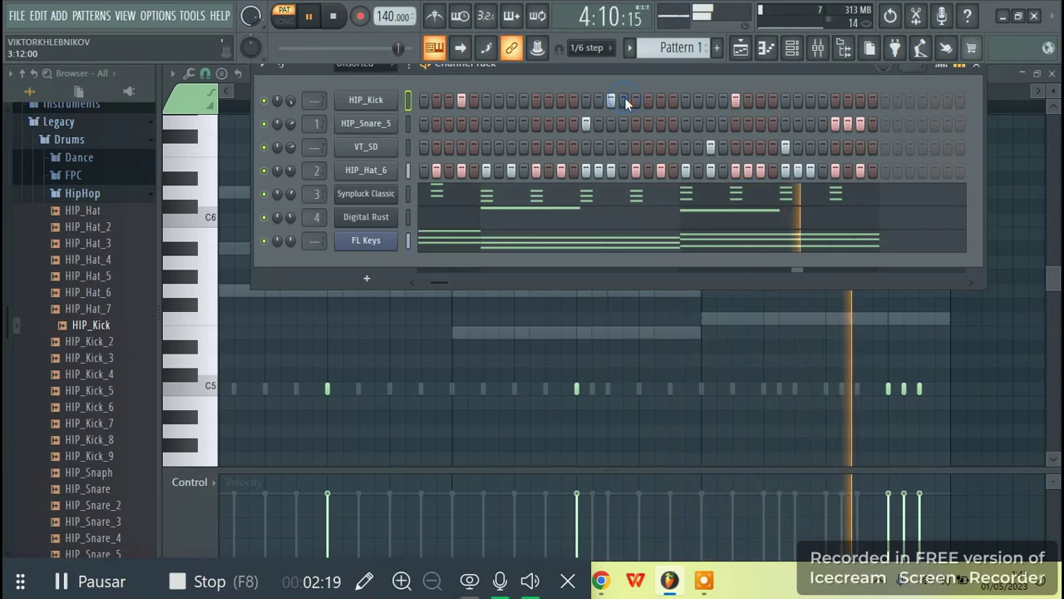
click(636, 97)
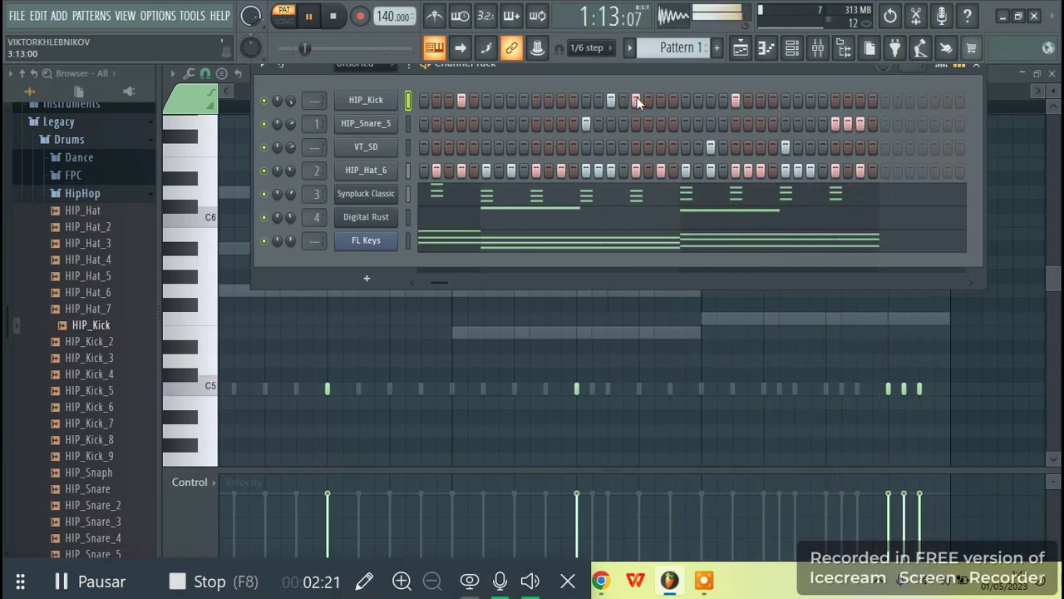
Add HIP_Kick hits at 4:11, 4:14 and 4:15
click(806, 106)
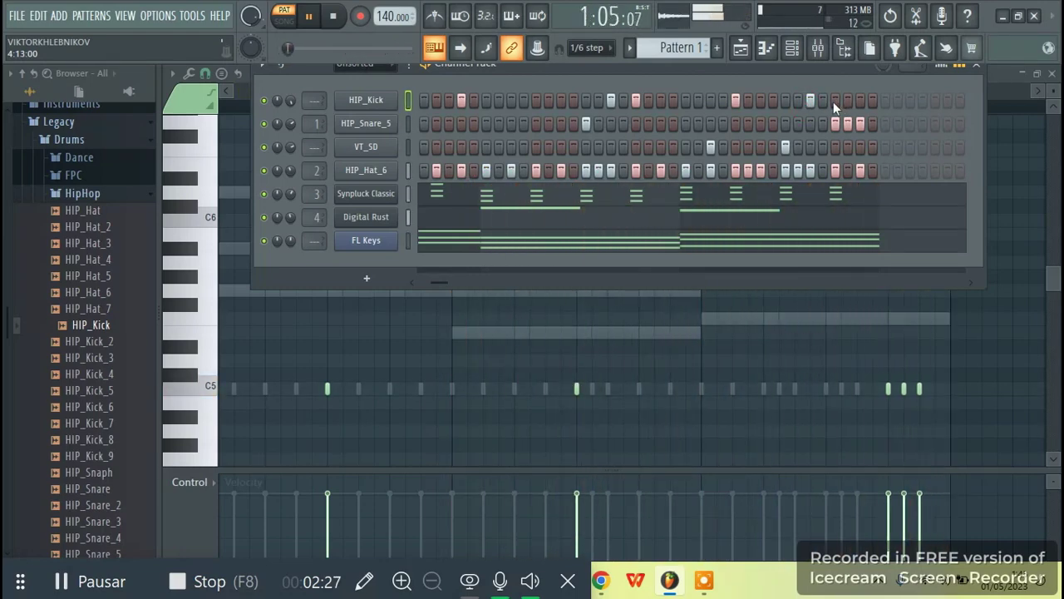
click(869, 100)
click(861, 100)
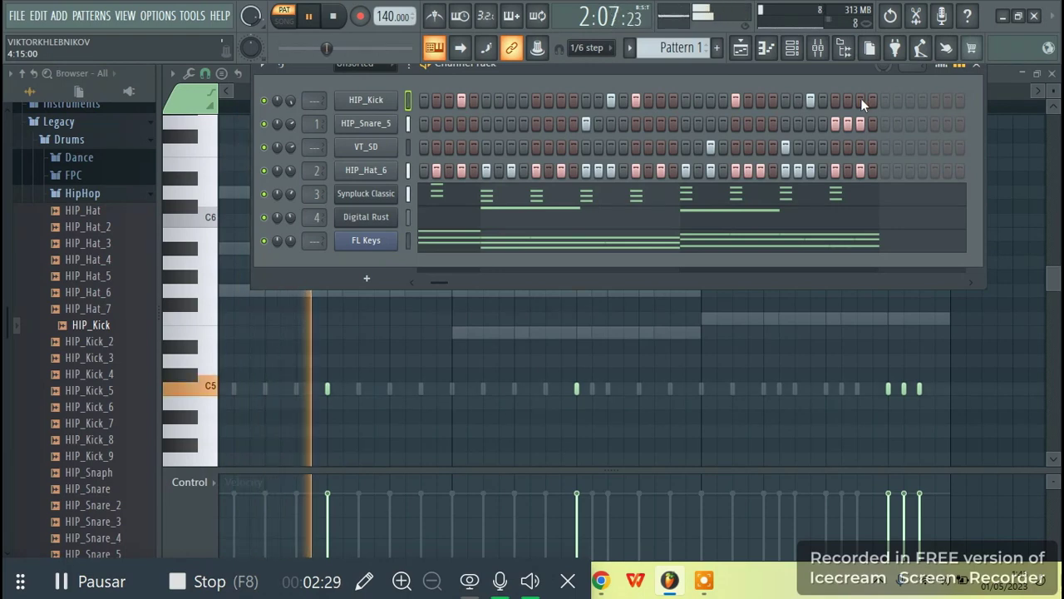
click(851, 99)
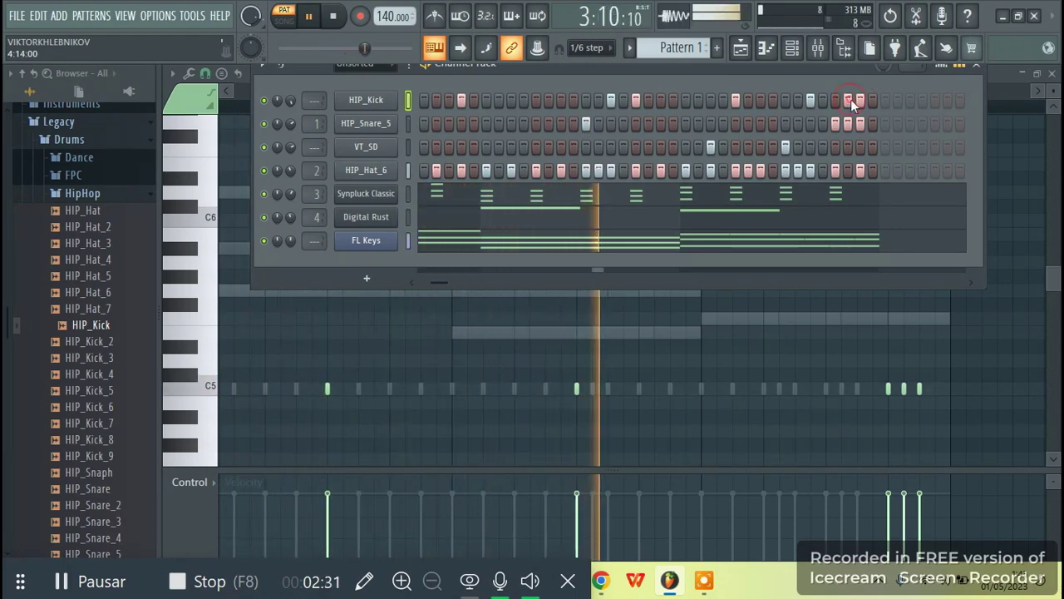
Remove the HIP_Snare_5 hits at 4:14 and 4:15, listen to the pattern, and stop playback
right_click(848, 124)
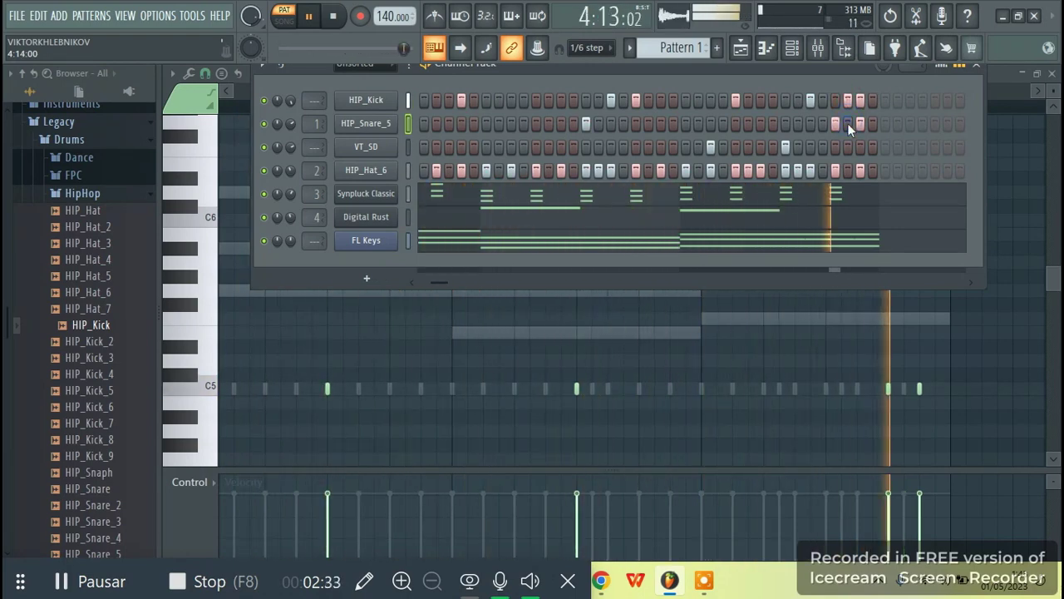
right_click(858, 123)
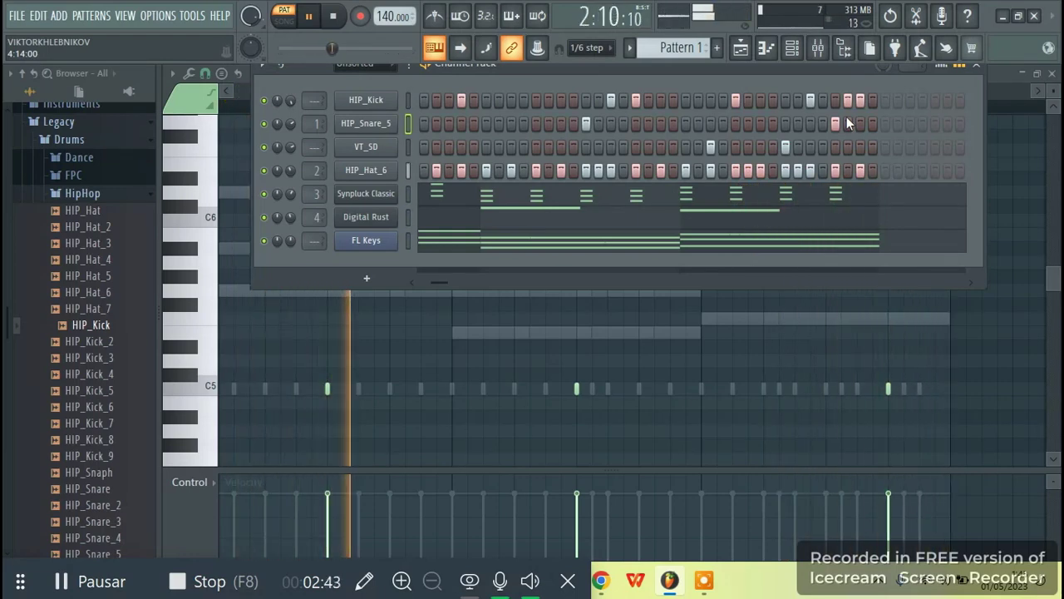
key(space)
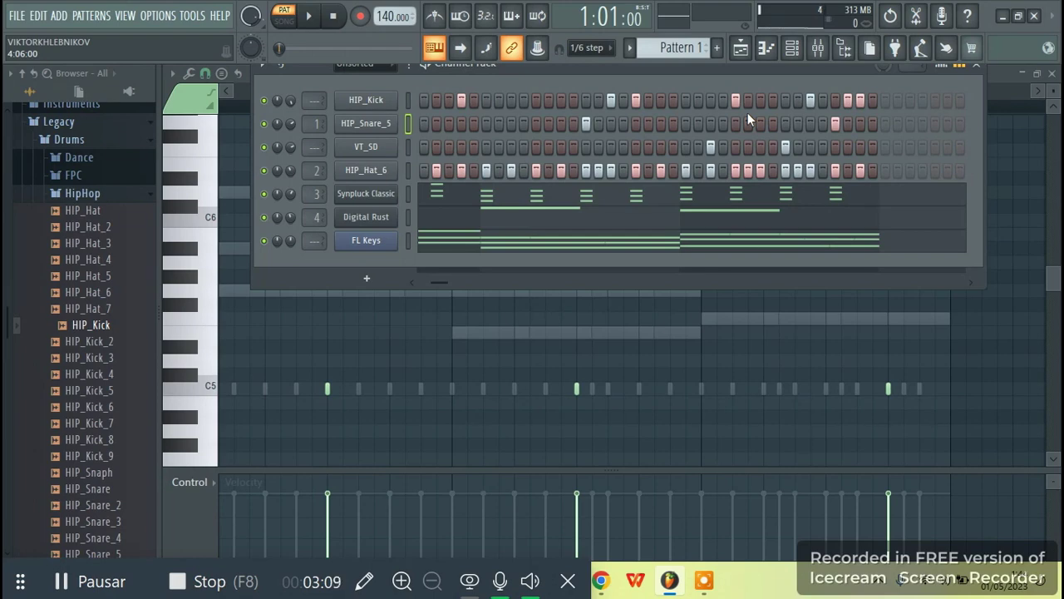
drag(803, 66, 773, 99)
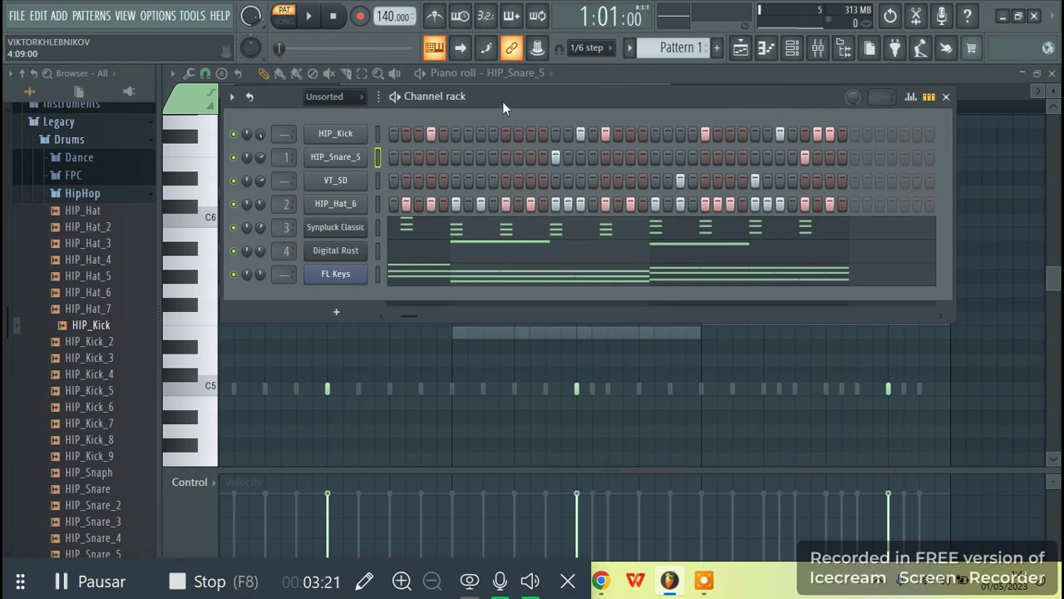
Save the project as "tuto beat" in Documentos and reopen tuto beat.flp from the recent projects
click(20, 17)
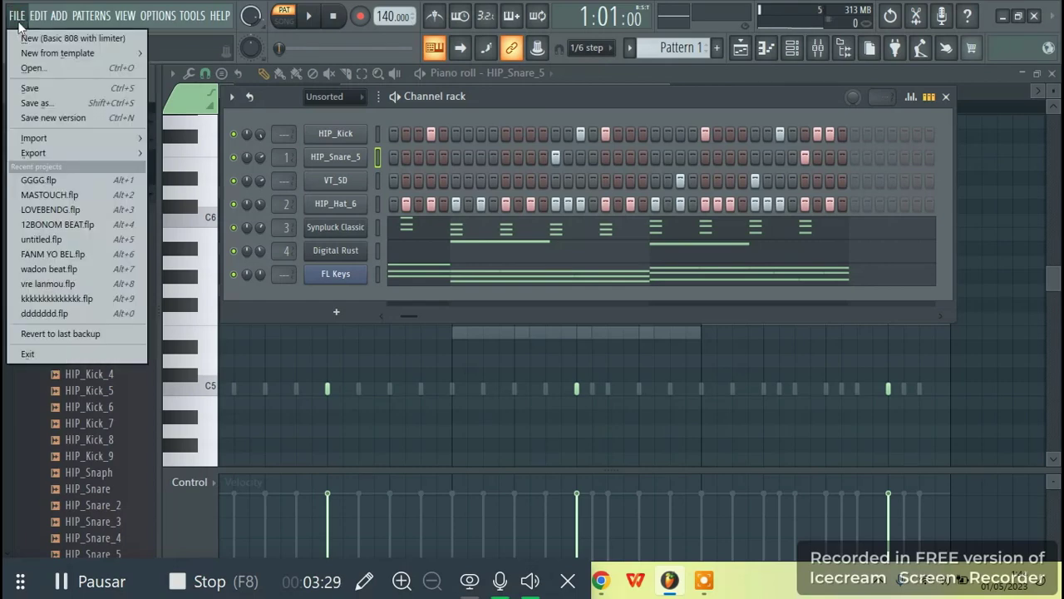
click(39, 103)
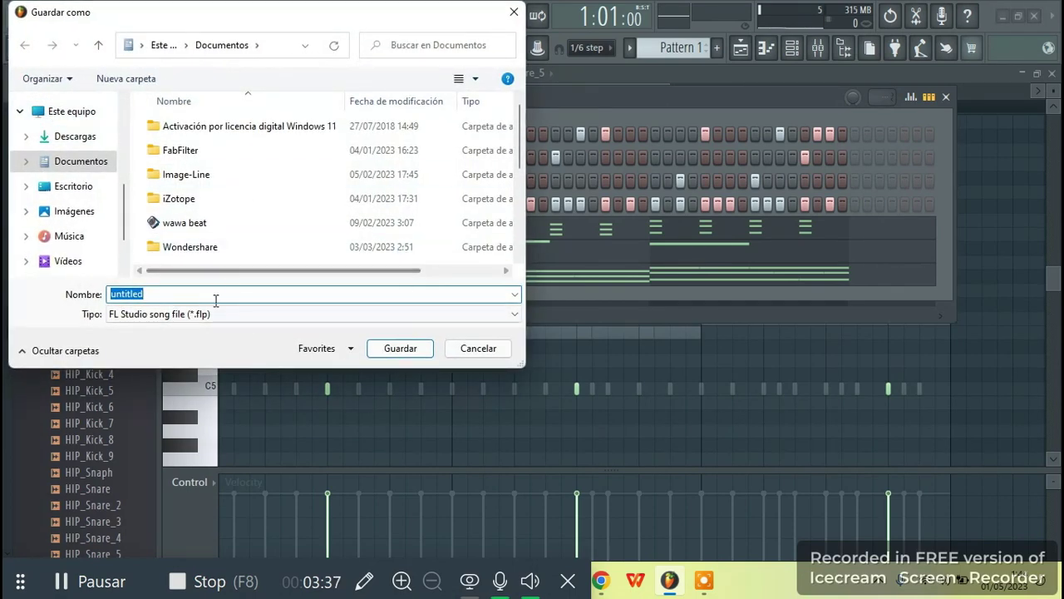
key(BackSpace)
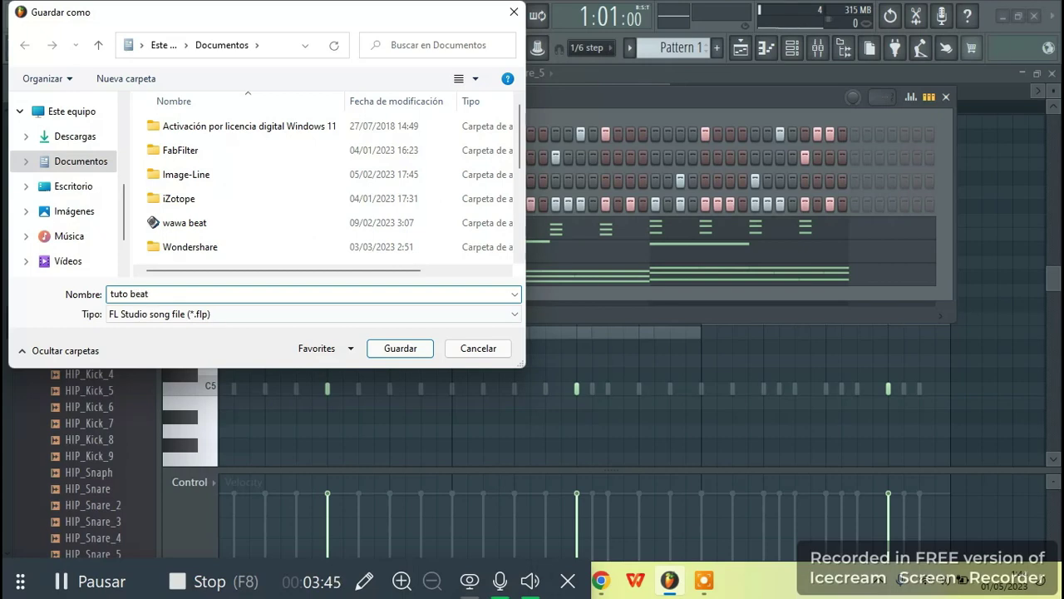
key(Return)
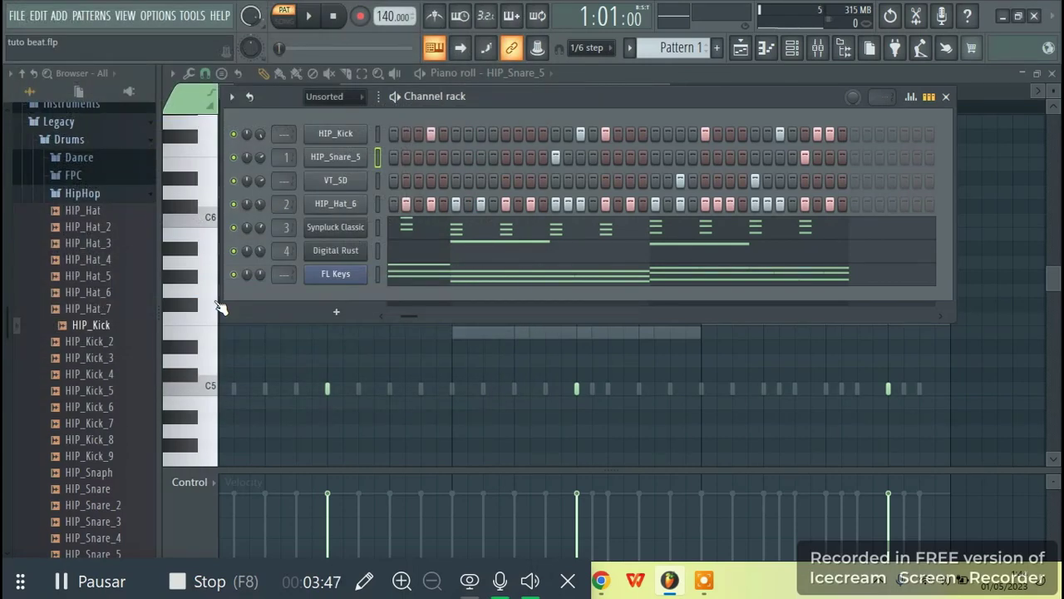
click(16, 18)
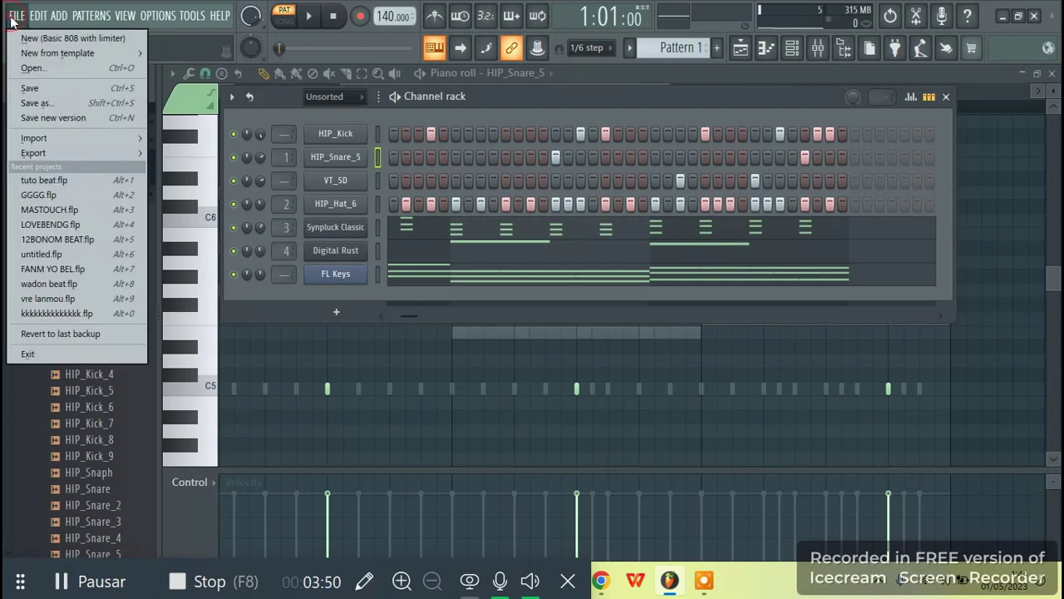
click(52, 180)
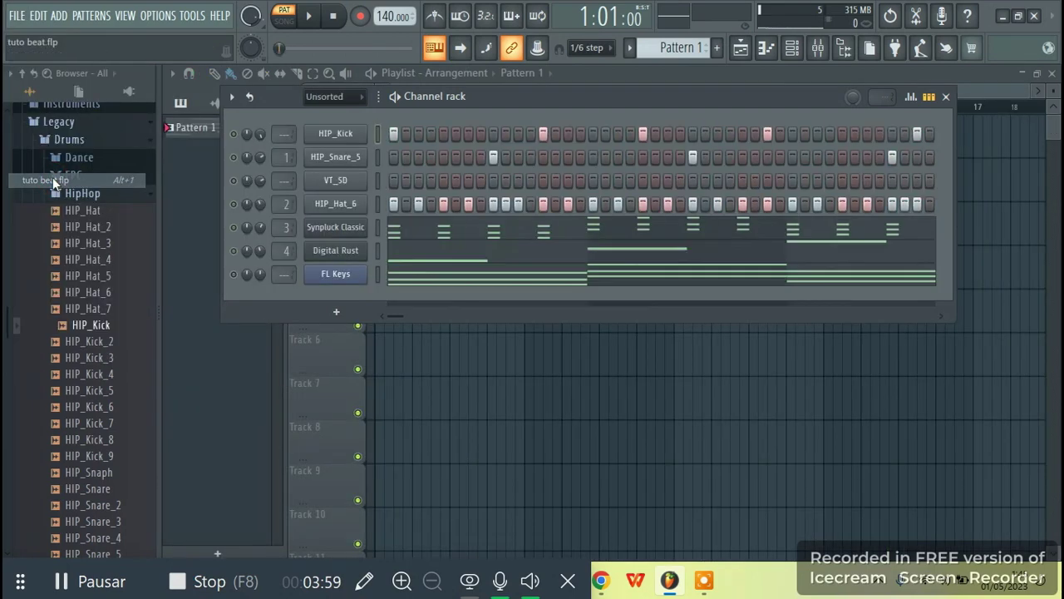